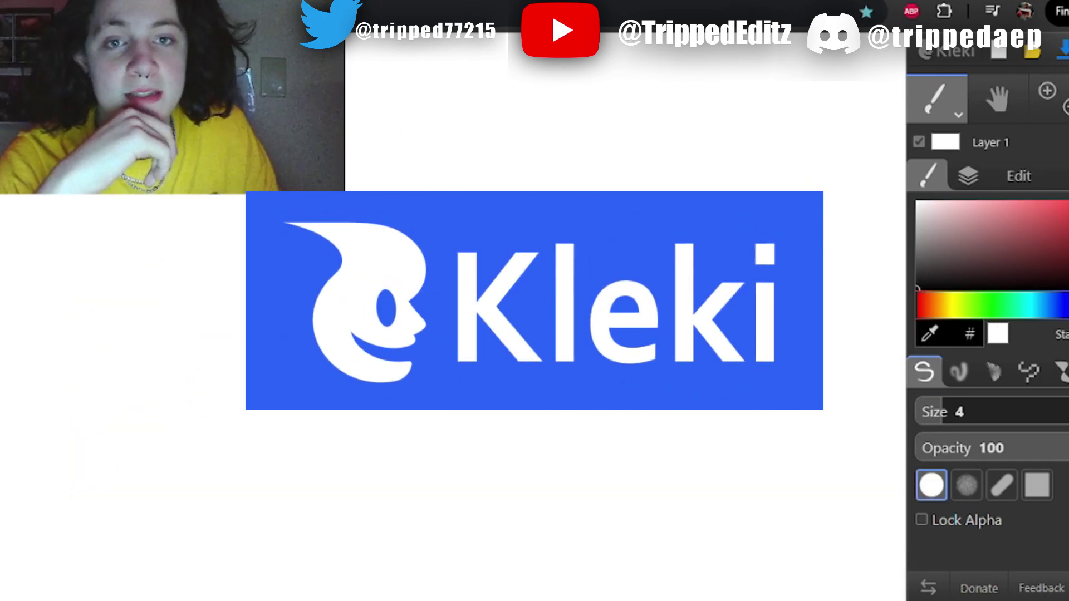
{"action": "left_click", "coordinate": [978, 169]}
{"action": "left_click", "coordinate": [928, 216]}
{"action": "left_click", "coordinate": [962, 216]}
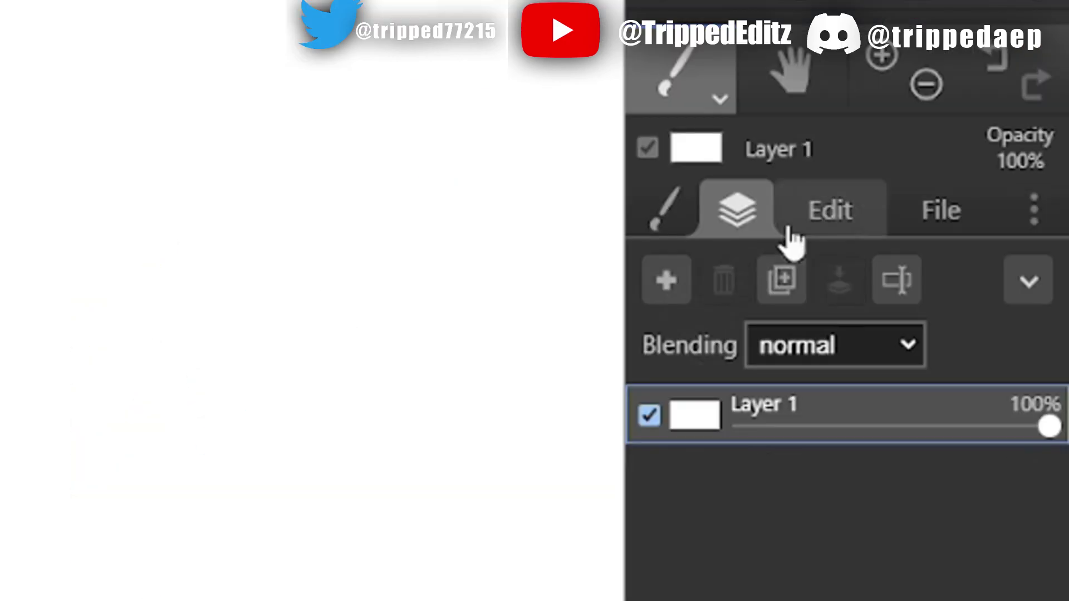
{"action": "left_click", "coordinate": [790, 229]}
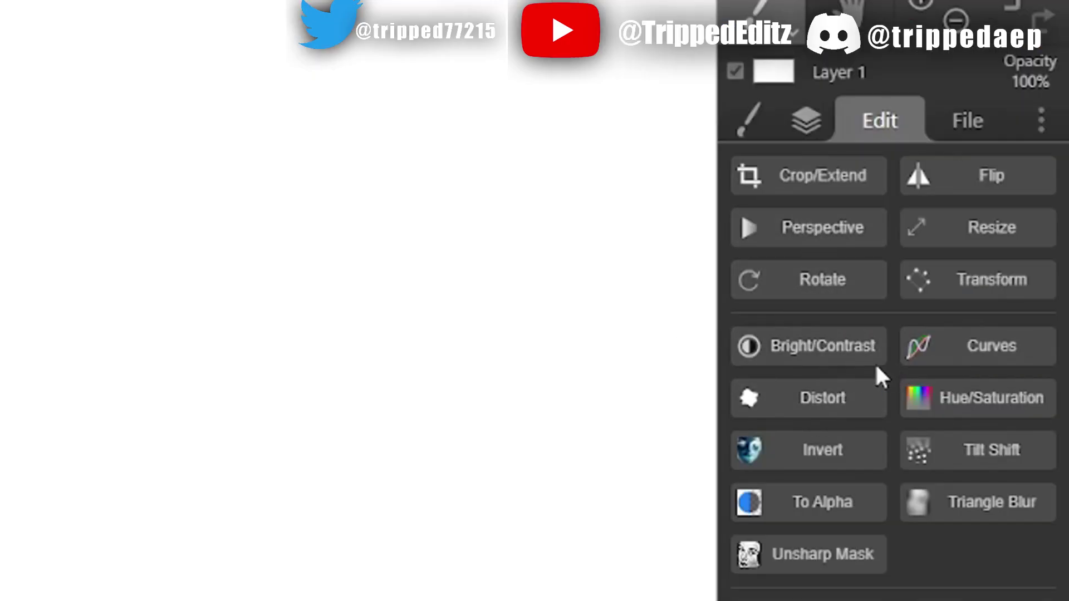
{"action": "left_click", "coordinate": [748, 126]}
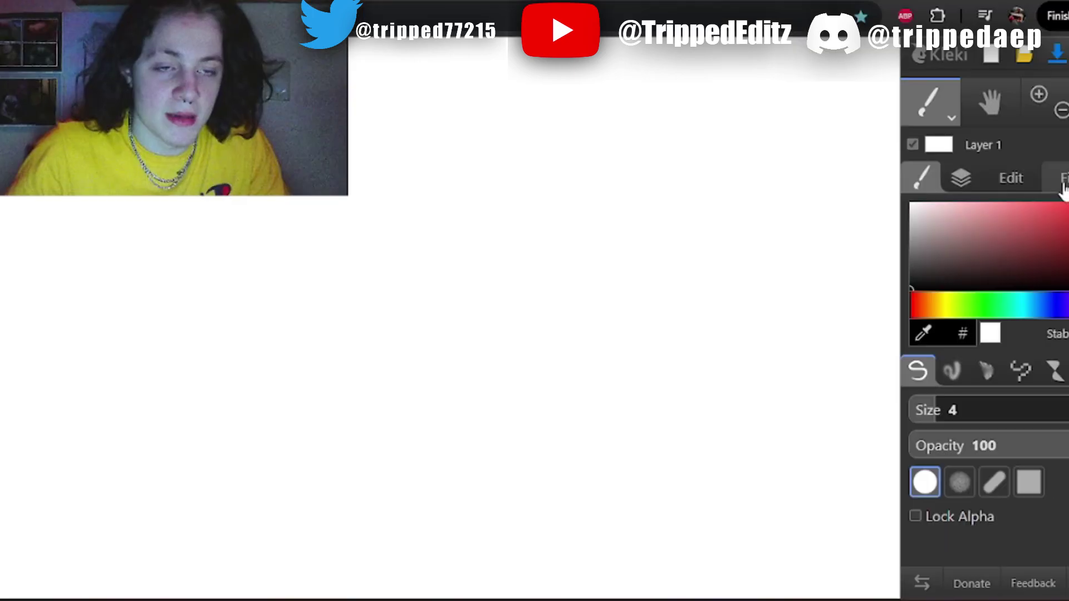
Import the Firefly purple and black grunge image as the poster background
{"action": "left_click", "coordinate": [1066, 188]}
{"action": "left_click", "coordinate": [1067, 267]}
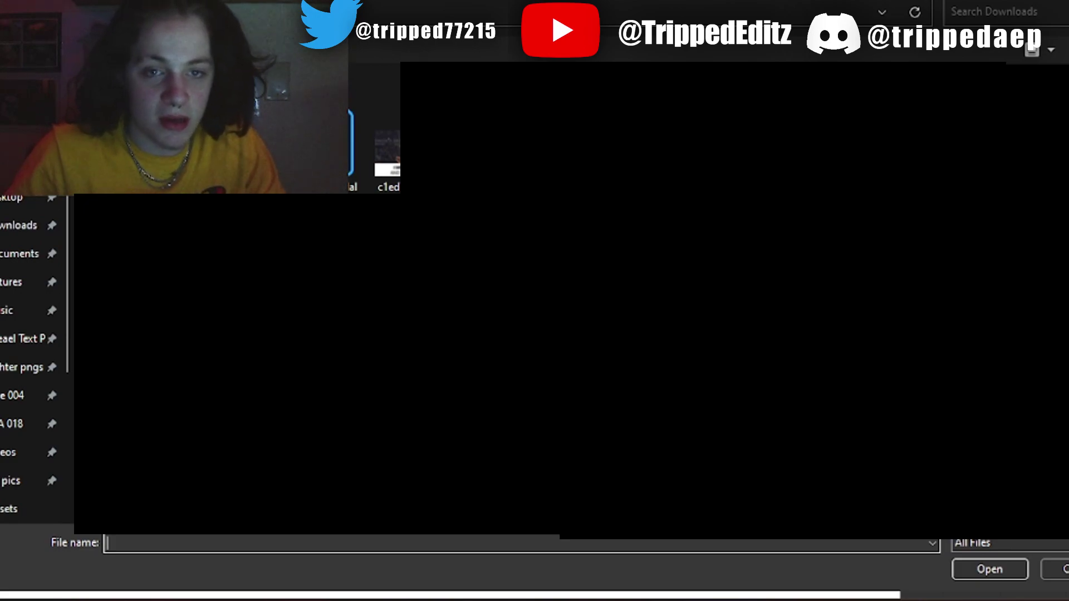
{"action": "scroll", "coordinate": [571, 334], "scroll_direction": "down", "scroll_amount": 3}
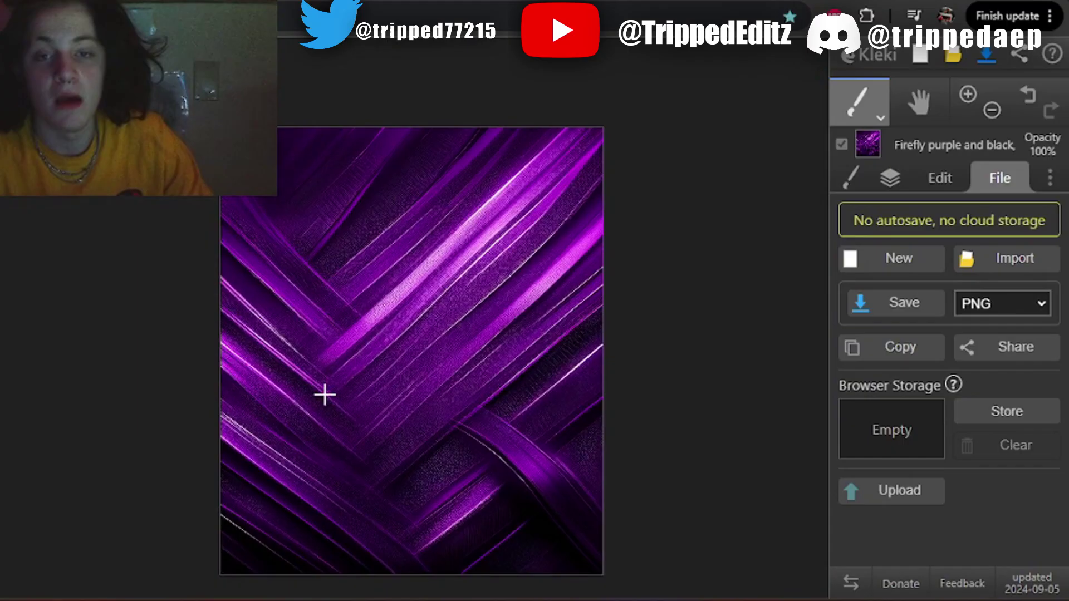
{"action": "scroll", "coordinate": [395, 395], "scroll_direction": "up", "scroll_amount": 3}
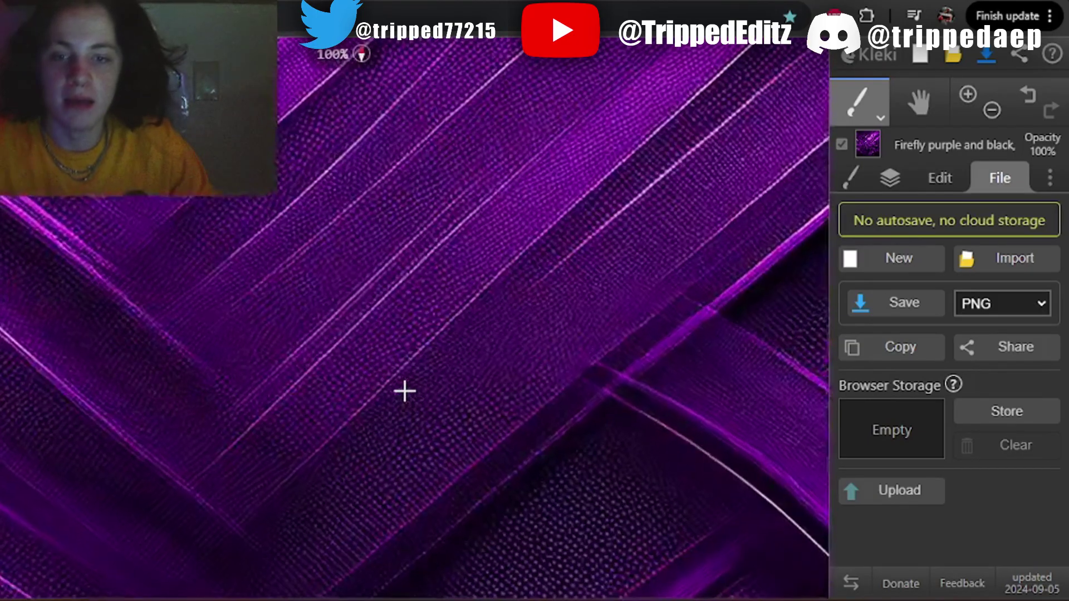
{"action": "scroll", "coordinate": [404, 390], "scroll_direction": "down", "scroll_amount": 4}
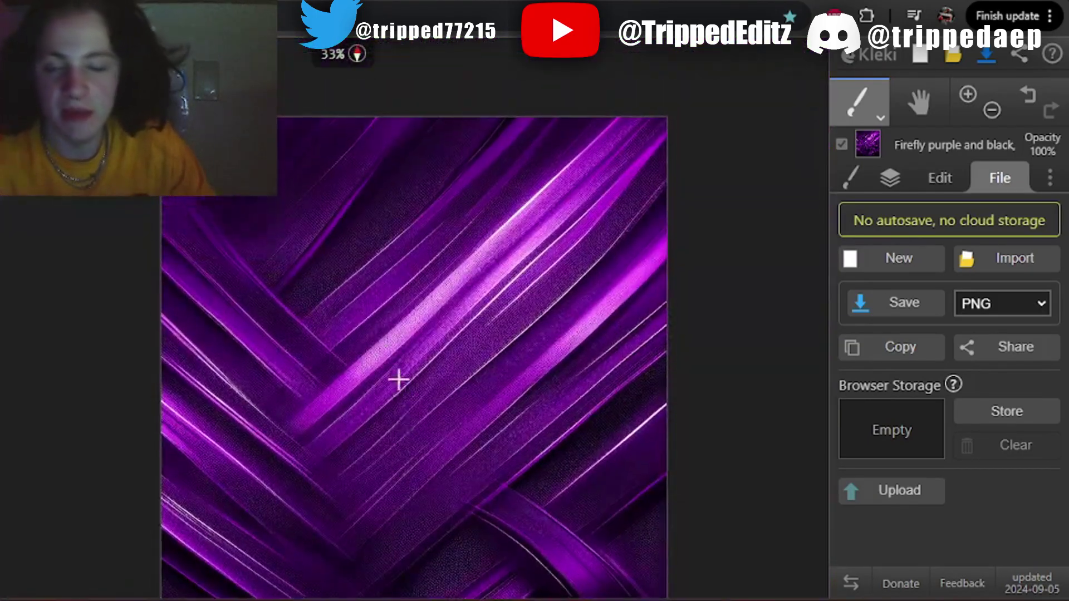
{"action": "scroll", "coordinate": [353, 334], "scroll_direction": "up", "scroll_amount": 4}
{"action": "scroll", "coordinate": [355, 334], "scroll_direction": "up", "scroll_amount": 2}
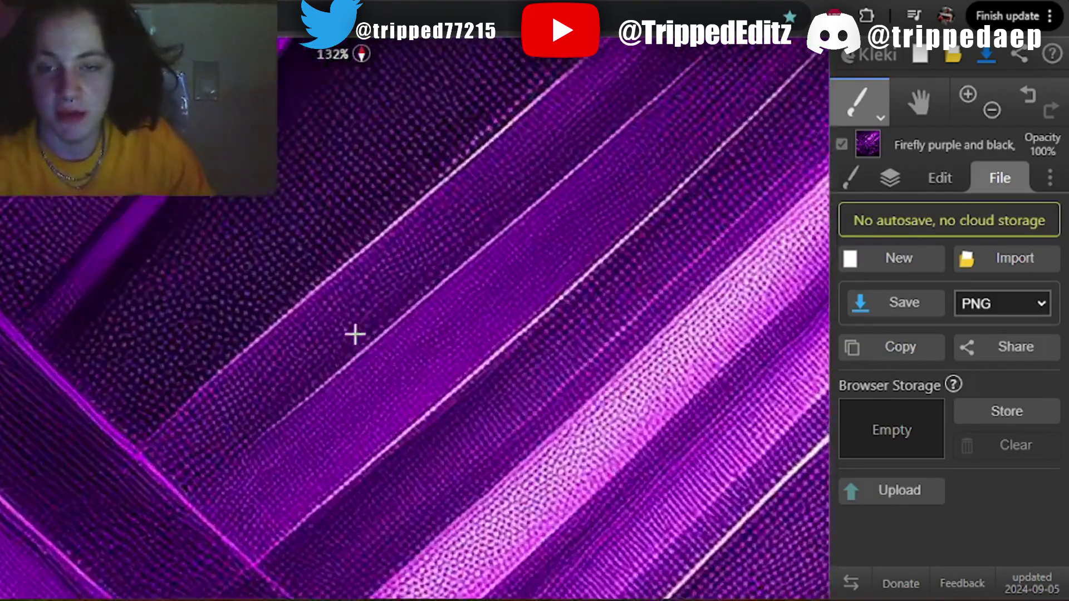
{"action": "scroll", "coordinate": [355, 334], "scroll_direction": "down", "scroll_amount": 4}
{"action": "scroll", "coordinate": [355, 334], "scroll_direction": "down", "scroll_amount": 2}
{"action": "scroll", "coordinate": [425, 382], "scroll_direction": "up", "scroll_amount": 1}
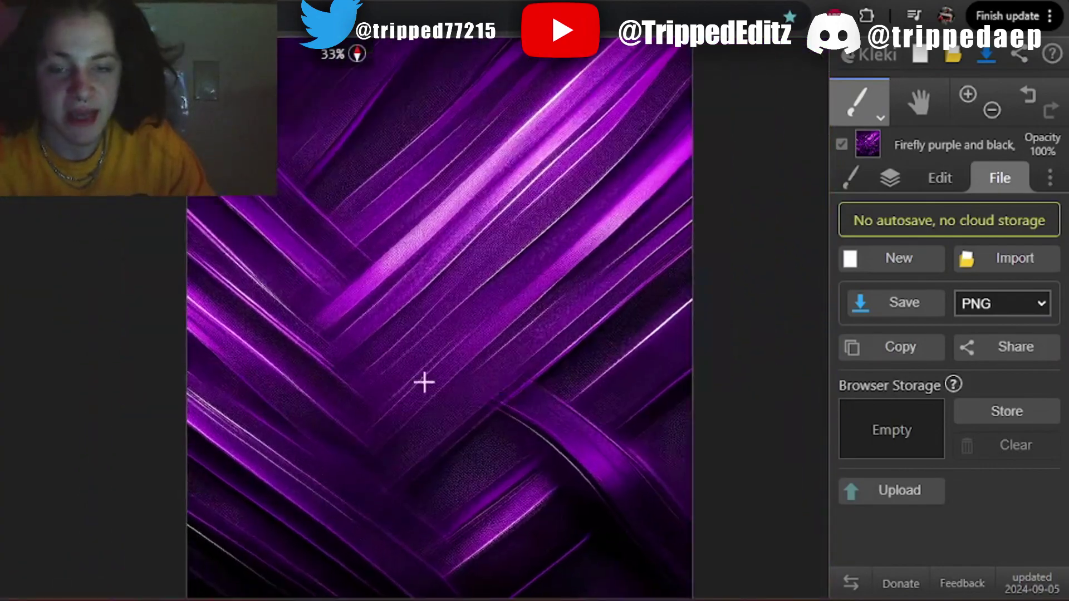
{"action": "scroll", "coordinate": [446, 344], "scroll_direction": "down", "scroll_amount": 1}
{"action": "scroll", "coordinate": [448, 341], "scroll_direction": "up", "scroll_amount": 1}
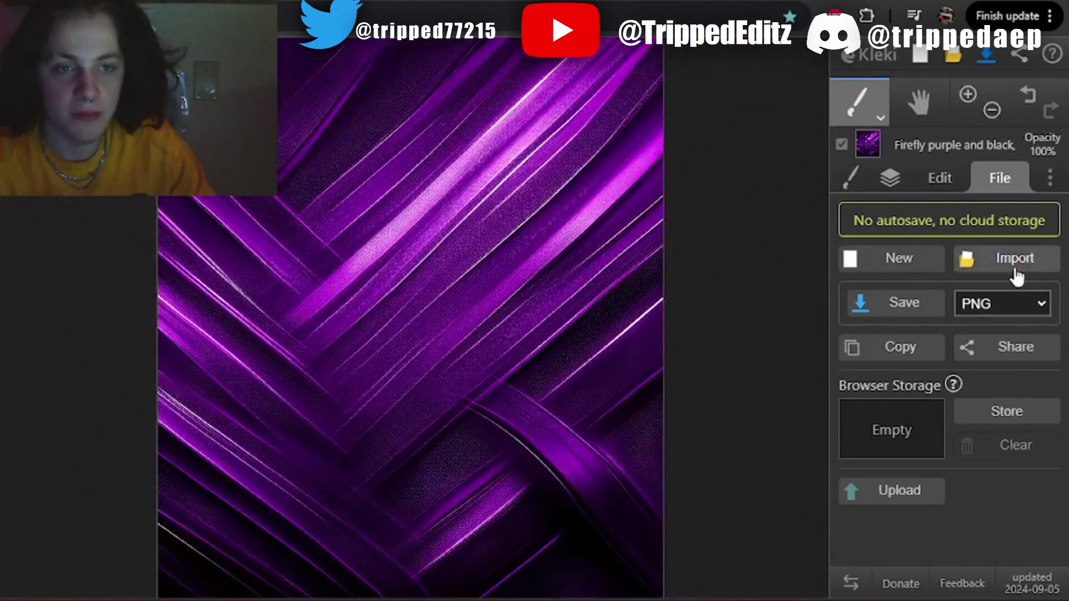
Import "KSI prime card ps fist.png" as a new layer, scaled and positioned along the left side of the background
{"action": "left_click", "coordinate": [1016, 260]}
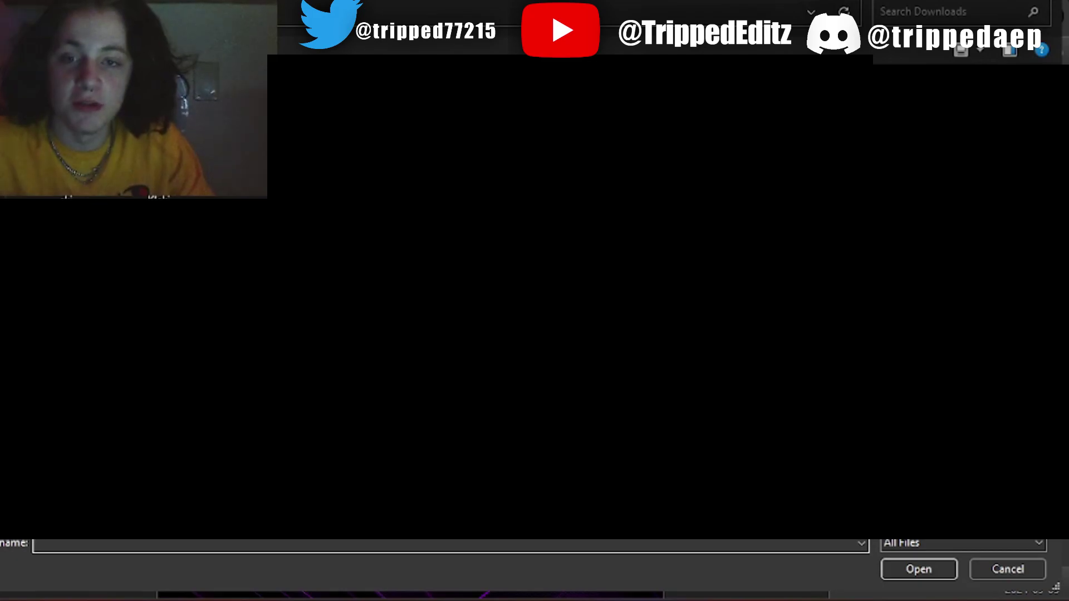
{"action": "double_click", "coordinate": [468, 334]}
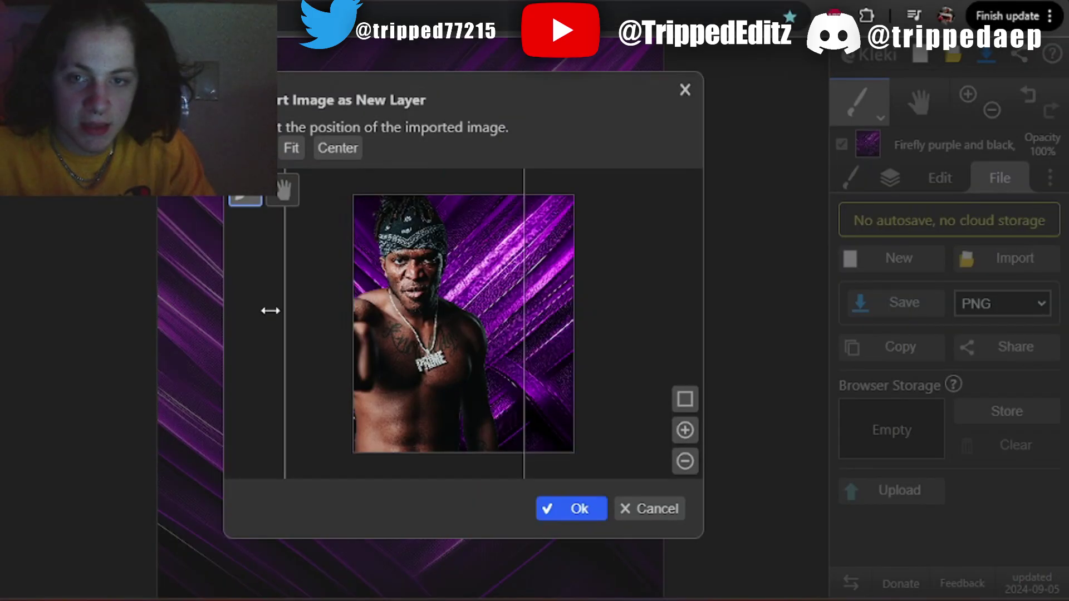
{"action": "left_click_drag", "start_coordinate": [285, 314], "coordinate": [279, 316]}
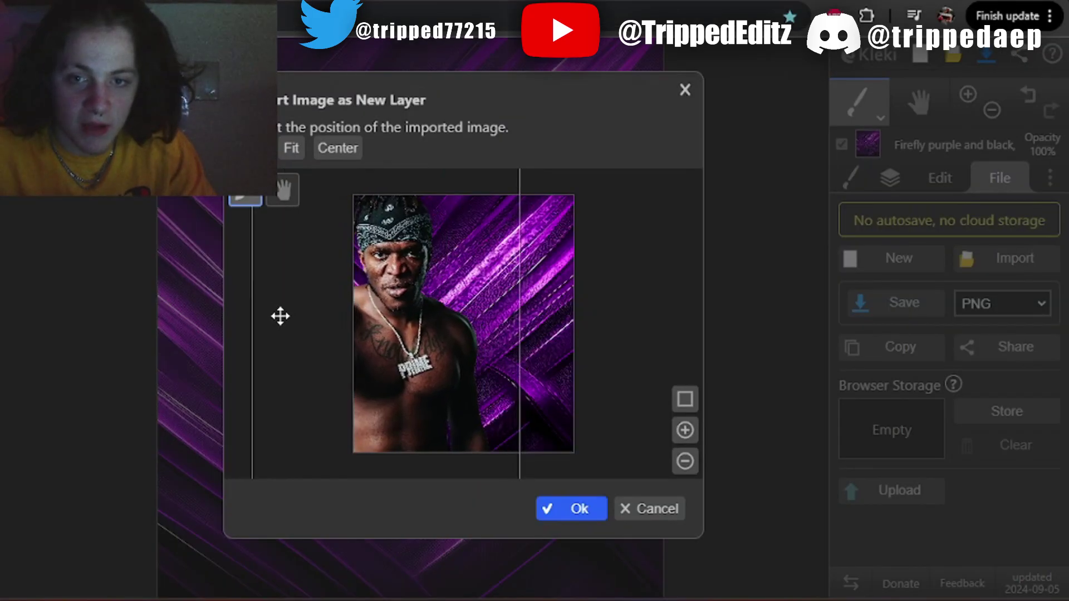
{"action": "left_click_drag", "start_coordinate": [390, 320], "coordinate": [409, 339]}
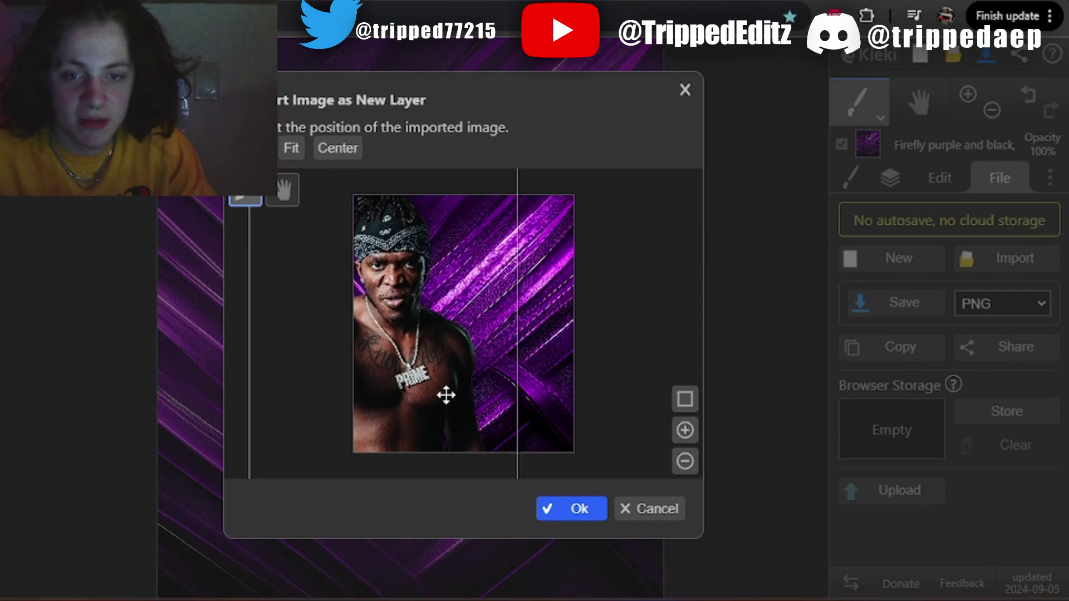
{"action": "left_click_drag", "start_coordinate": [446, 396], "coordinate": [438, 389]}
{"action": "key", "text": "Return"}
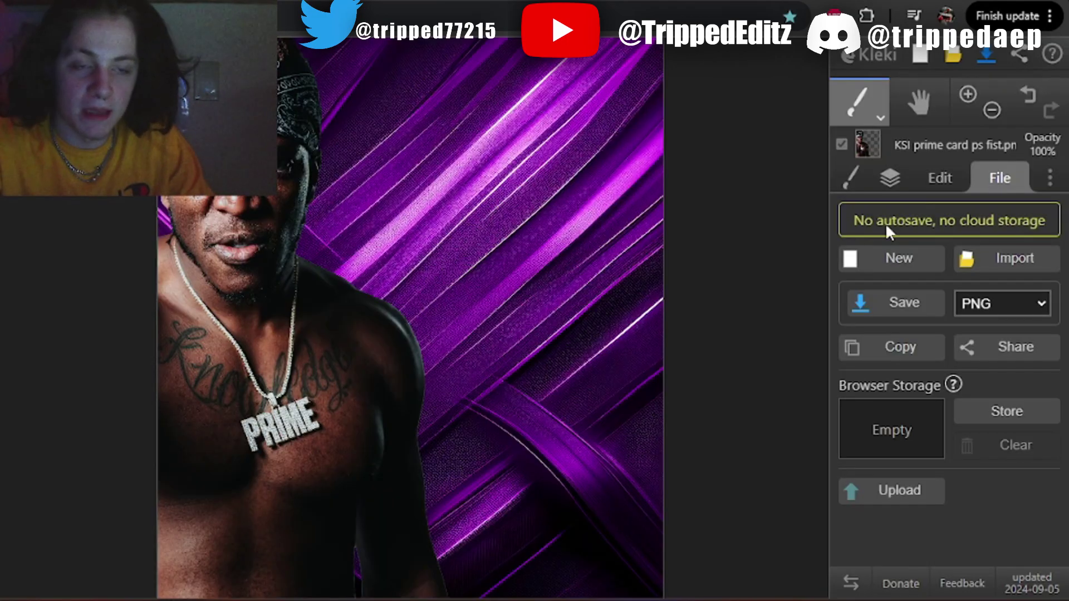
Import the Jake Paul boxer cutout as a new layer, scaled down and positioned along the right side of the artwork
{"action": "left_click", "coordinate": [994, 262]}
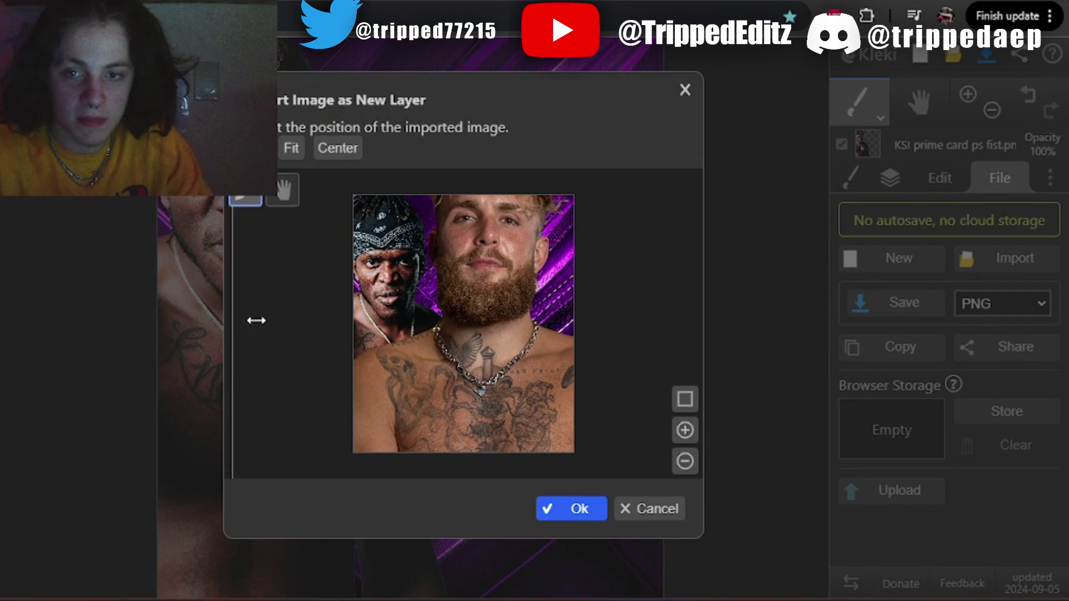
{"action": "left_click_drag", "start_coordinate": [255, 319], "coordinate": [370, 338]}
{"action": "left_click_drag", "start_coordinate": [525, 335], "coordinate": [630, 340]}
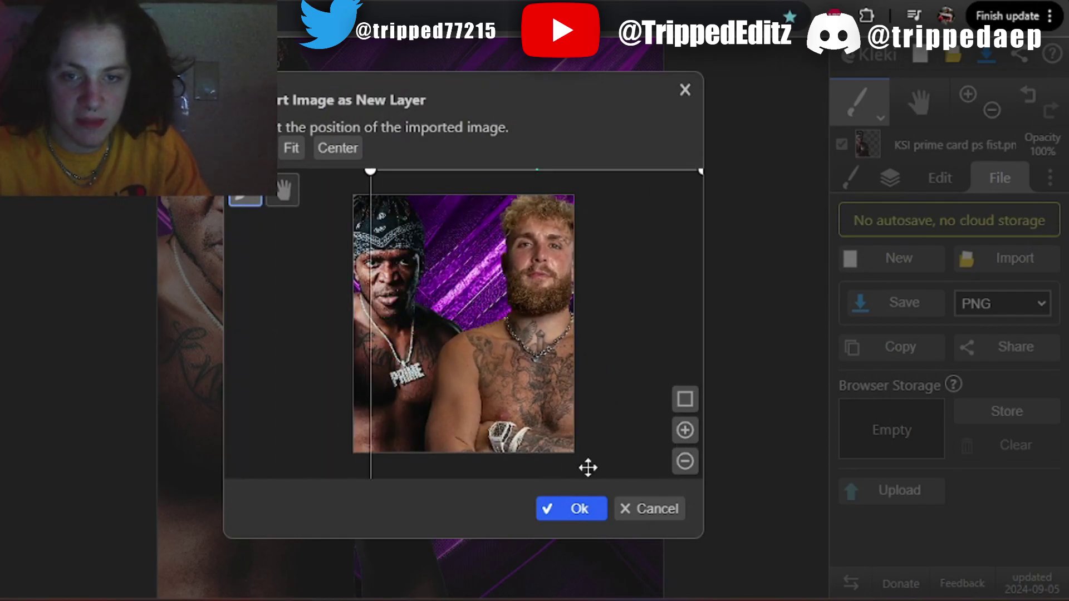
{"action": "left_click", "coordinate": [572, 509]}
Put the KSI layer above the Jake Paul layer and delete the empty Layer 2
{"action": "left_click", "coordinate": [908, 377]}
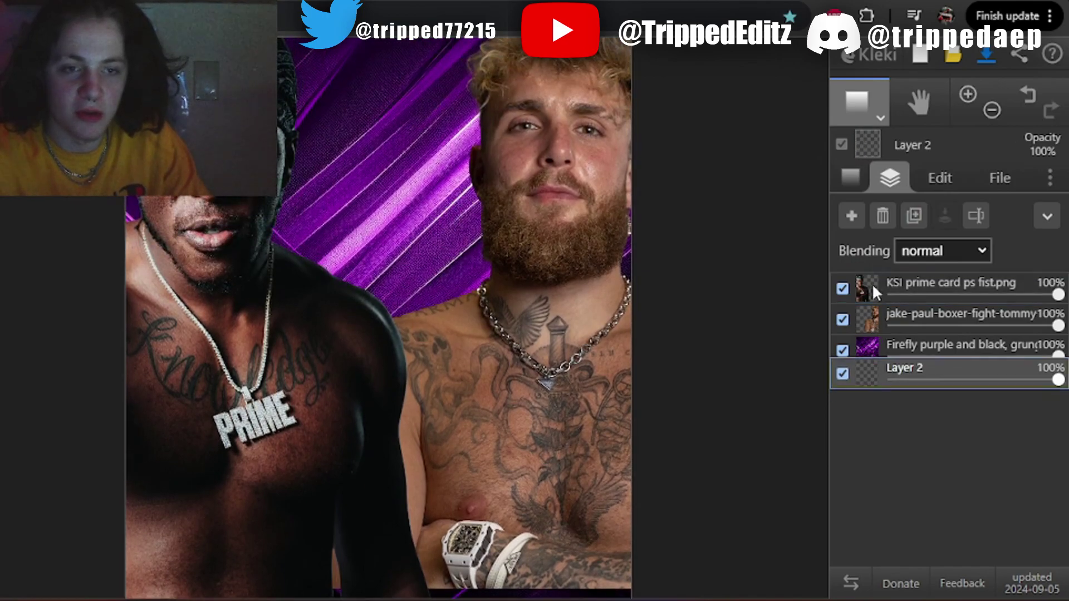
{"action": "left_click", "coordinate": [883, 216]}
Merge the KSI layer with the Jake Paul layer beneath it using the normal mix mode
{"action": "left_click", "coordinate": [897, 286]}
{"action": "left_click", "coordinate": [945, 215]}
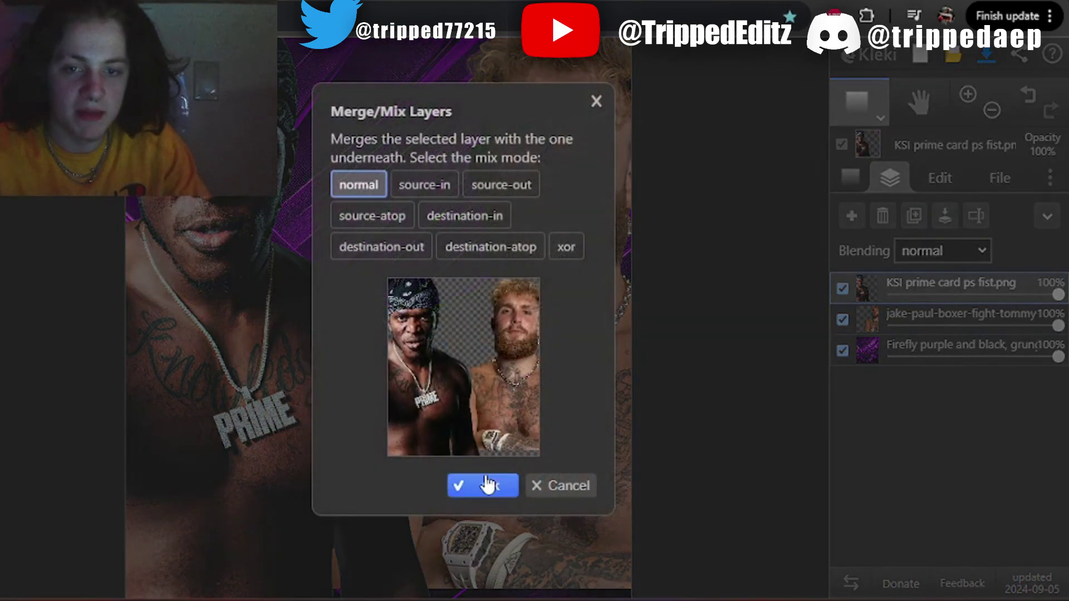
{"action": "left_click", "coordinate": [490, 484]}
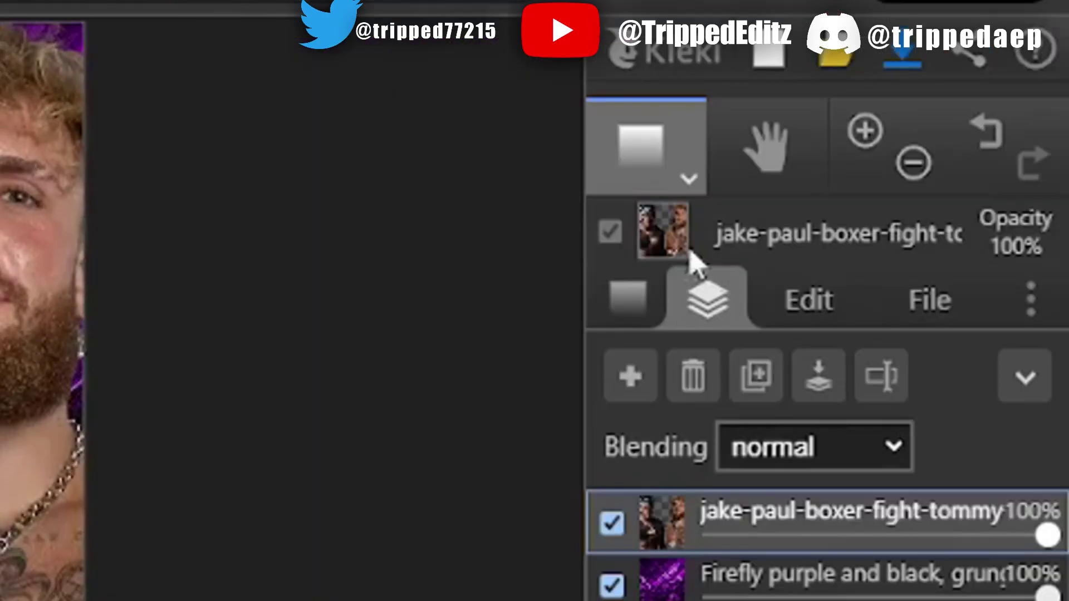
Fade the lower bodies of both fighters into the background with the linear Gradient tool in eraser mode at 100 opacity
{"action": "left_click", "coordinate": [650, 159]}
{"action": "left_click", "coordinate": [649, 159]}
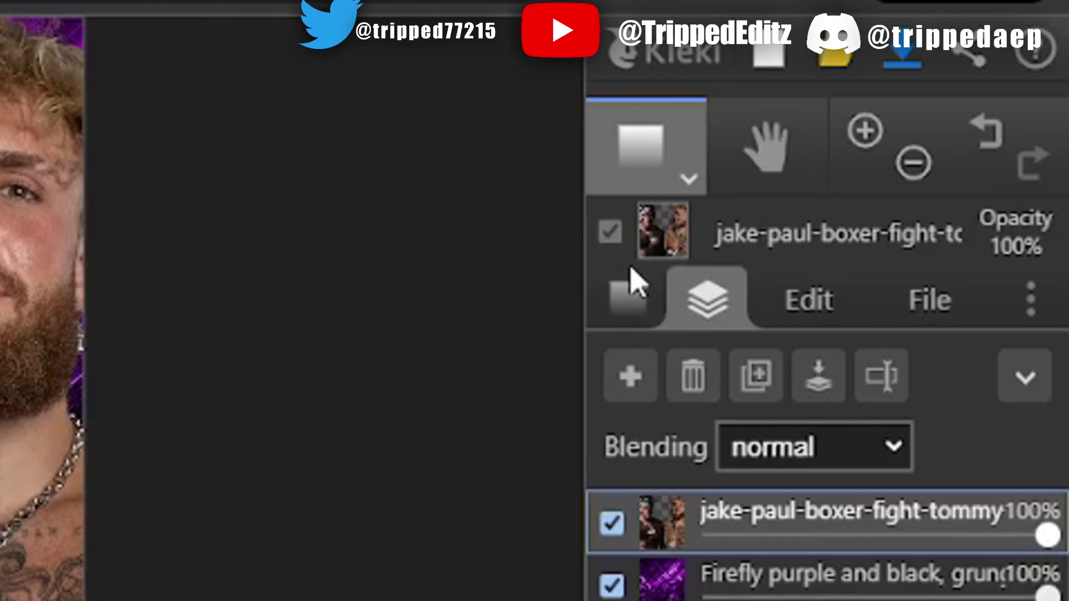
{"action": "left_click", "coordinate": [629, 296]}
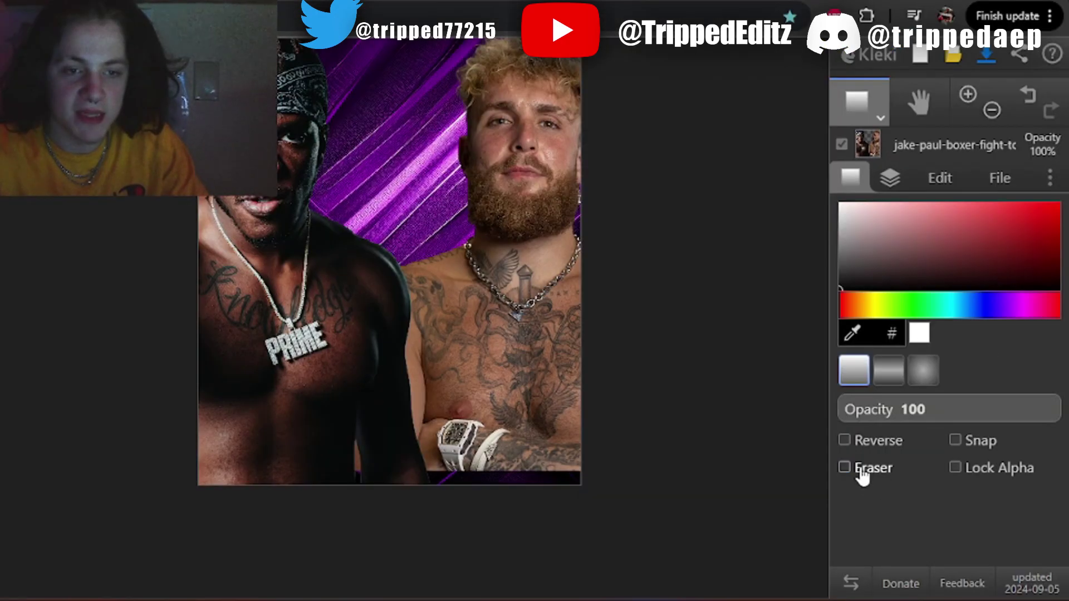
{"action": "left_click", "coordinate": [845, 468]}
{"action": "left_click_drag", "start_coordinate": [908, 409], "coordinate": [1066, 410]}
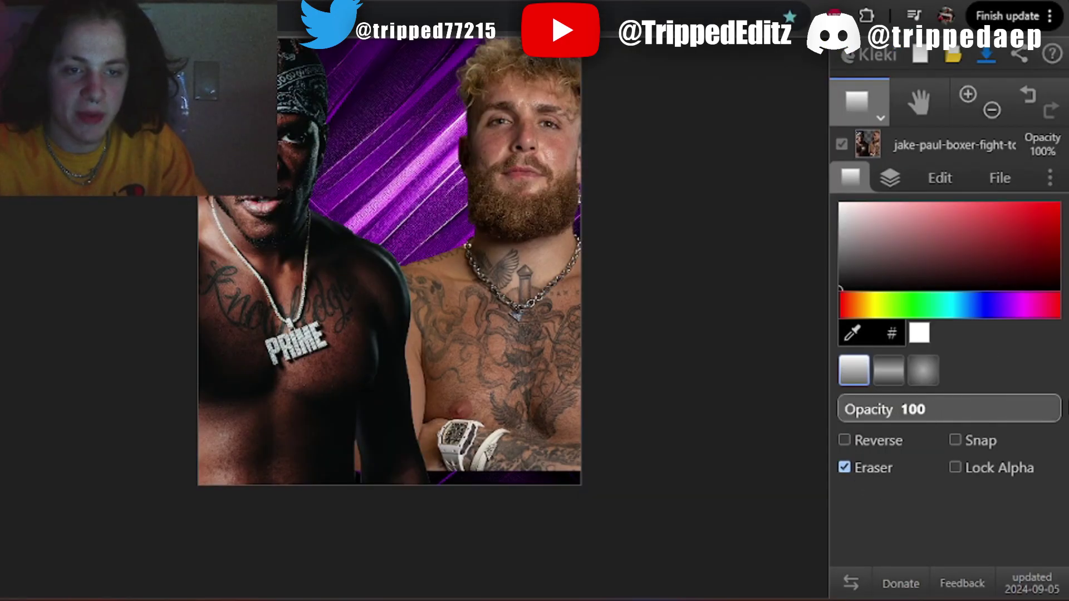
{"action": "left_click_drag", "start_coordinate": [378, 507], "coordinate": [392, 347]}
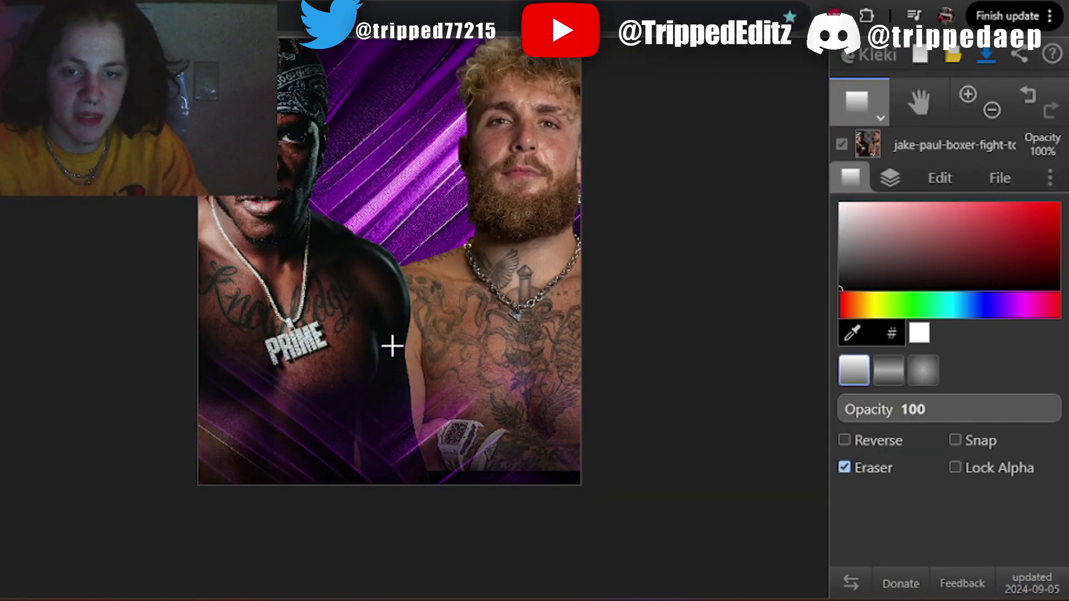
{"action": "left_click_drag", "start_coordinate": [393, 477], "coordinate": [388, 323]}
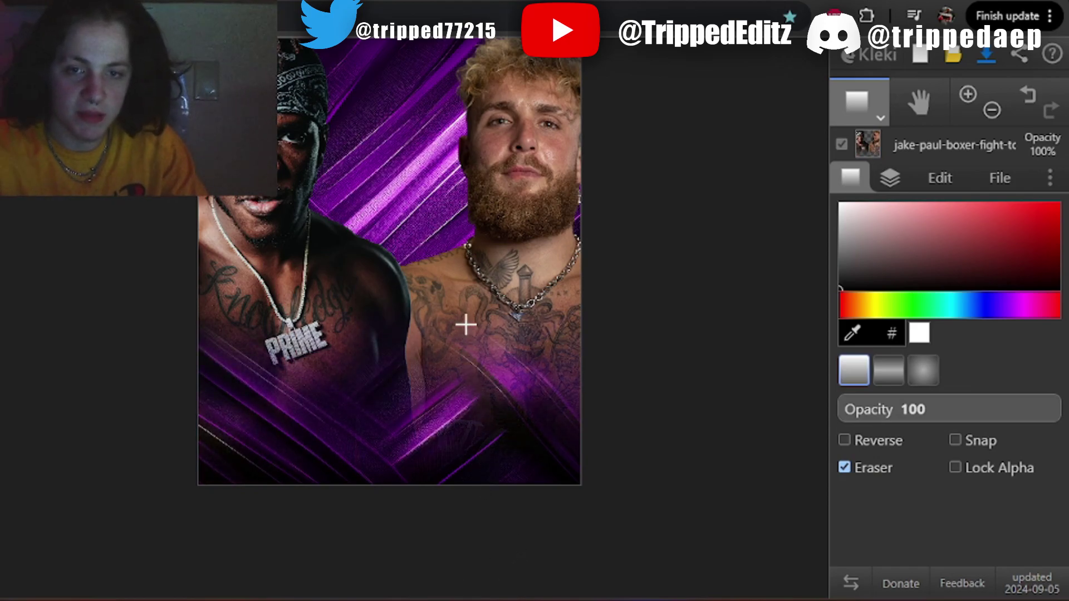
{"action": "left_click_drag", "start_coordinate": [362, 403], "coordinate": [360, 439]}
{"action": "scroll", "coordinate": [358, 443], "scroll_direction": "up", "scroll_amount": 2}
{"action": "left_click_drag", "start_coordinate": [410, 400], "coordinate": [411, 432]}
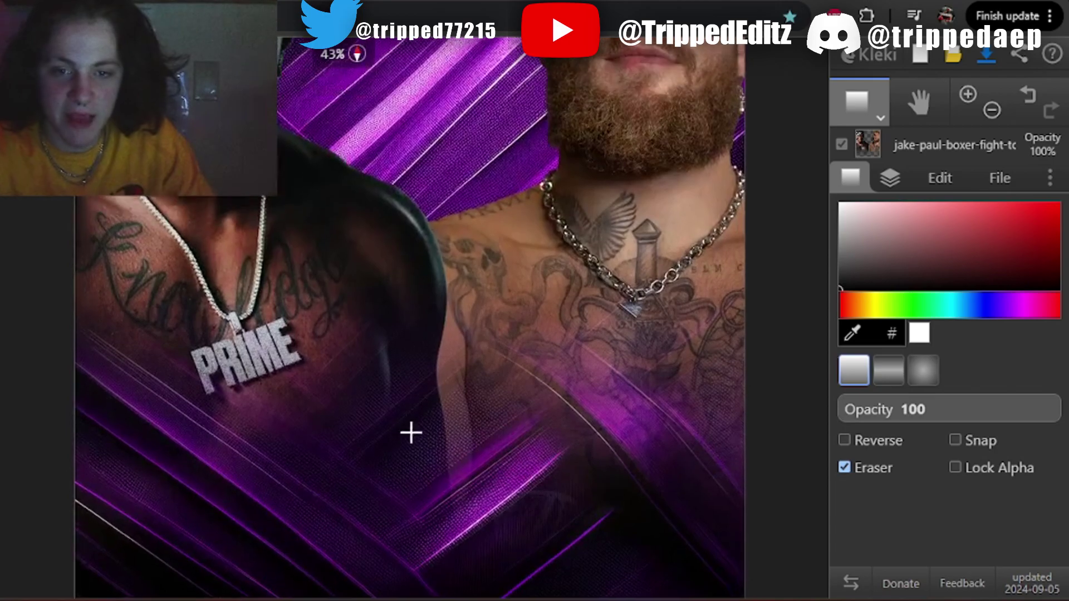
{"action": "scroll", "coordinate": [473, 462], "scroll_direction": "down", "scroll_amount": 2}
{"action": "scroll", "coordinate": [488, 340], "scroll_direction": "up", "scroll_amount": 1}
Duplicate the merged fighters layer and darken the lower copy with Brightness/Contrast
{"action": "left_click", "coordinate": [889, 178]}
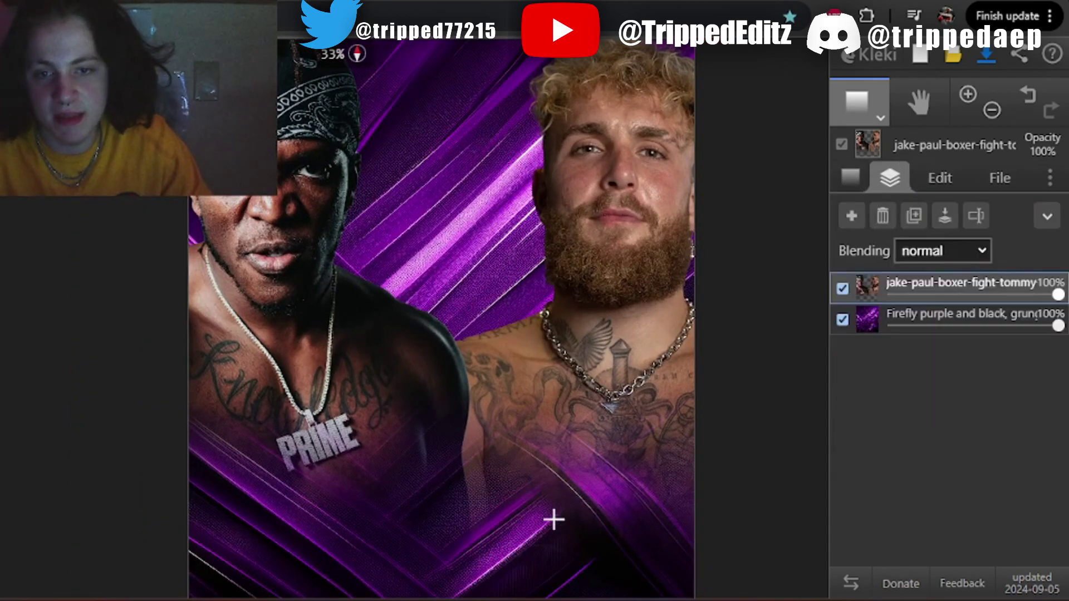
{"action": "left_click", "coordinate": [916, 222]}
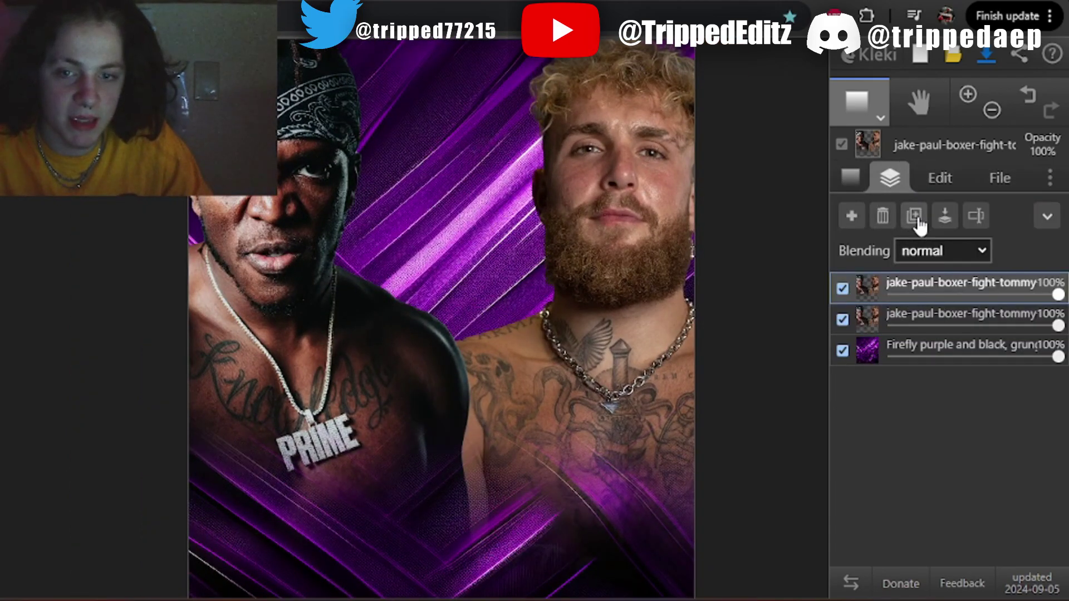
{"action": "left_click", "coordinate": [893, 322]}
{"action": "left_click", "coordinate": [940, 178]}
{"action": "left_click", "coordinate": [901, 331]}
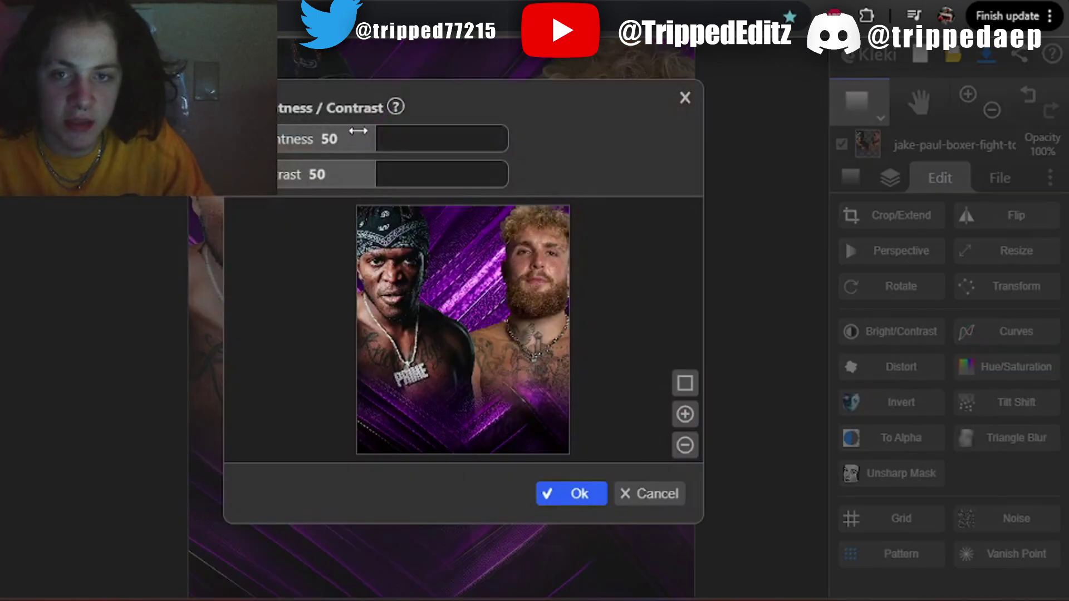
{"action": "left_click", "coordinate": [571, 494]}
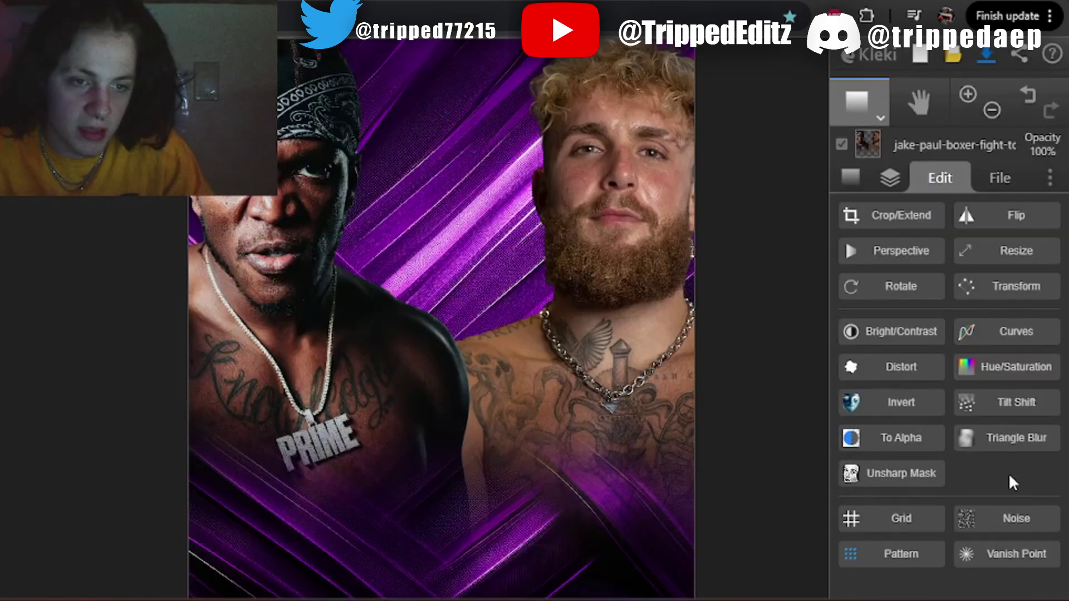
Blur the darkened copy with Triangle Blur at radius 142 and compare the artwork with that layer hidden and shown
{"action": "left_click", "coordinate": [994, 443]}
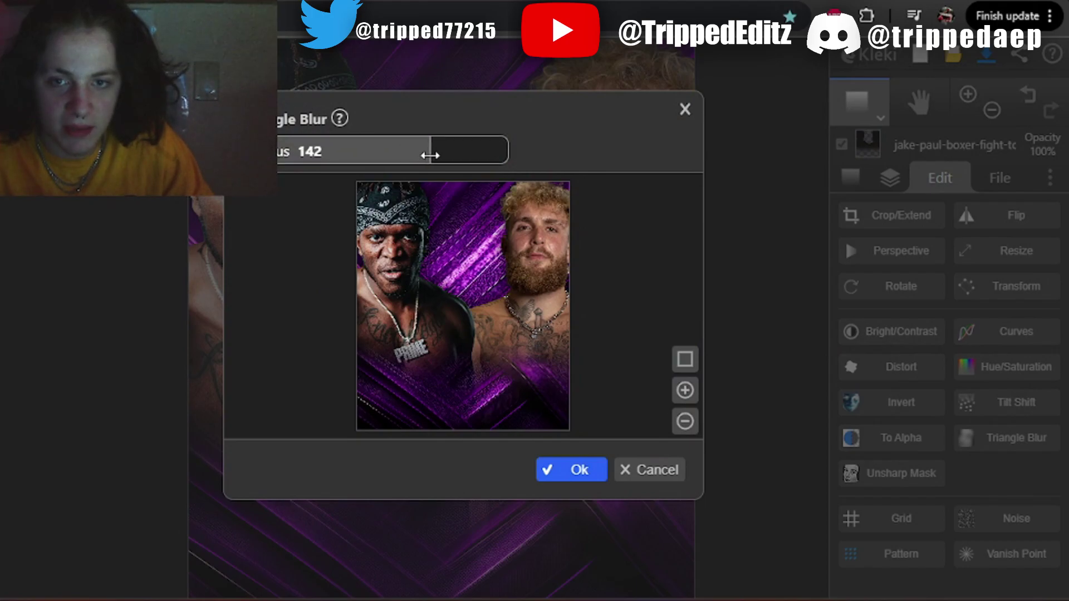
{"action": "key", "text": "Escape"}
{"action": "left_click", "coordinate": [905, 184]}
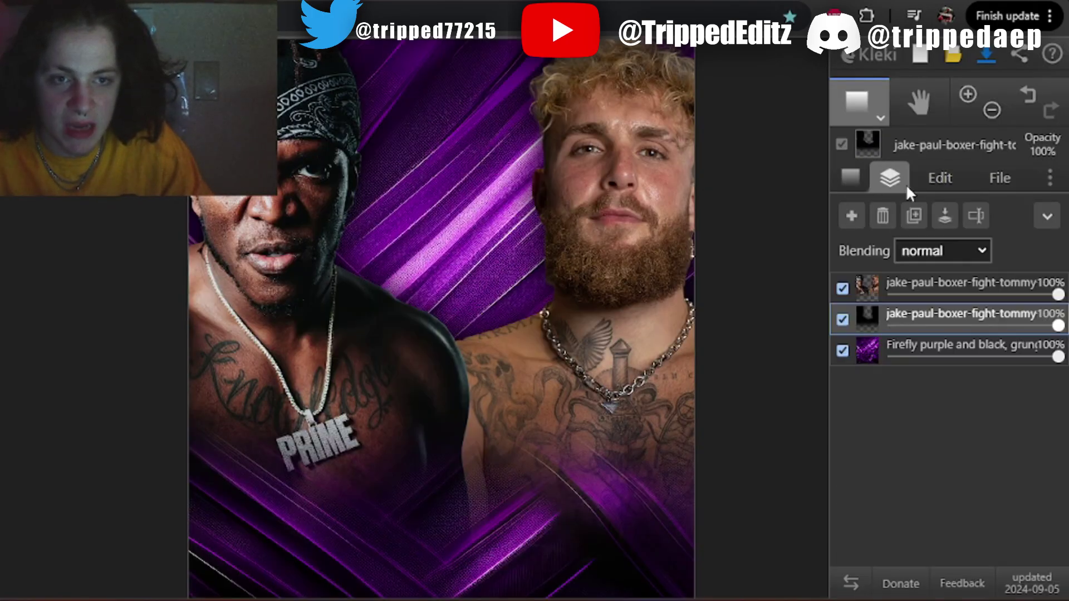
{"action": "left_click", "coordinate": [842, 323]}
{"action": "left_click", "coordinate": [842, 324]}
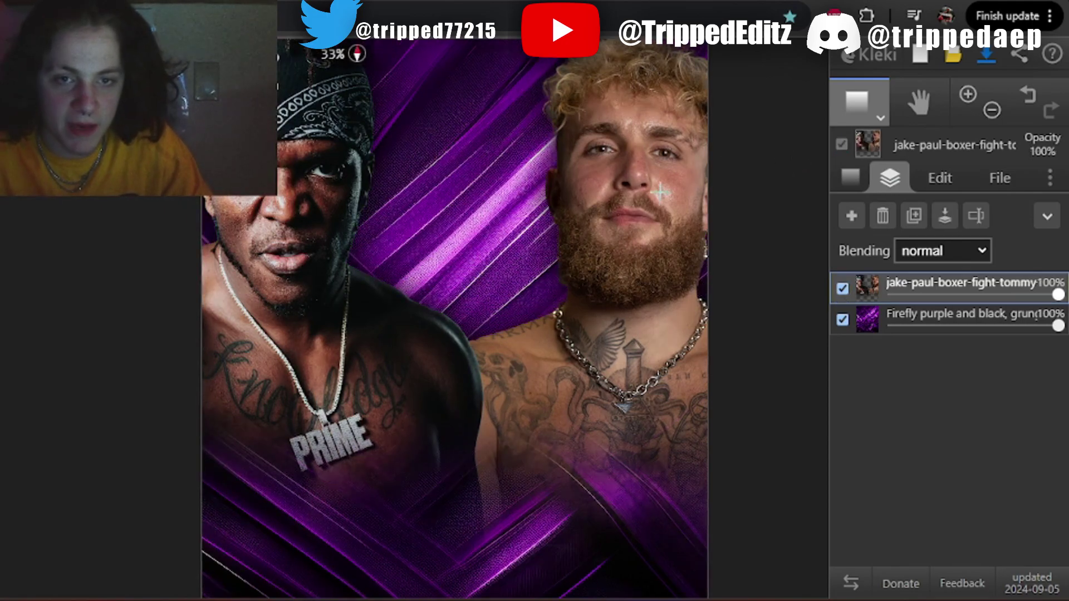
Sharpen the merged fighters layer with Unsharp Mask at radius 2 and strength 7
{"action": "scroll", "coordinate": [660, 192], "scroll_direction": "up", "scroll_amount": 1}
{"action": "left_click_drag", "start_coordinate": [502, 223], "coordinate": [358, 329]}
{"action": "left_click_drag", "start_coordinate": [550, 291], "coordinate": [618, 231]}
{"action": "left_click", "coordinate": [953, 187]}
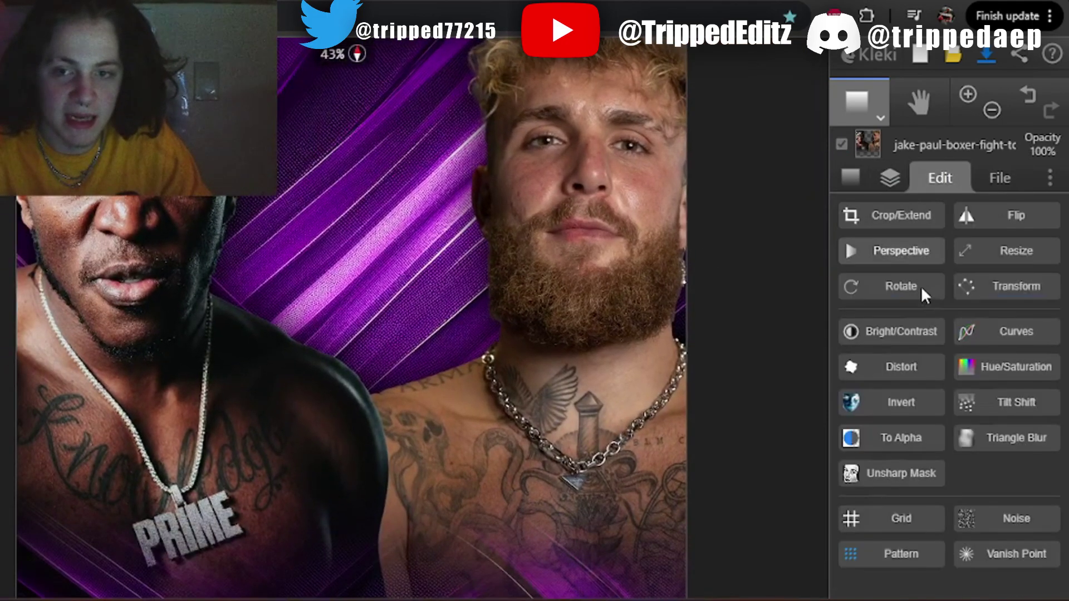
{"action": "left_click", "coordinate": [901, 473]}
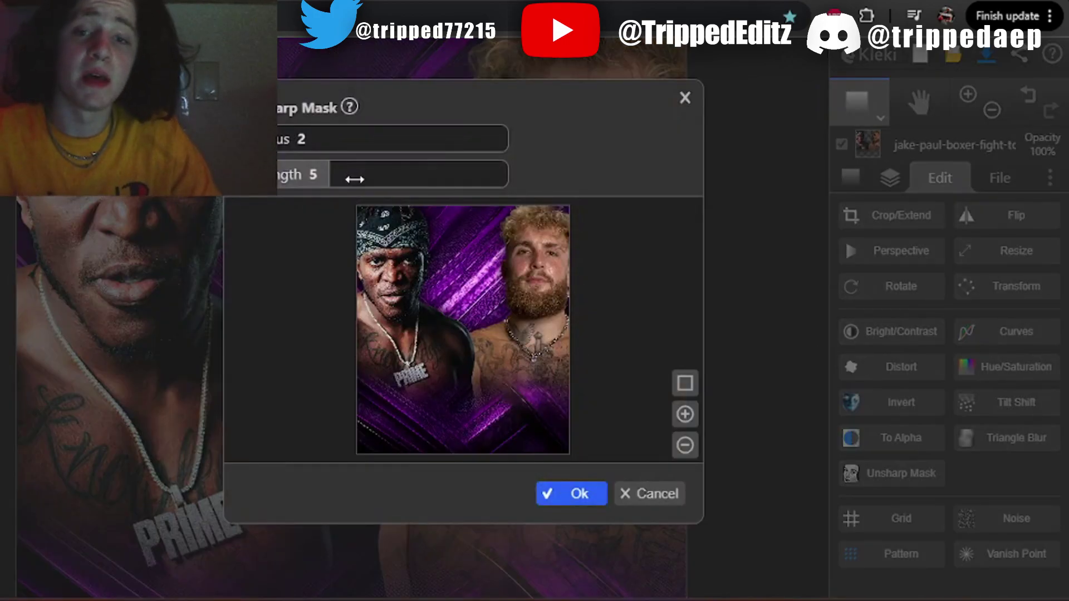
{"action": "left_click", "coordinate": [355, 178]}
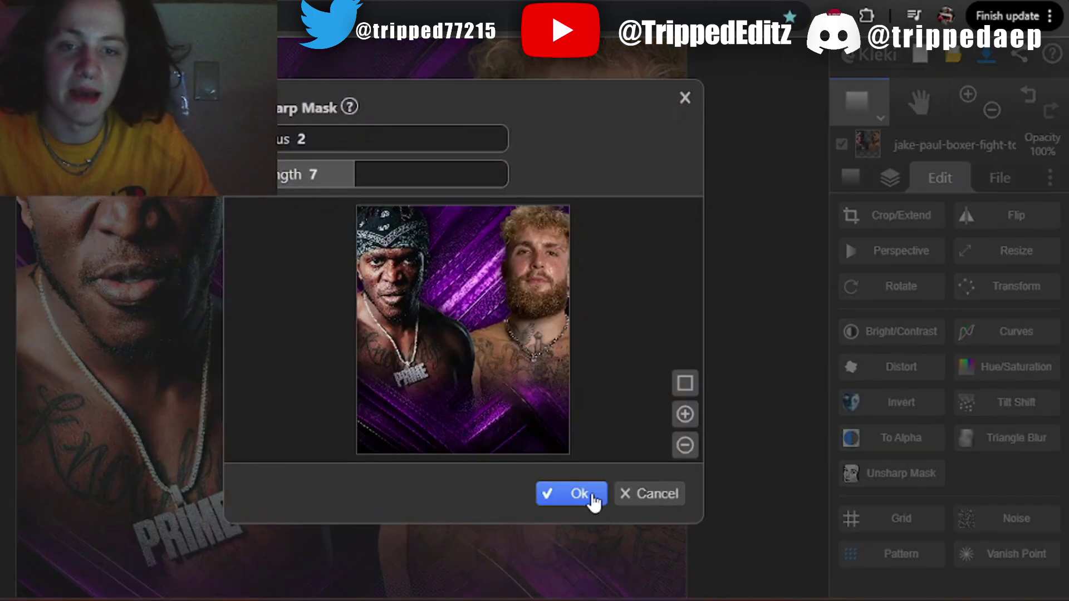
Inspect the sharpening on both fighters' faces close up and across the whole poster
{"action": "scroll", "coordinate": [111, 201], "scroll_direction": "up", "scroll_amount": 6}
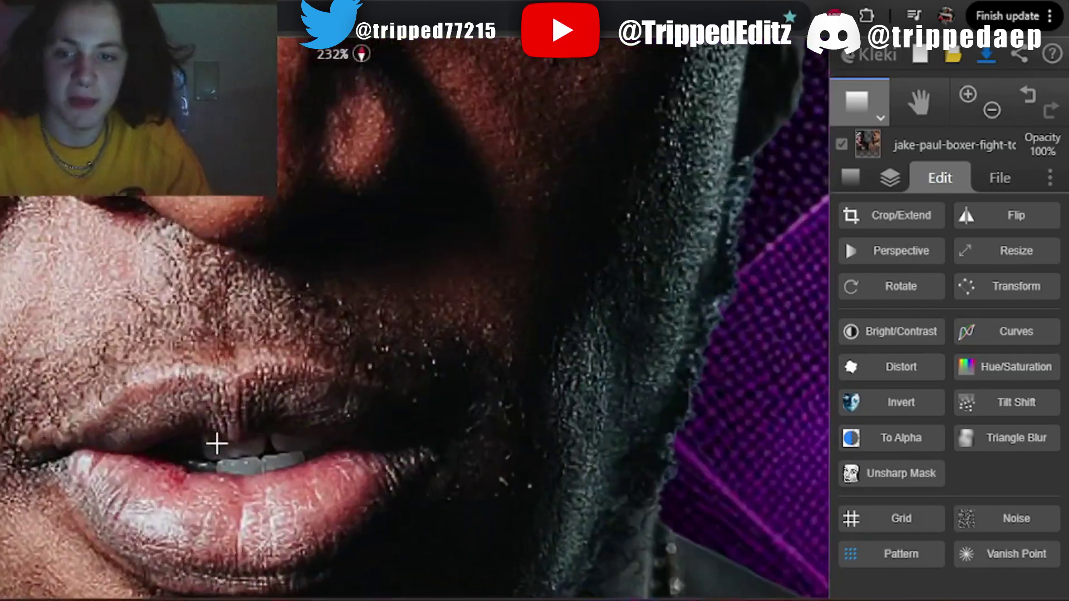
{"action": "scroll", "coordinate": [211, 435], "scroll_direction": "down", "scroll_amount": 3}
{"action": "scroll", "coordinate": [162, 219], "scroll_direction": "up", "scroll_amount": 3}
{"action": "scroll", "coordinate": [310, 253], "scroll_direction": "down", "scroll_amount": 5}
{"action": "scroll", "coordinate": [756, 249], "scroll_direction": "up", "scroll_amount": 5}
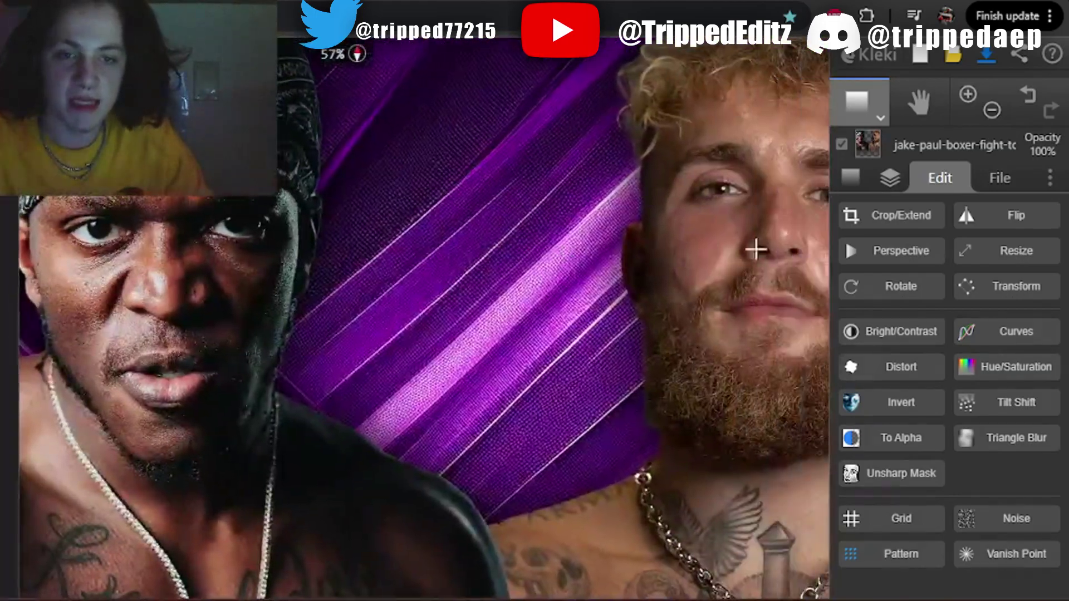
{"action": "scroll", "coordinate": [645, 317], "scroll_direction": "down", "scroll_amount": 5}
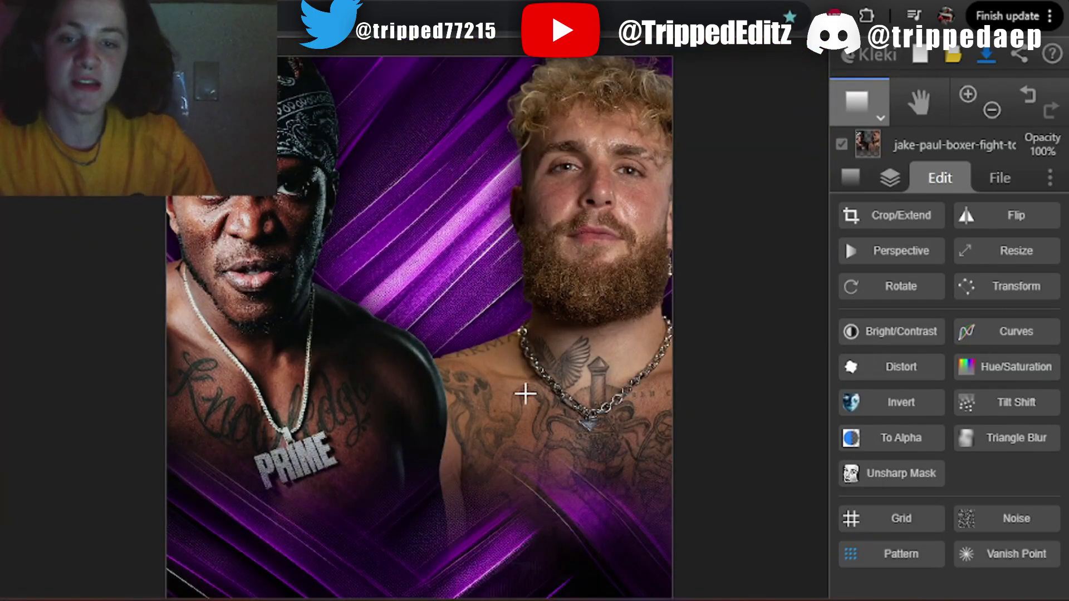
{"action": "scroll", "coordinate": [390, 398], "scroll_direction": "up", "scroll_amount": 3}
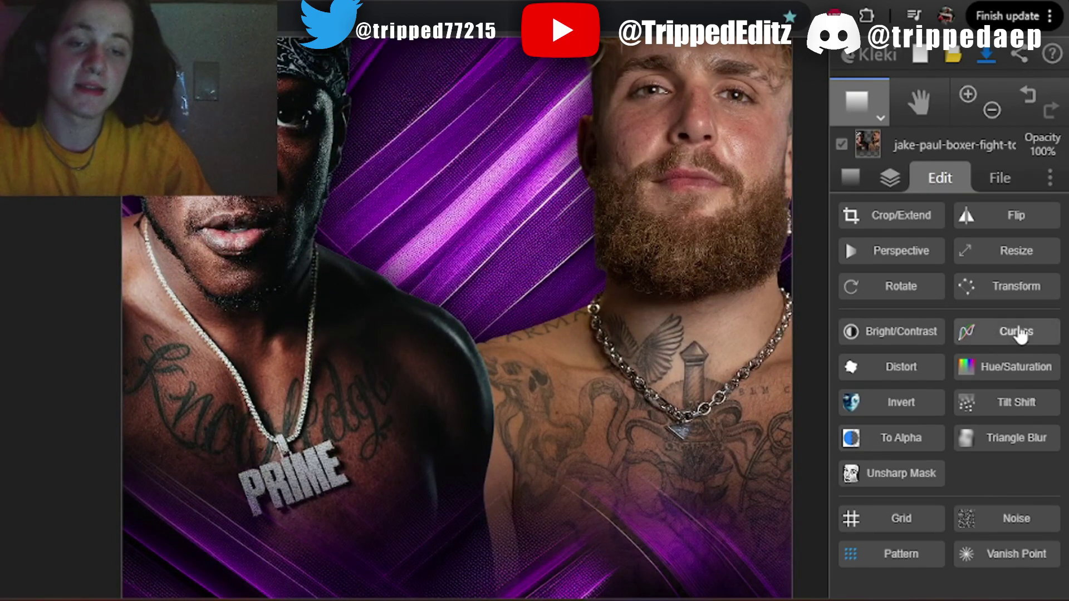
{"action": "scroll", "coordinate": [559, 298], "scroll_direction": "down", "scroll_amount": 2}
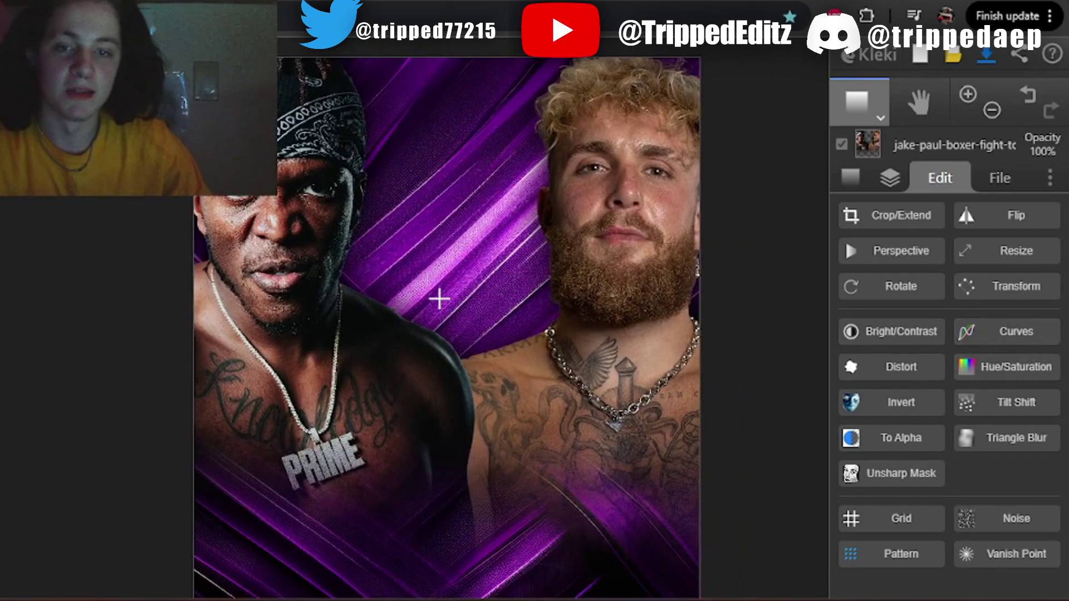
{"action": "scroll", "coordinate": [440, 299], "scroll_direction": "up", "scroll_amount": 2}
{"action": "scroll", "coordinate": [454, 296], "scroll_direction": "down", "scroll_amount": 2}
Add a new layer above the fighters and set its blending to overlay
{"action": "left_click", "coordinate": [887, 185]}
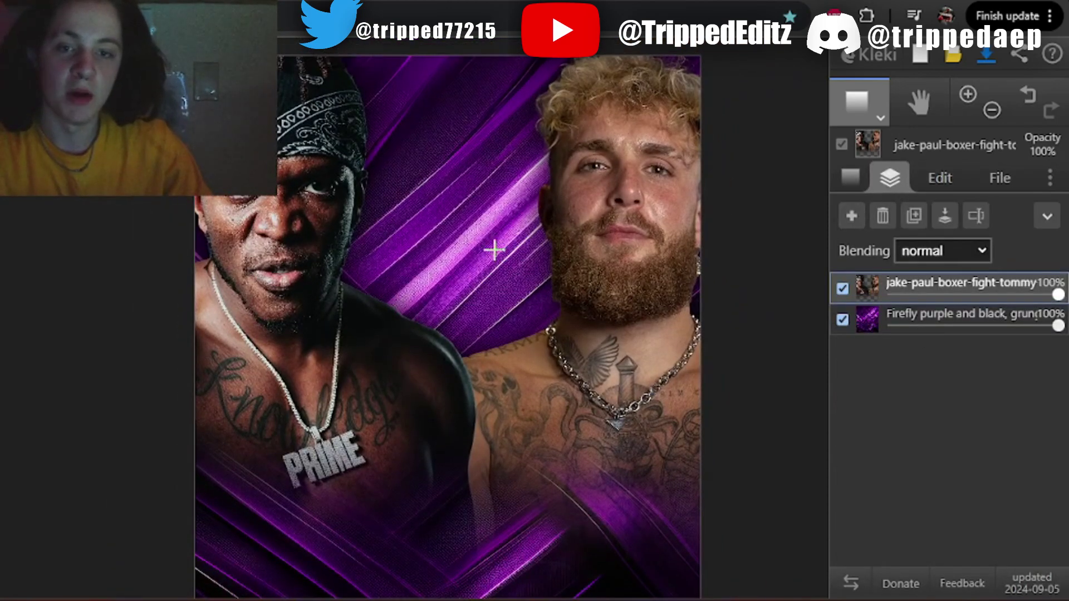
{"action": "left_click", "coordinate": [852, 216]}
{"action": "left_click", "coordinate": [962, 254]}
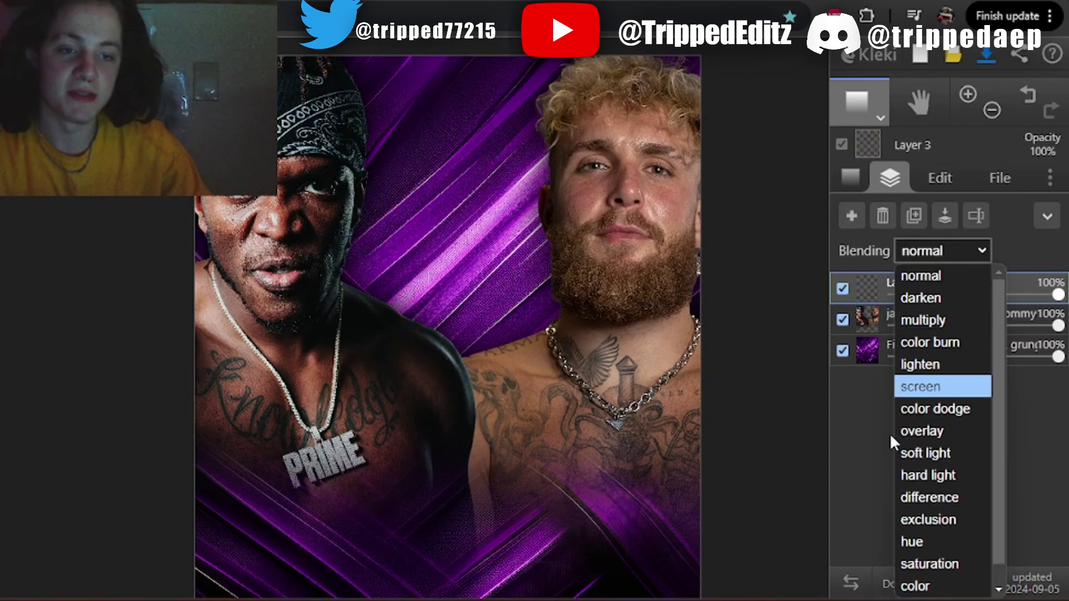
{"action": "left_click", "coordinate": [921, 430]}
Paint bright magenta-purple light over KSI's shoulder and face with a soft brush at size 200 and opacity 16
{"action": "left_click", "coordinate": [846, 111]}
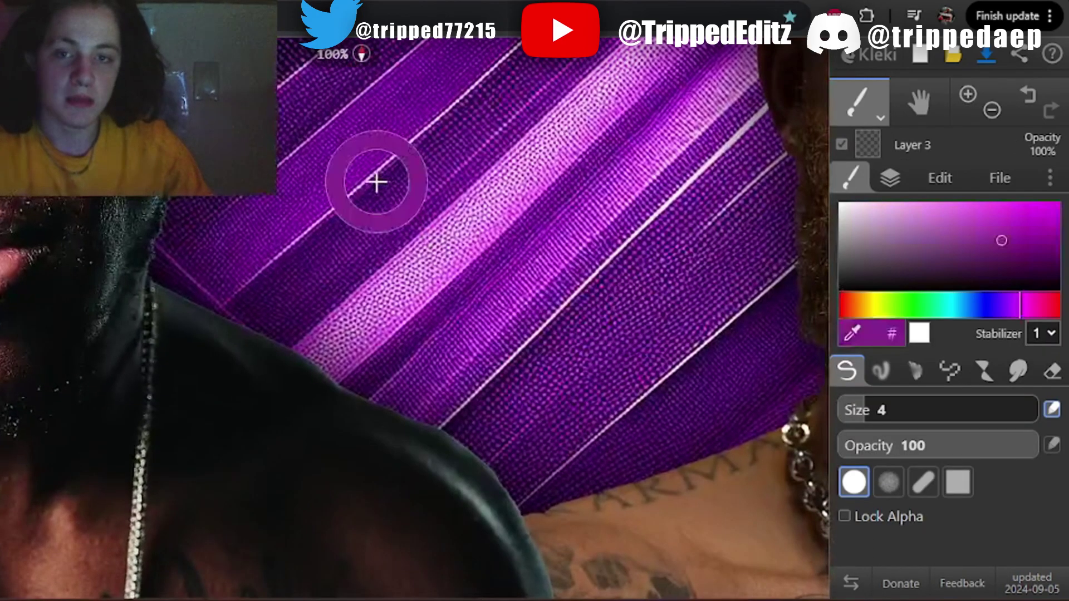
{"action": "mouse_move", "coordinate": [376, 182]}
{"action": "left_mouse_down"}
{"action": "mouse_move", "coordinate": [365, 214]}
{"action": "mouse_move", "coordinate": [347, 186]}
{"action": "left_mouse_up"}
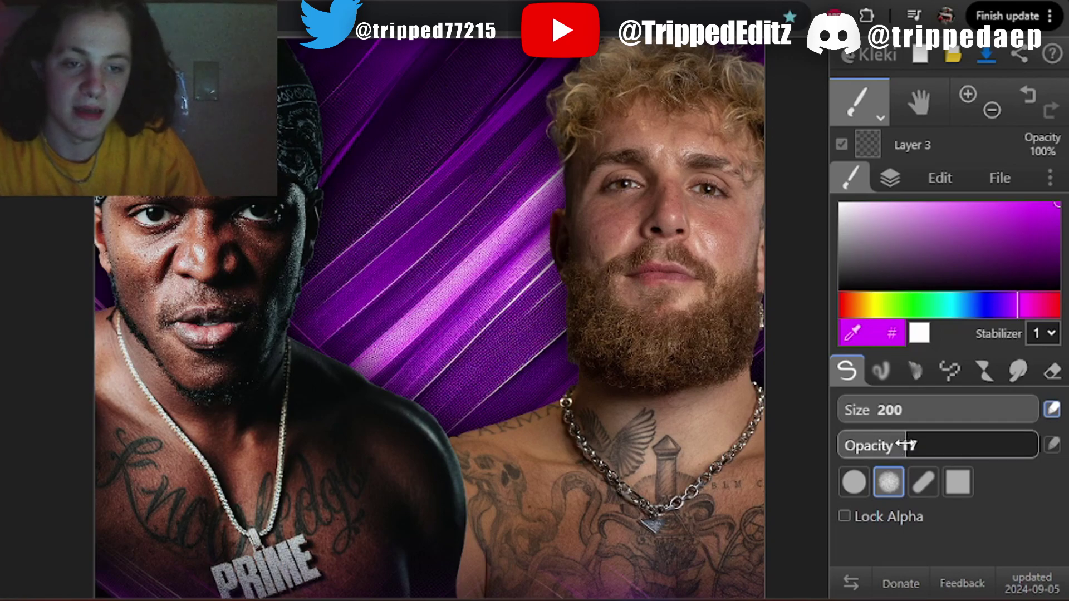
{"action": "key", "text": "Down"}
{"action": "key", "text": "Down"}
{"action": "key", "text": "Up"}
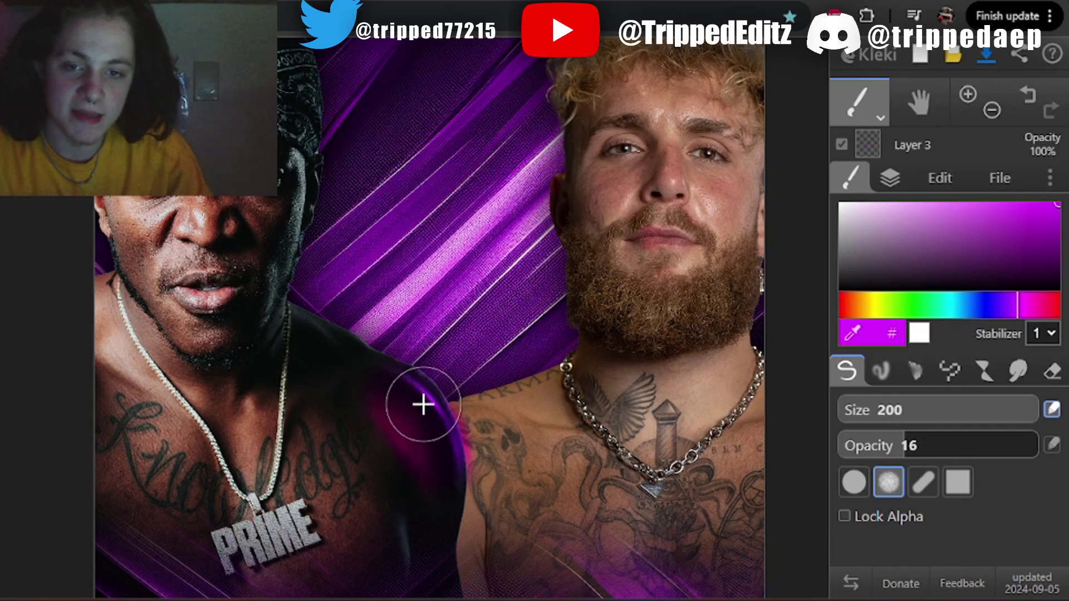
{"action": "left_click_drag", "start_coordinate": [368, 378], "coordinate": [275, 307]}
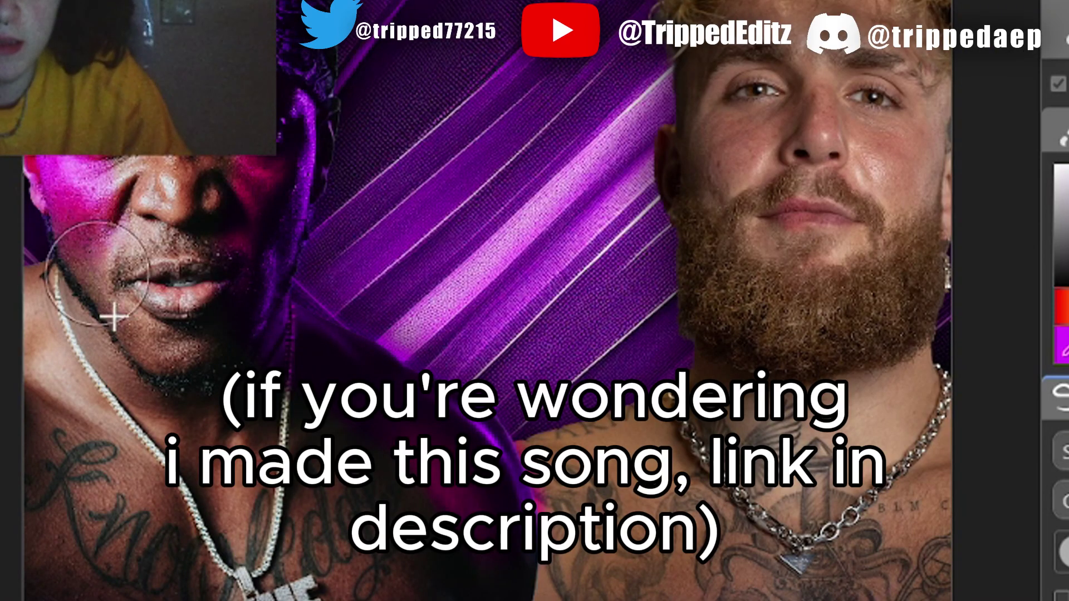
Paint the same magenta-purple light over Jake Paul's hair, beard, neck and shoulders
{"action": "mouse_move", "coordinate": [530, 480]}
{"action": "left_mouse_down"}
{"action": "mouse_move", "coordinate": [710, 399]}
{"action": "mouse_move", "coordinate": [690, 156]}
{"action": "mouse_move", "coordinate": [696, 13]}
{"action": "mouse_move", "coordinate": [743, 5]}
{"action": "left_mouse_up"}
{"action": "scroll", "coordinate": [696, 13], "scroll_direction": "up", "scroll_amount": 2}
{"action": "mouse_move", "coordinate": [816, 34]}
{"action": "left_mouse_down"}
{"action": "mouse_move", "coordinate": [912, 51]}
{"action": "mouse_move", "coordinate": [927, 370]}
{"action": "mouse_move", "coordinate": [1012, 568]}
{"action": "left_mouse_up"}
{"action": "scroll", "coordinate": [991, 545], "scroll_direction": "down", "scroll_amount": 3}
{"action": "left_click_drag", "start_coordinate": [907, 399], "coordinate": [907, 357]}
{"action": "scroll", "coordinate": [483, 467], "scroll_direction": "up", "scroll_amount": 2}
{"action": "scroll", "coordinate": [483, 467], "scroll_direction": "up", "scroll_amount": 1}
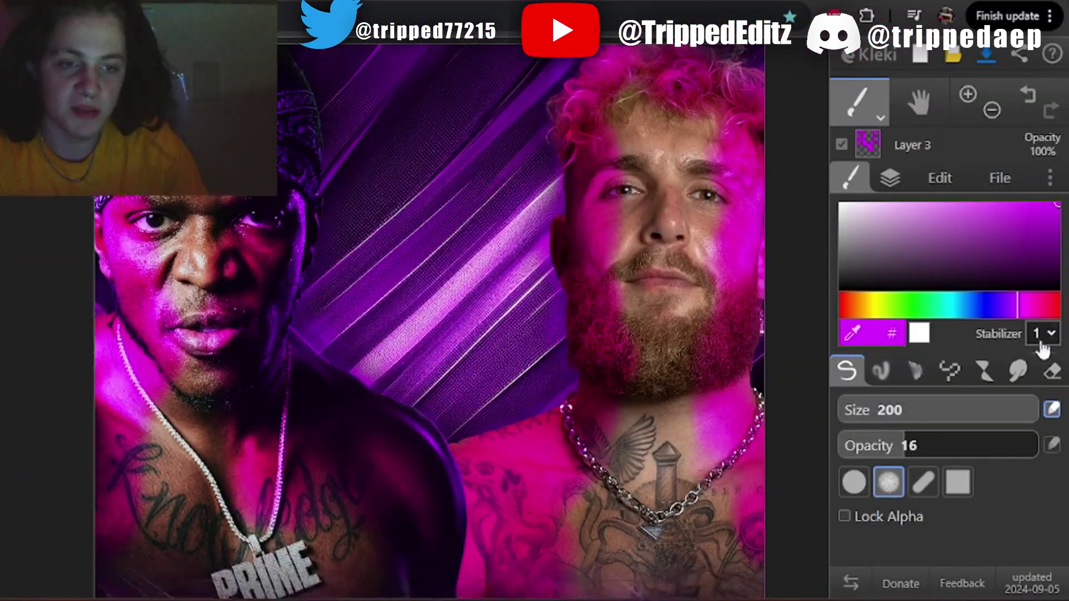
Soften the purple light on Jake Paul's face, beard and chest with the eraser at size 400 and opacity 19
{"action": "left_click", "coordinate": [1053, 372]}
{"action": "left_click_drag", "start_coordinate": [908, 421], "coordinate": [1039, 423]}
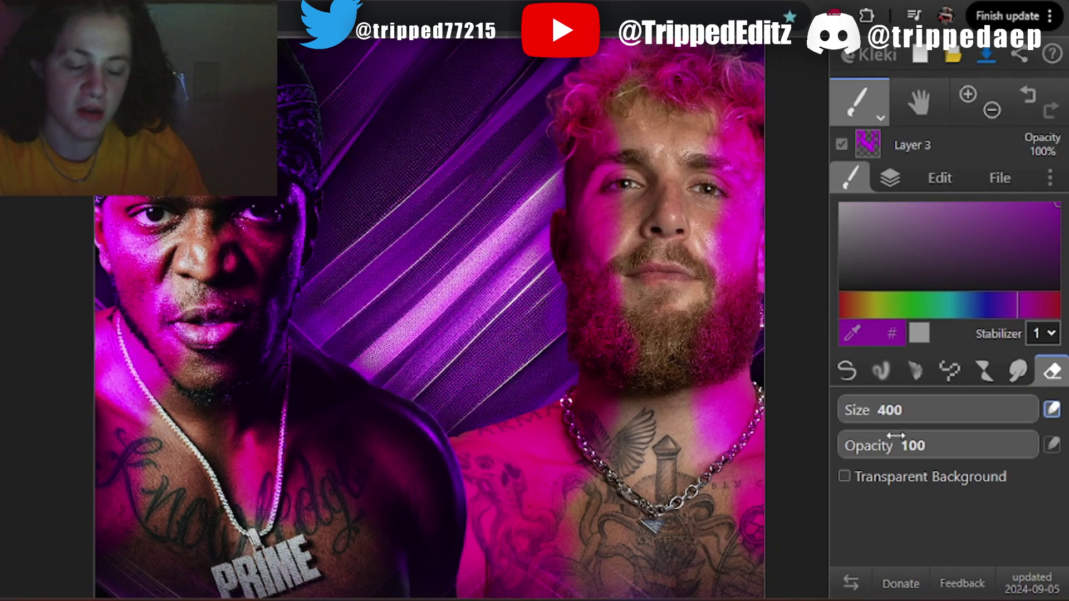
{"action": "left_click_drag", "start_coordinate": [872, 456], "coordinate": [878, 456]}
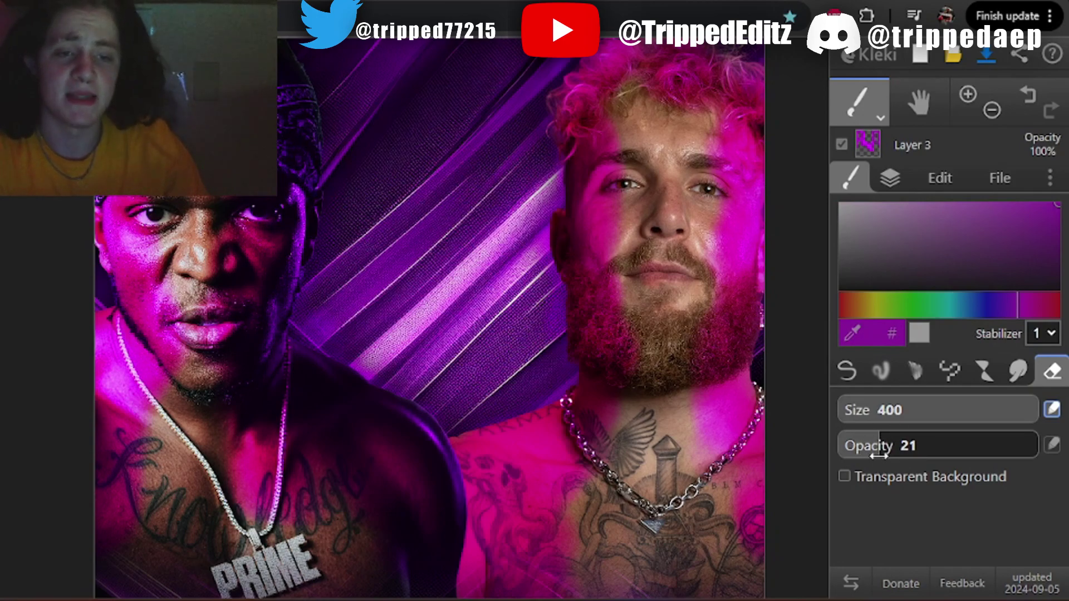
{"action": "scroll", "coordinate": [673, 489], "scroll_direction": "down", "scroll_amount": 5}
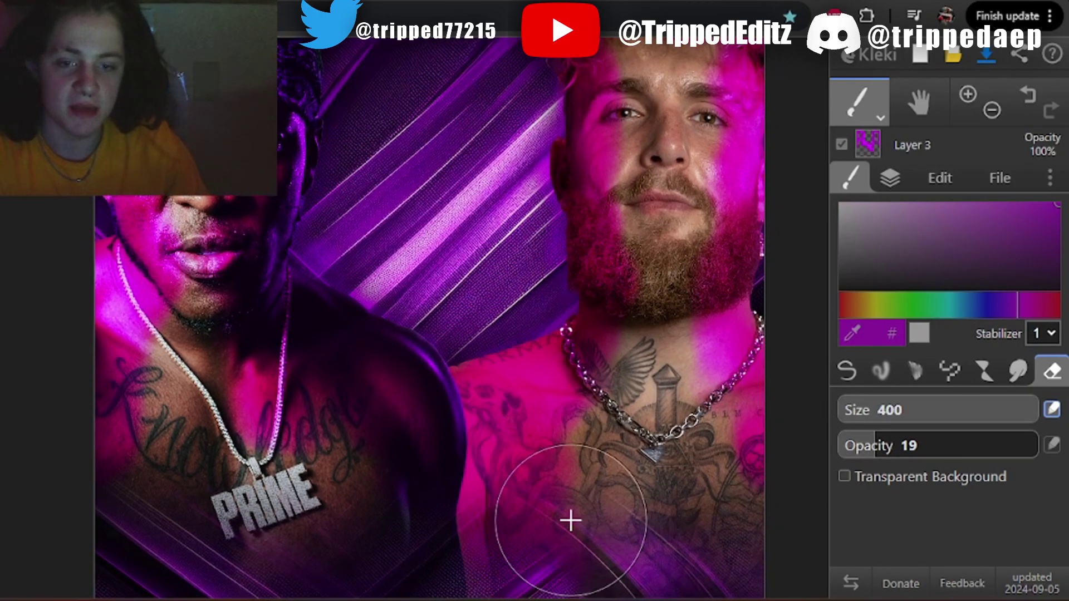
{"action": "mouse_move", "coordinate": [577, 441]}
{"action": "left_mouse_down"}
{"action": "mouse_move", "coordinate": [577, 425]}
{"action": "mouse_move", "coordinate": [525, 436]}
{"action": "mouse_move", "coordinate": [513, 523]}
{"action": "mouse_move", "coordinate": [747, 461]}
{"action": "mouse_move", "coordinate": [673, 341]}
{"action": "mouse_move", "coordinate": [712, 414]}
{"action": "mouse_move", "coordinate": [615, 382]}
{"action": "mouse_move", "coordinate": [549, 394]}
{"action": "mouse_move", "coordinate": [505, 419]}
{"action": "mouse_move", "coordinate": [625, 327]}
{"action": "mouse_move", "coordinate": [633, 210]}
{"action": "mouse_move", "coordinate": [647, 232]}
{"action": "mouse_move", "coordinate": [691, 201]}
{"action": "mouse_move", "coordinate": [695, 114]}
{"action": "mouse_move", "coordinate": [671, 84]}
{"action": "mouse_move", "coordinate": [620, 178]}
{"action": "mouse_move", "coordinate": [685, 310]}
{"action": "mouse_move", "coordinate": [655, 245]}
{"action": "left_mouse_up"}
{"action": "scroll", "coordinate": [647, 232], "scroll_direction": "up", "scroll_amount": 2}
{"action": "scroll", "coordinate": [654, 245], "scroll_direction": "down", "scroll_amount": 1}
{"action": "scroll", "coordinate": [458, 462], "scroll_direction": "up", "scroll_amount": 1}
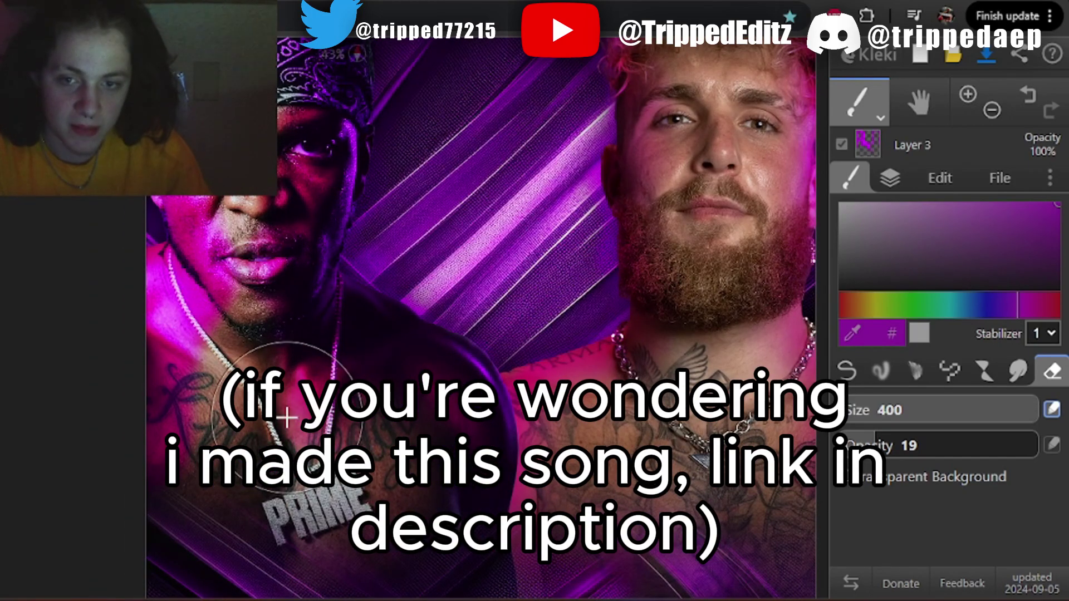
Fade the purple light over KSI's face and chest with the same eraser and review the lighting on both fighters
{"action": "key", "text": "Up"}
{"action": "key", "text": "Up"}
{"action": "key", "text": "Up"}
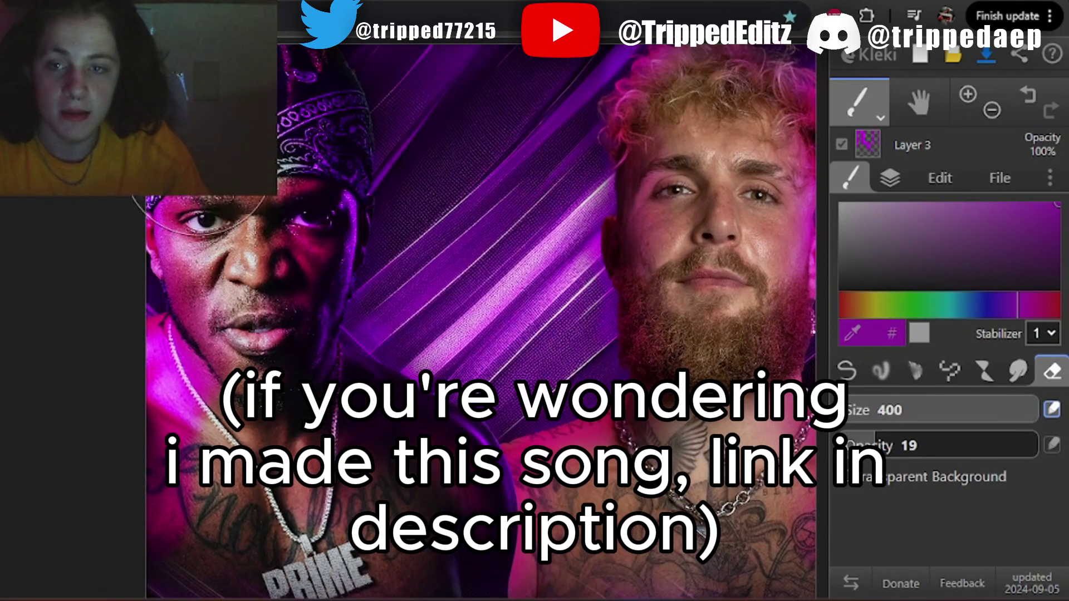
{"action": "scroll", "coordinate": [234, 290], "scroll_direction": "down", "scroll_amount": 1}
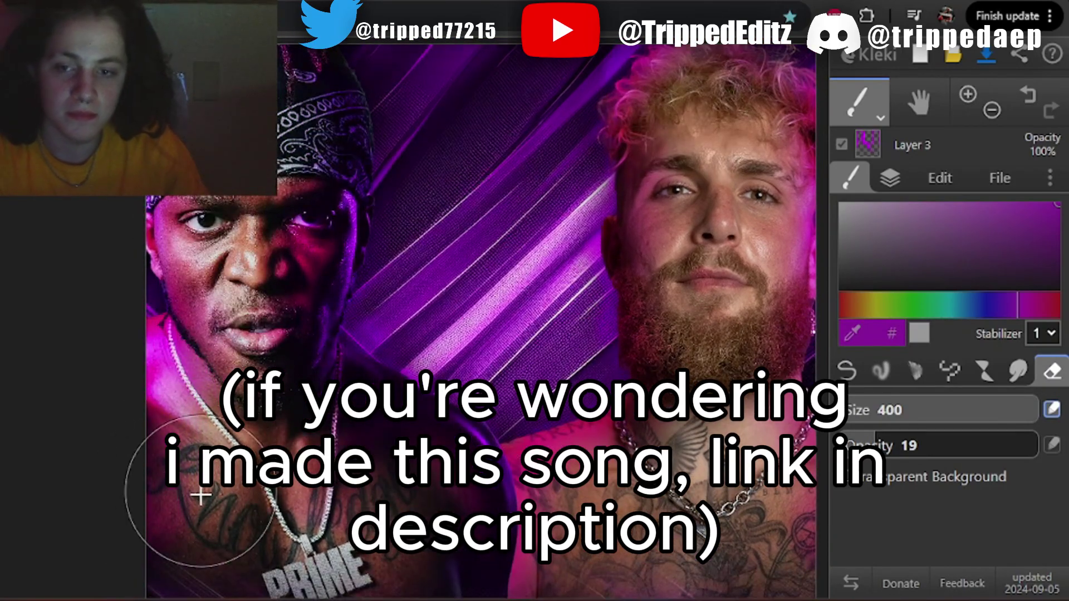
{"action": "scroll", "coordinate": [203, 362], "scroll_direction": "down", "scroll_amount": 1}
{"action": "scroll", "coordinate": [256, 284], "scroll_direction": "down", "scroll_amount": 2}
{"action": "scroll", "coordinate": [551, 284], "scroll_direction": "up", "scroll_amount": 1}
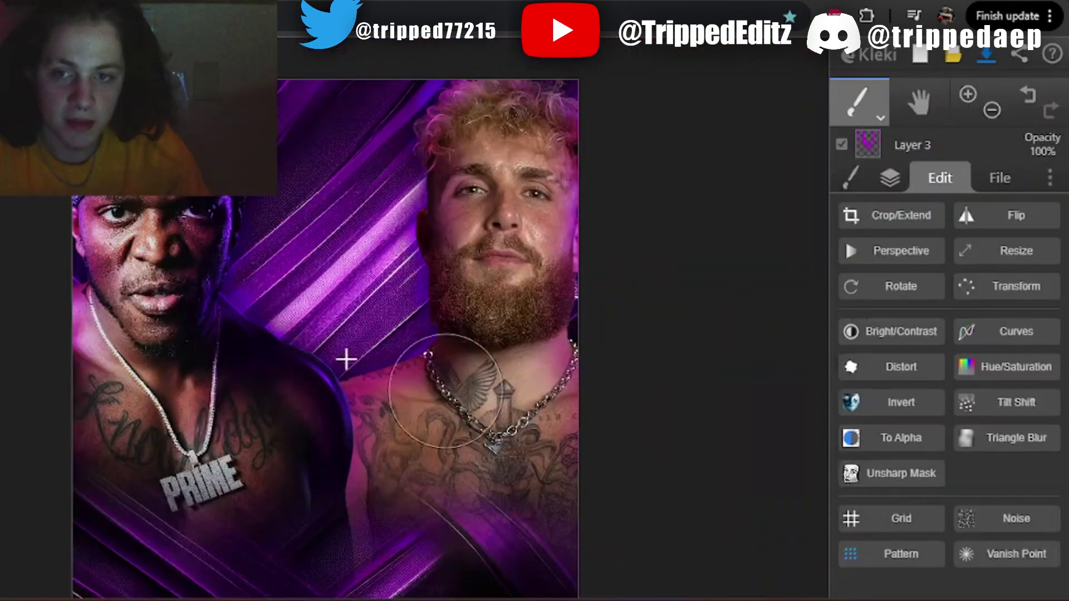
{"action": "key", "text": "Left"}
{"action": "scroll", "coordinate": [211, 251], "scroll_direction": "up", "scroll_amount": 2}
{"action": "scroll", "coordinate": [235, 273], "scroll_direction": "up", "scroll_amount": 2}
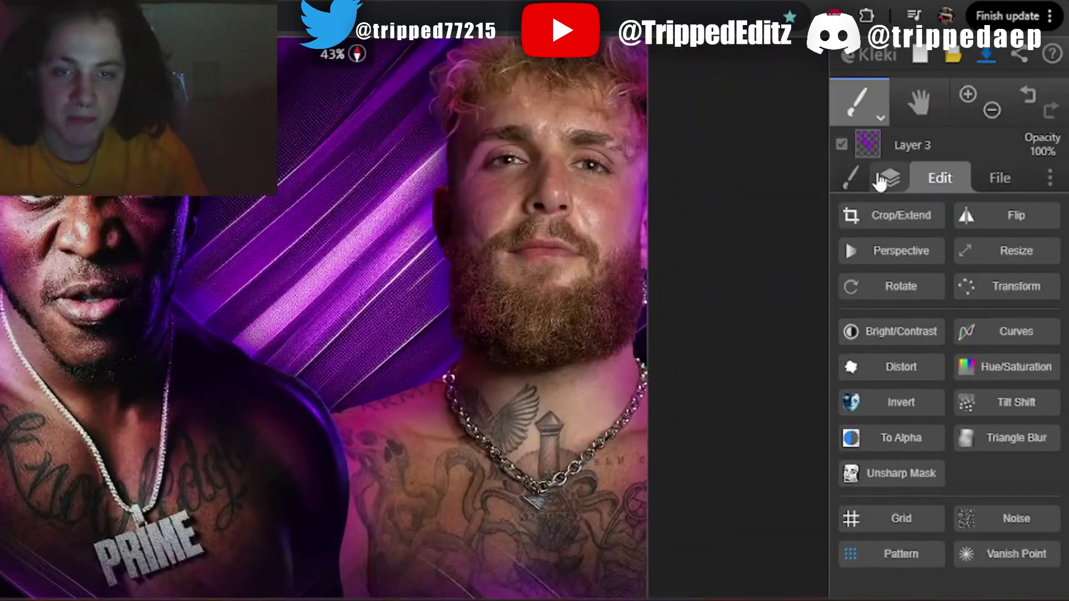
Add another new layer on top of the stack and set its blending to overlay
{"action": "left_click", "coordinate": [889, 178]}
{"action": "left_click", "coordinate": [850, 218]}
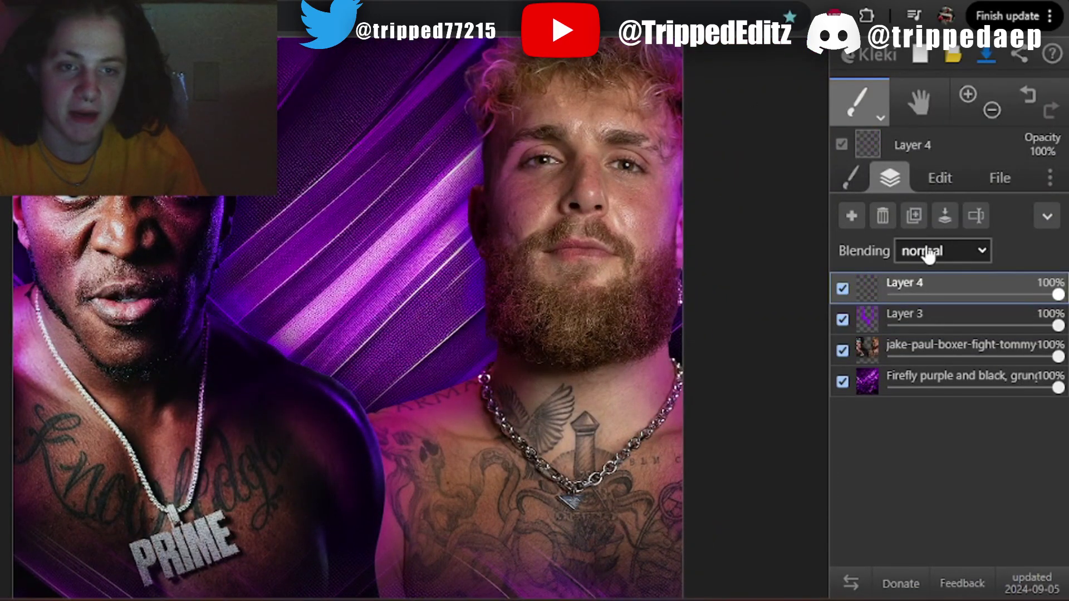
{"action": "left_click", "coordinate": [925, 251]}
{"action": "left_click", "coordinate": [925, 429]}
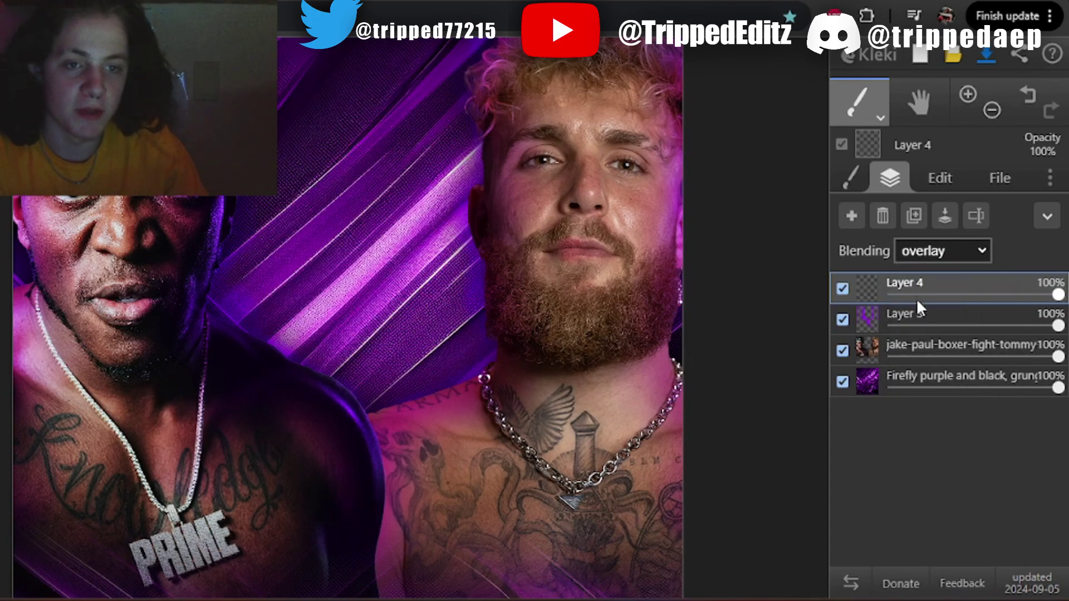
{"action": "left_click_drag", "start_coordinate": [917, 298], "coordinate": [903, 313]}
Shift the brush colour to blue-violet and paint it over Jake Paul's hair, face, beard and chest at size 200 and opacity 16
{"action": "left_click", "coordinate": [852, 180]}
{"action": "left_click", "coordinate": [848, 370]}
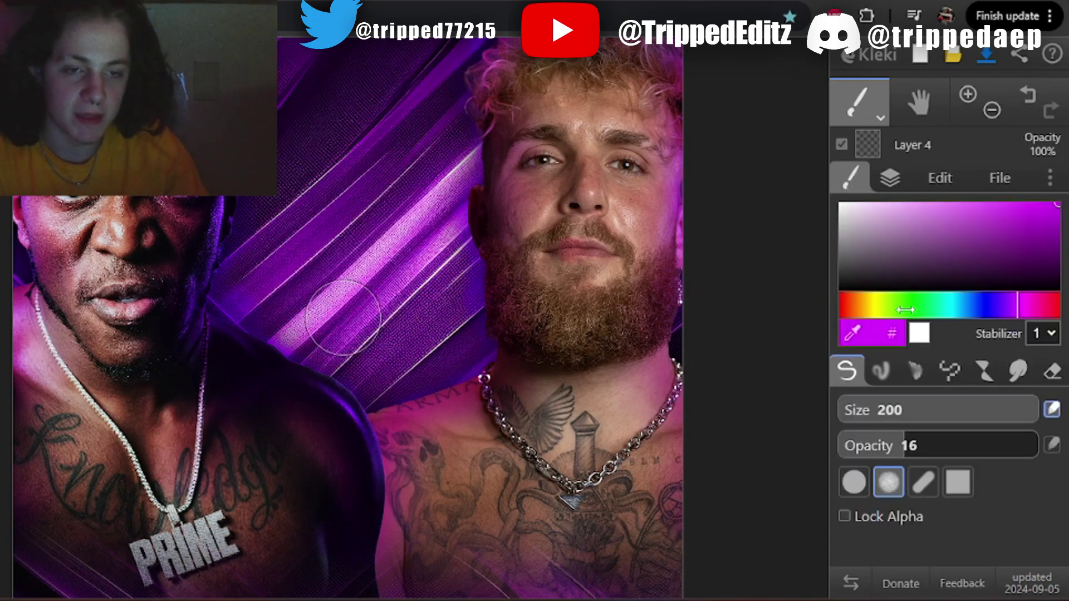
{"action": "left_click", "coordinate": [1012, 310]}
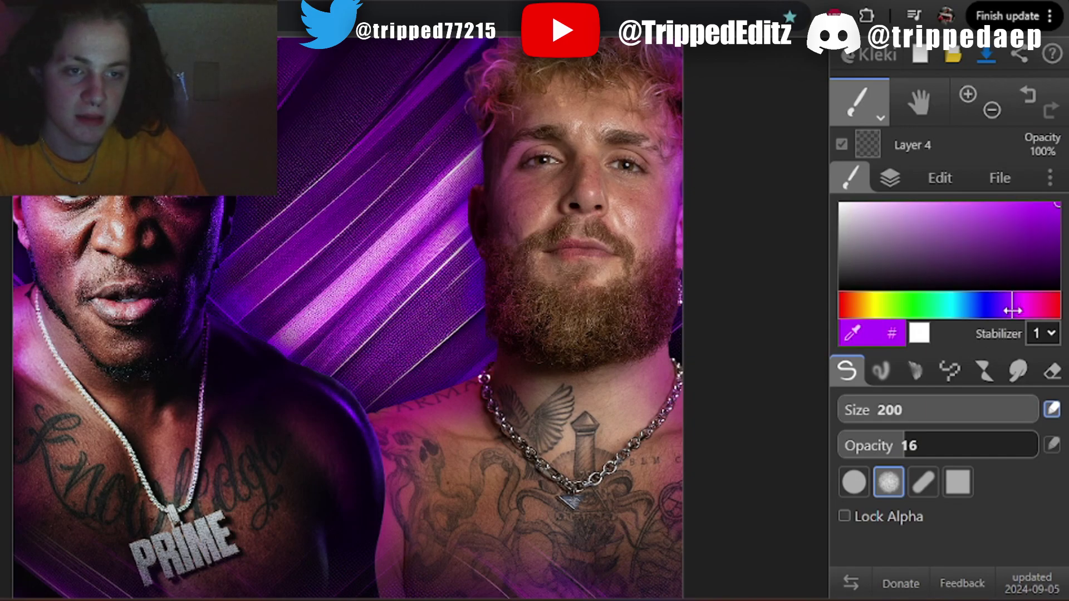
{"action": "scroll", "coordinate": [494, 227], "scroll_direction": "up", "scroll_amount": 4}
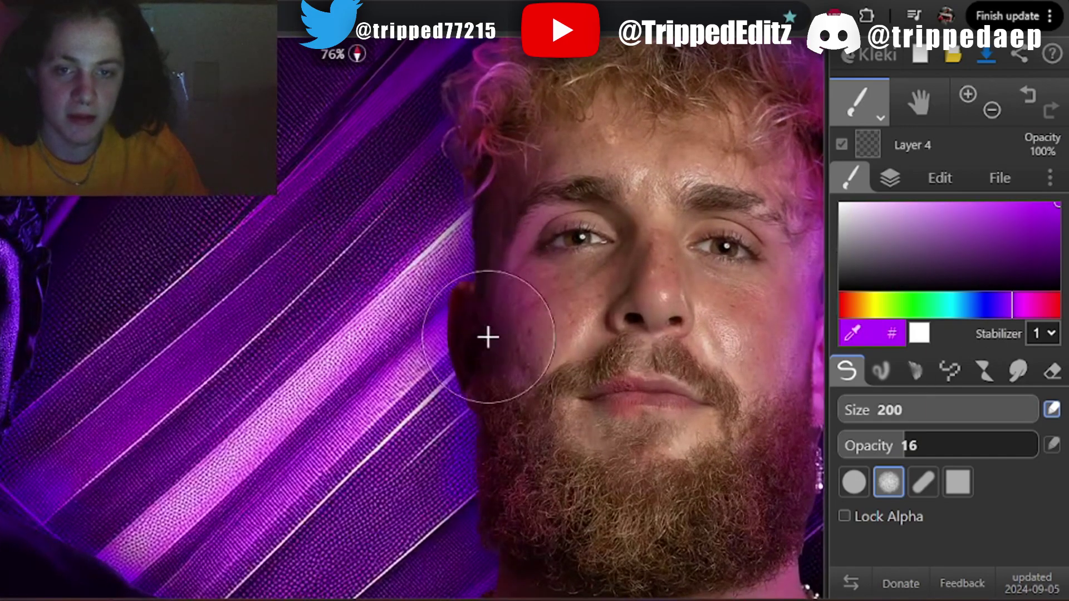
{"action": "key", "text": "Right"}
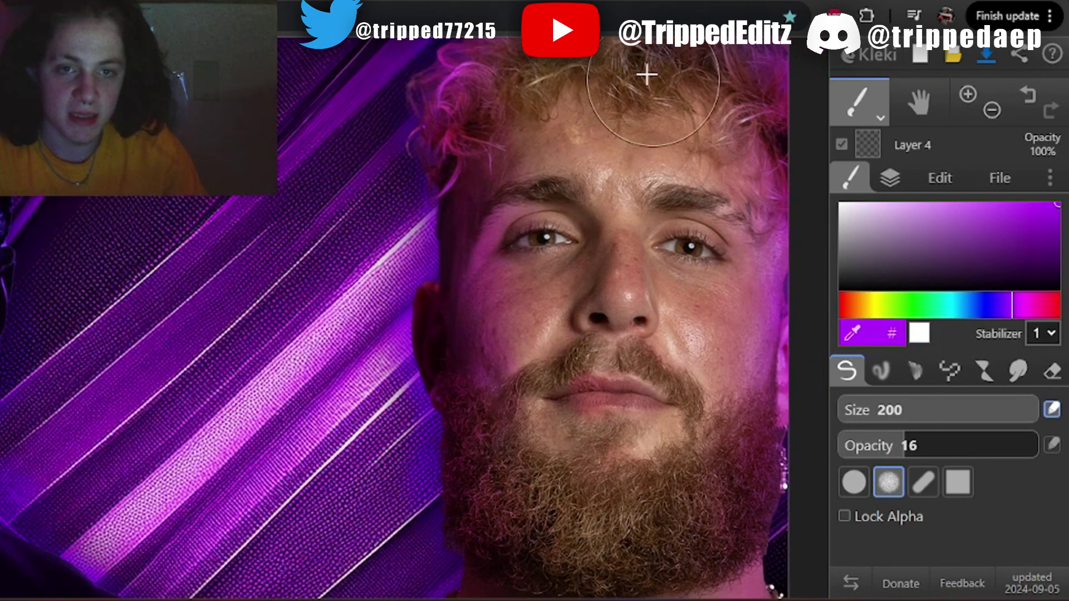
{"action": "left_click", "coordinate": [1006, 305]}
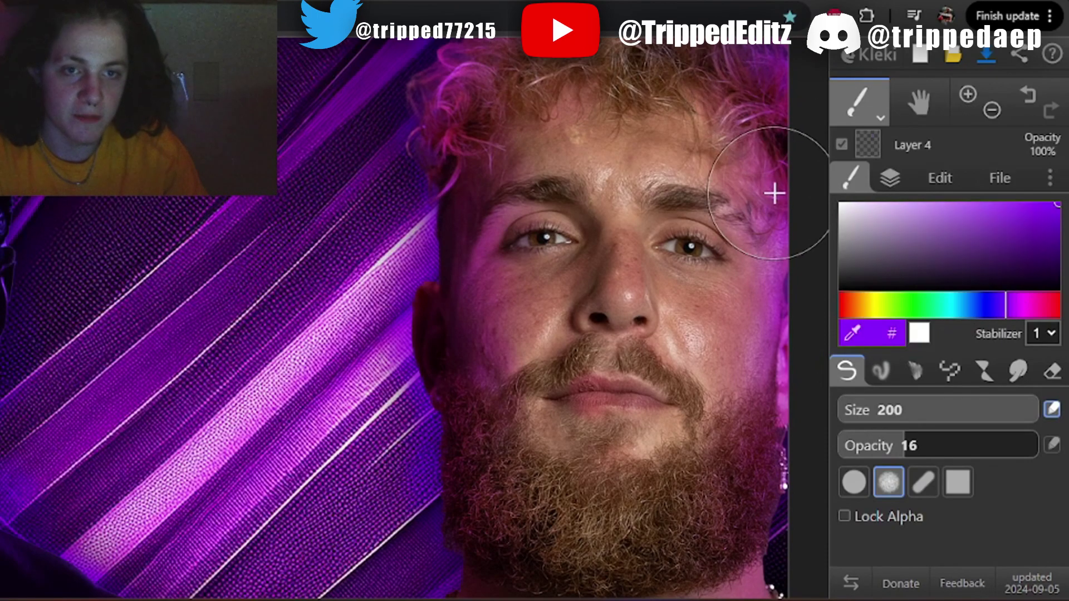
{"action": "scroll", "coordinate": [735, 553], "scroll_direction": "down", "scroll_amount": 3}
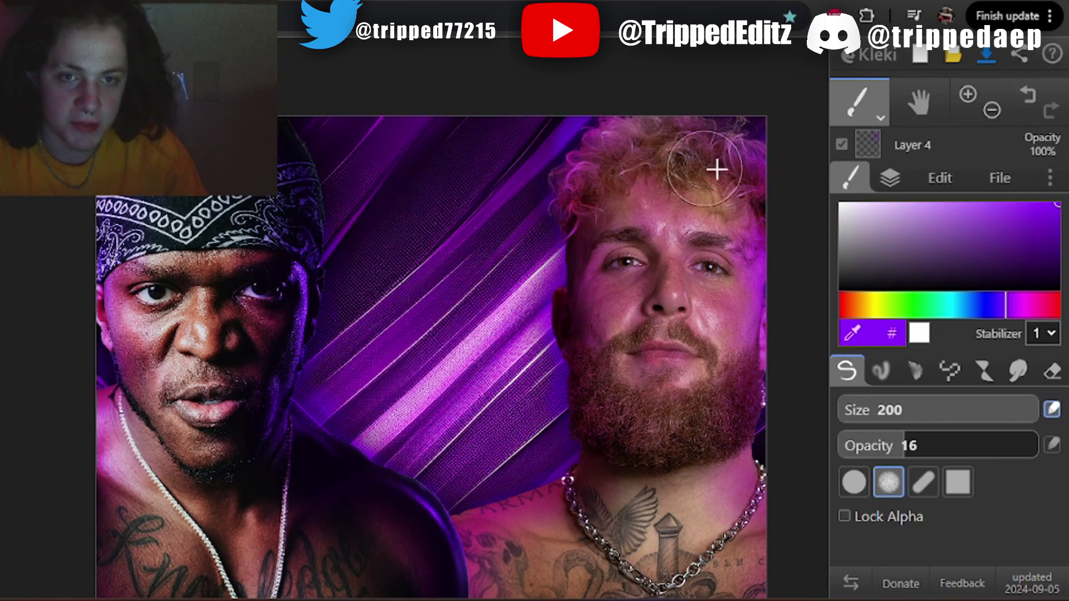
{"action": "scroll", "coordinate": [653, 442], "scroll_direction": "down", "scroll_amount": 1}
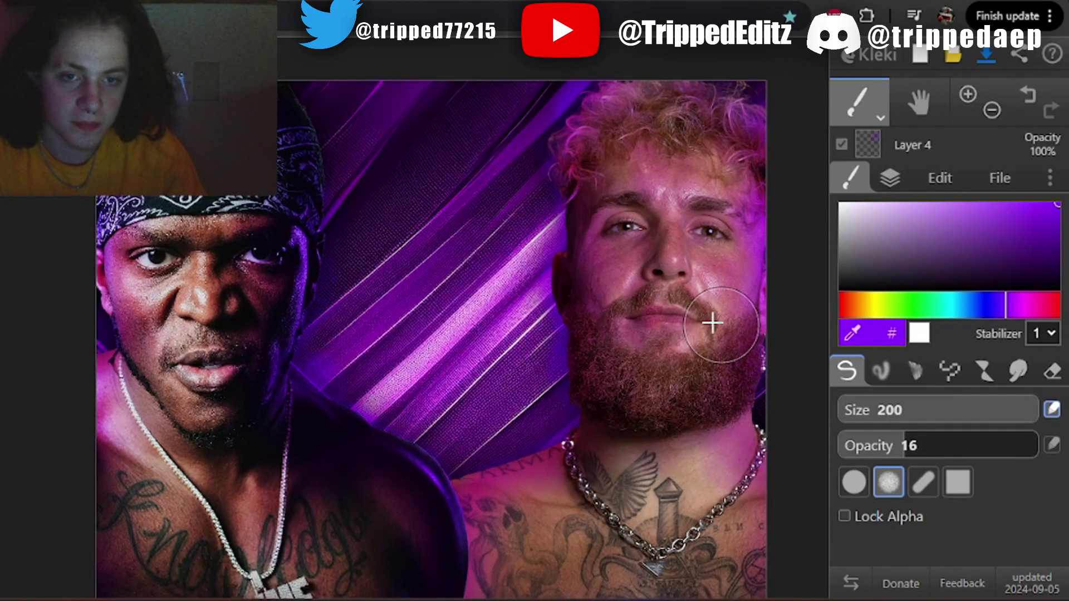
{"action": "scroll", "coordinate": [712, 322], "scroll_direction": "down", "scroll_amount": 3}
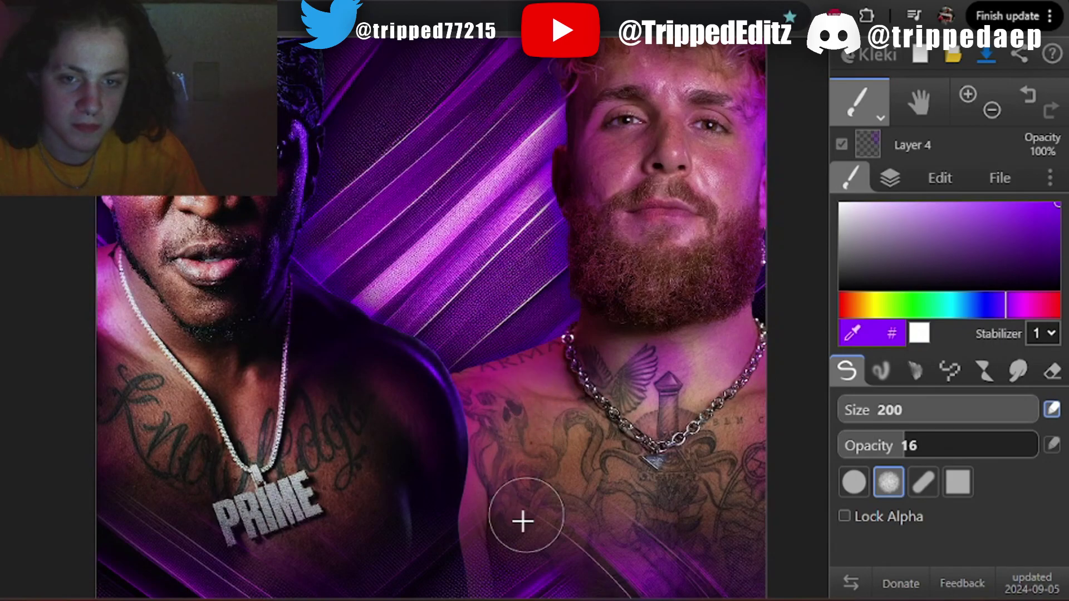
{"action": "mouse_move", "coordinate": [523, 522]}
{"action": "left_mouse_down"}
{"action": "mouse_move", "coordinate": [722, 458]}
{"action": "mouse_move", "coordinate": [600, 395]}
{"action": "mouse_move", "coordinate": [693, 406]}
{"action": "mouse_move", "coordinate": [614, 312]}
{"action": "mouse_move", "coordinate": [713, 211]}
{"action": "mouse_move", "coordinate": [676, 170]}
{"action": "mouse_move", "coordinate": [644, 83]}
{"action": "left_mouse_up"}
{"action": "scroll", "coordinate": [645, 83], "scroll_direction": "up", "scroll_amount": 3}
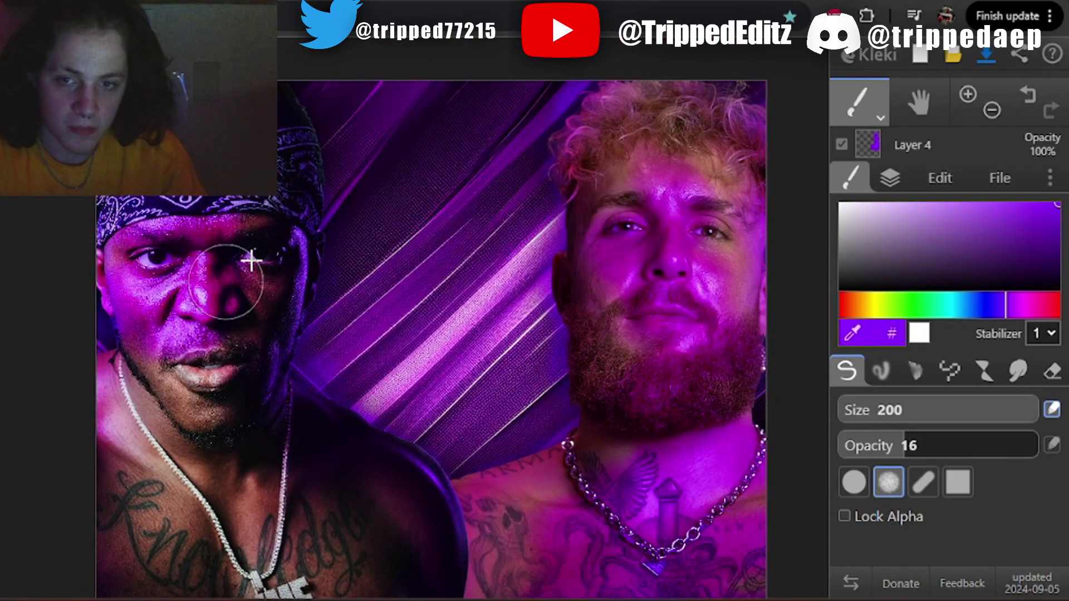
Paint the same blue-violet tint over KSI's face, shoulders, chest and pendant
{"action": "left_click_drag", "start_coordinate": [252, 260], "coordinate": [209, 418]}
{"action": "key", "text": "Down"}
{"action": "key", "text": "Down"}
{"action": "mouse_move", "coordinate": [132, 444]}
{"action": "left_mouse_down"}
{"action": "mouse_move", "coordinate": [234, 416]}
{"action": "mouse_move", "coordinate": [225, 501]}
{"action": "mouse_move", "coordinate": [358, 538]}
{"action": "left_mouse_up"}
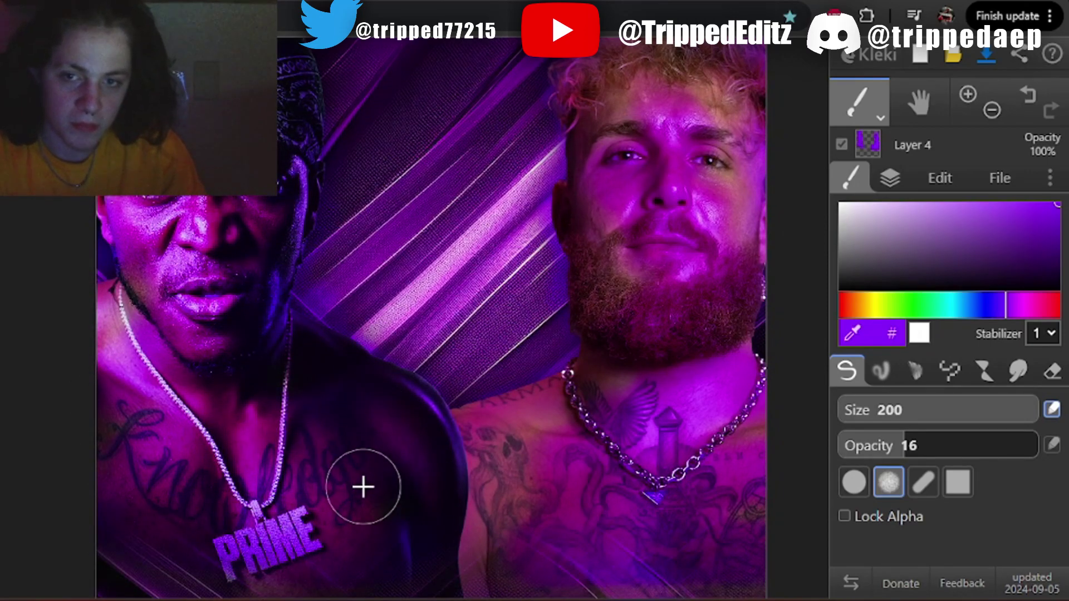
Fade the blue-violet tint over both fighters' faces and chests with the eraser at size 400 and opacity 19
{"action": "key", "text": "e"}
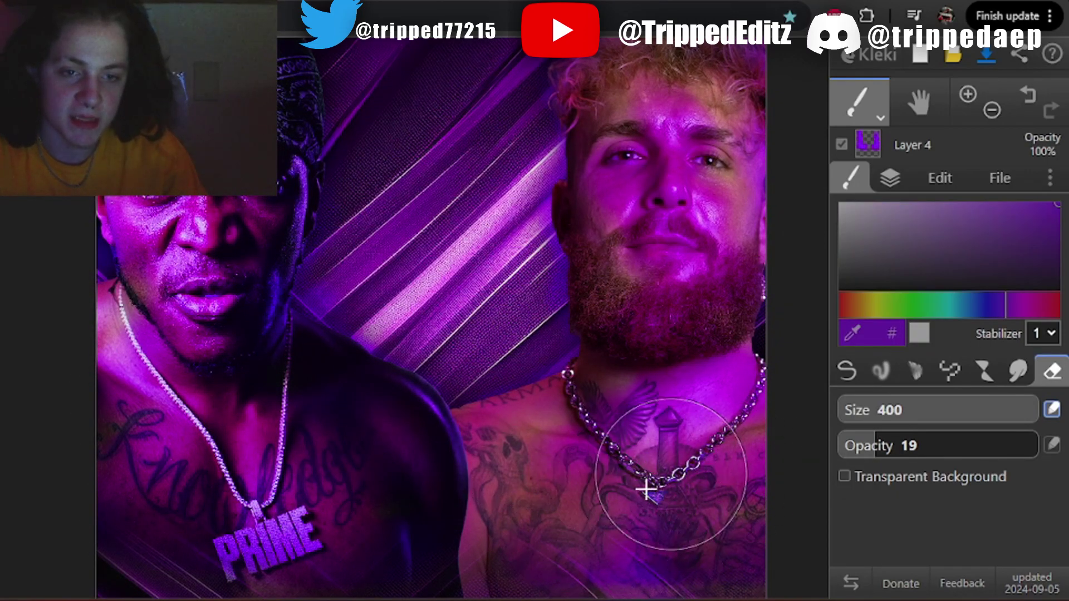
{"action": "mouse_move", "coordinate": [646, 490]}
{"action": "left_mouse_down"}
{"action": "mouse_move", "coordinate": [628, 487]}
{"action": "mouse_move", "coordinate": [678, 346]}
{"action": "mouse_move", "coordinate": [680, 289]}
{"action": "mouse_move", "coordinate": [658, 213]}
{"action": "mouse_move", "coordinate": [654, 101]}
{"action": "mouse_move", "coordinate": [628, 193]}
{"action": "left_mouse_up"}
{"action": "mouse_move", "coordinate": [229, 264]}
{"action": "left_mouse_down"}
{"action": "mouse_move", "coordinate": [198, 257]}
{"action": "mouse_move", "coordinate": [186, 134]}
{"action": "left_mouse_up"}
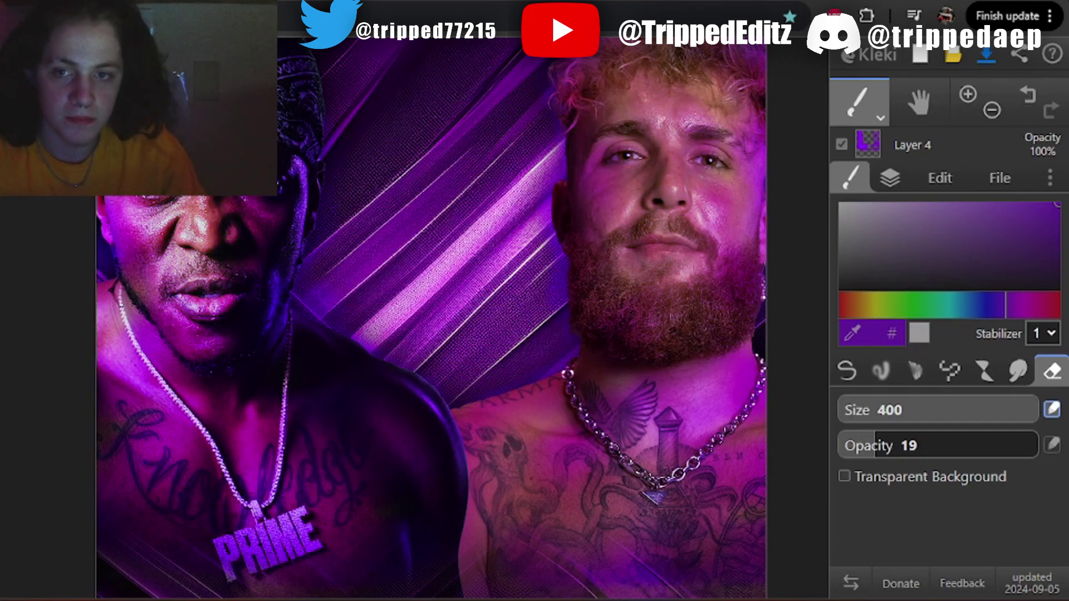
{"action": "mouse_move", "coordinate": [167, 245]}
{"action": "left_mouse_down"}
{"action": "mouse_move", "coordinate": [191, 410]}
{"action": "mouse_move", "coordinate": [267, 506]}
{"action": "mouse_move", "coordinate": [258, 448]}
{"action": "mouse_move", "coordinate": [94, 469]}
{"action": "left_mouse_up"}
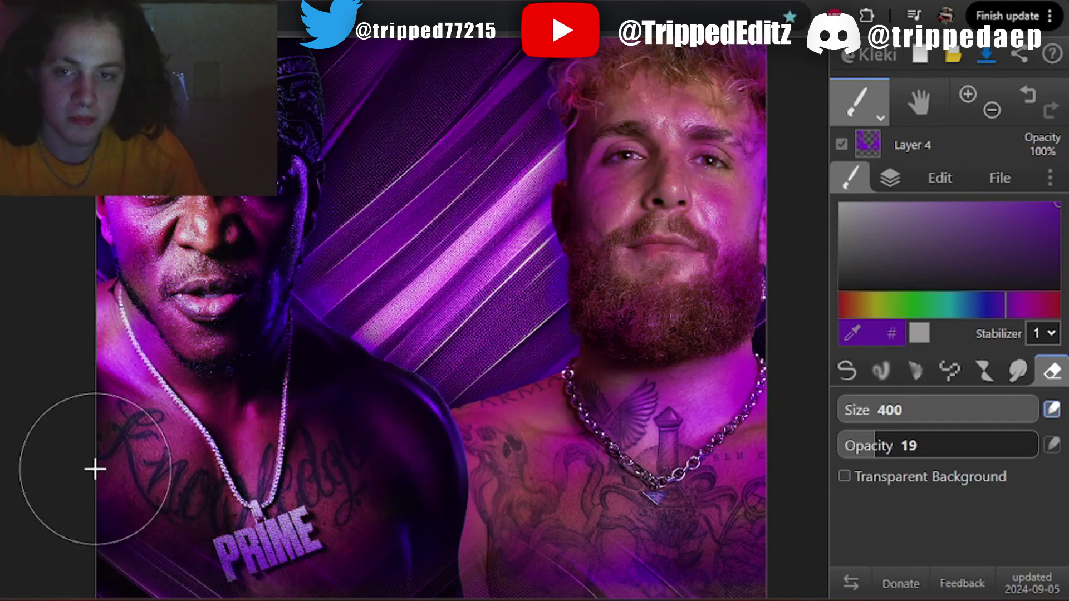
Hide both purple overlay layers and show them again to compare the poster with and without the lighting
{"action": "scroll", "coordinate": [301, 298], "scroll_direction": "down", "scroll_amount": 2}
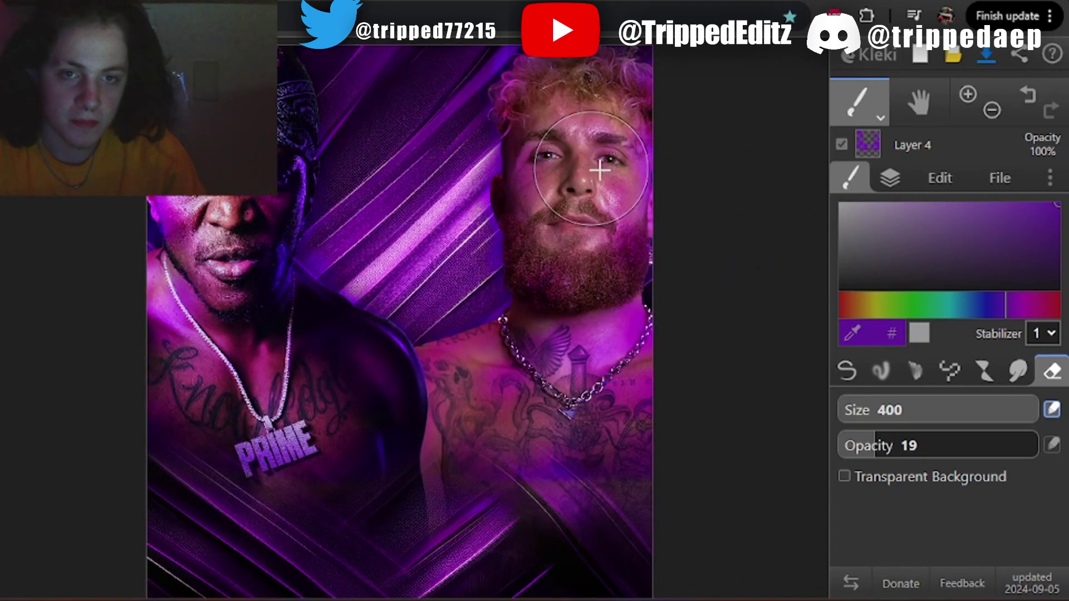
{"action": "left_click", "coordinate": [890, 177]}
{"action": "left_click", "coordinate": [843, 289]}
{"action": "left_click", "coordinate": [843, 319]}
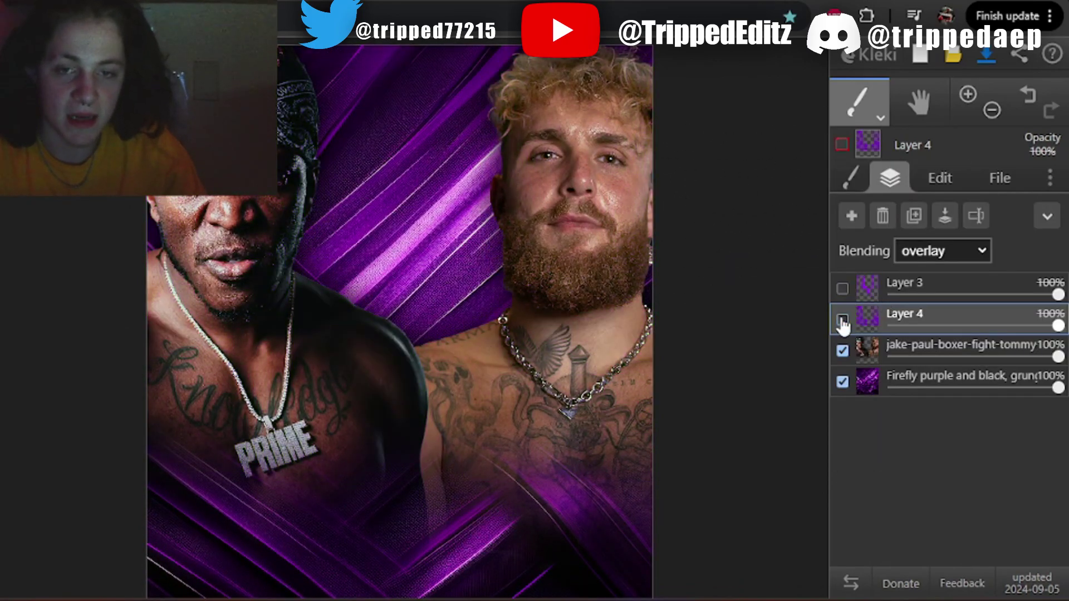
{"action": "left_click", "coordinate": [842, 320]}
{"action": "left_click", "coordinate": [842, 288]}
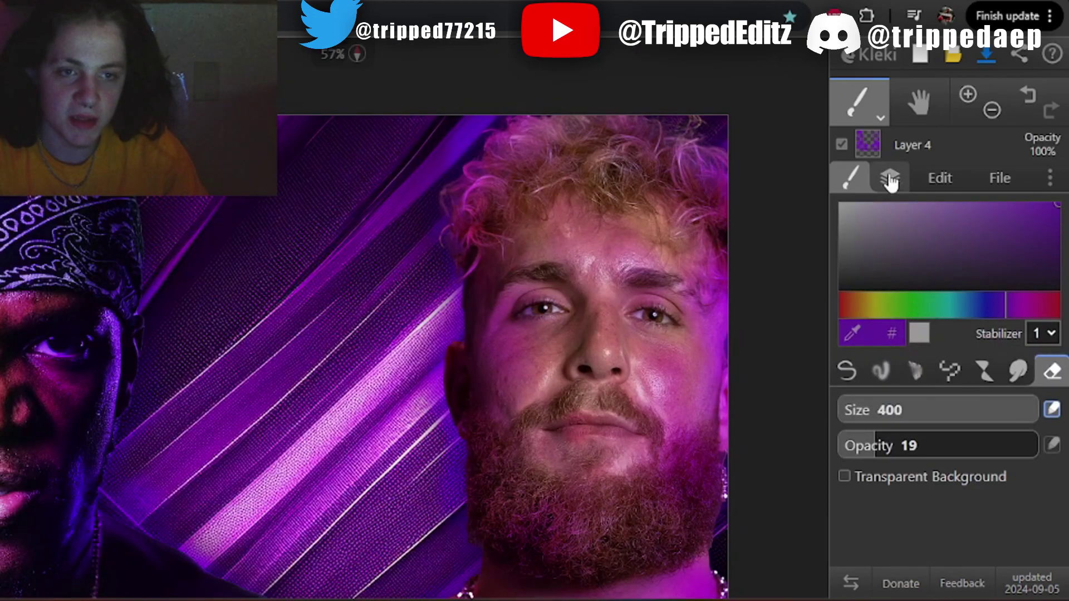
Select Layer 3, set the eraser size to 138 and check its light around Jake Paul's hair, face and beard
{"action": "left_click", "coordinate": [891, 181]}
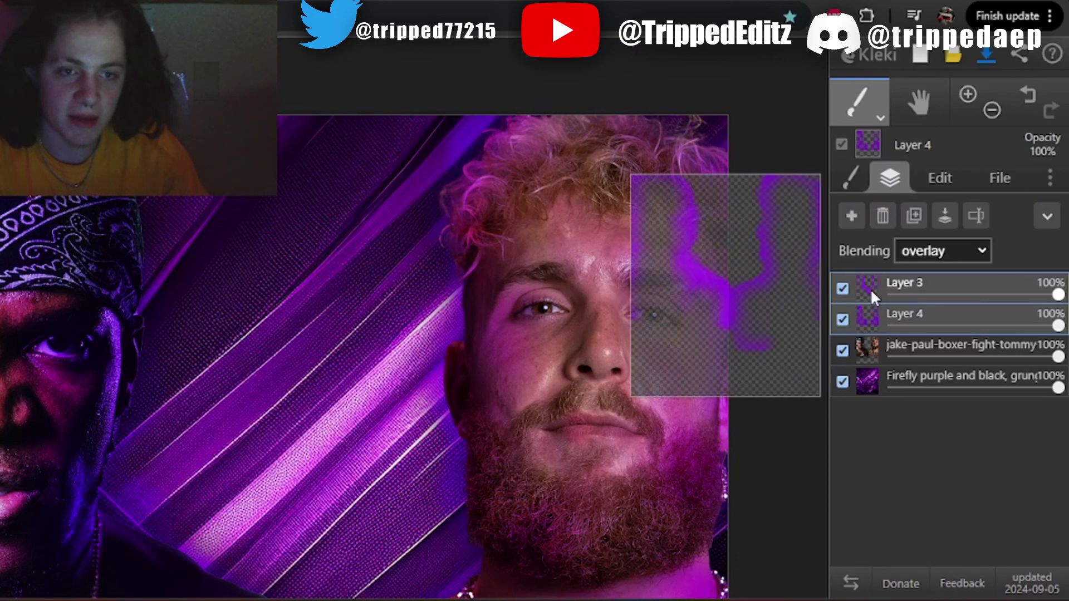
{"action": "left_click", "coordinate": [871, 289]}
{"action": "left_click", "coordinate": [850, 178]}
{"action": "left_click", "coordinate": [957, 411]}
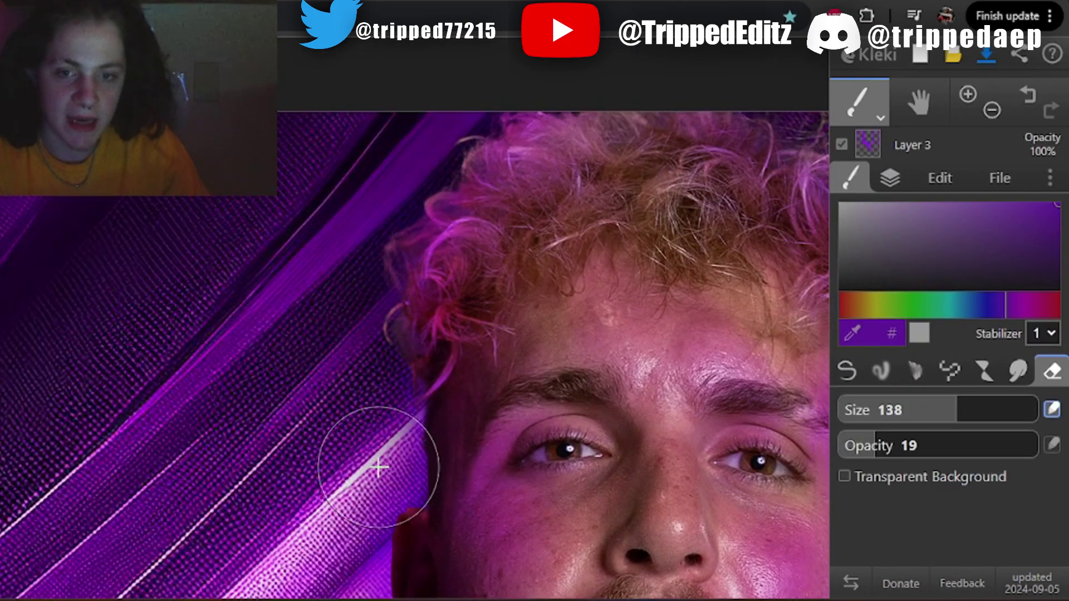
{"action": "scroll", "coordinate": [376, 465], "scroll_direction": "down", "scroll_amount": 3}
{"action": "key", "text": "Down"}
{"action": "key", "text": "Down"}
{"action": "key", "text": "Down"}
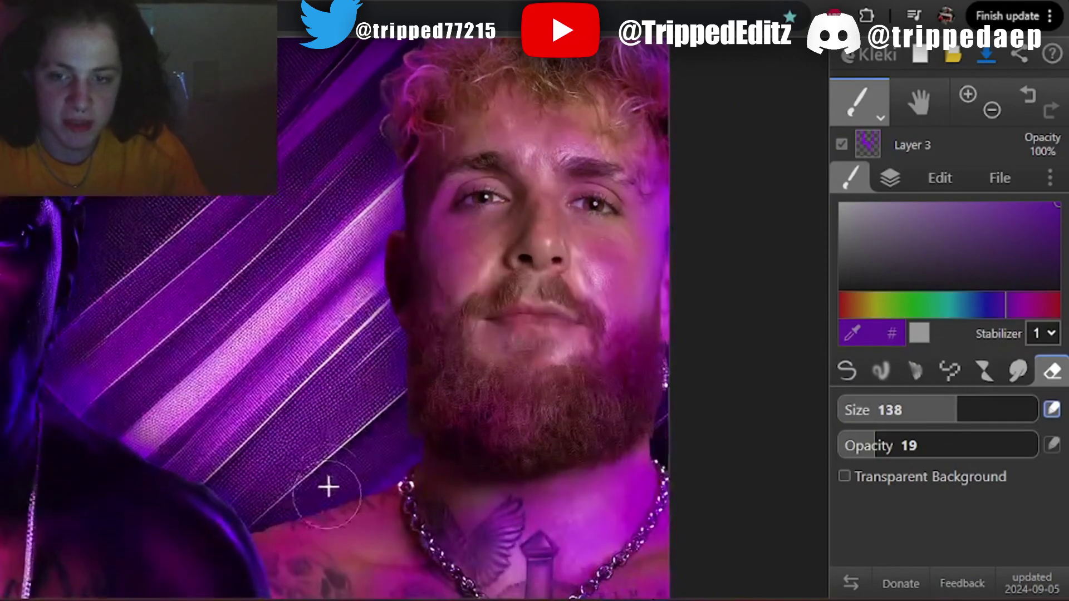
{"action": "key", "text": "Up"}
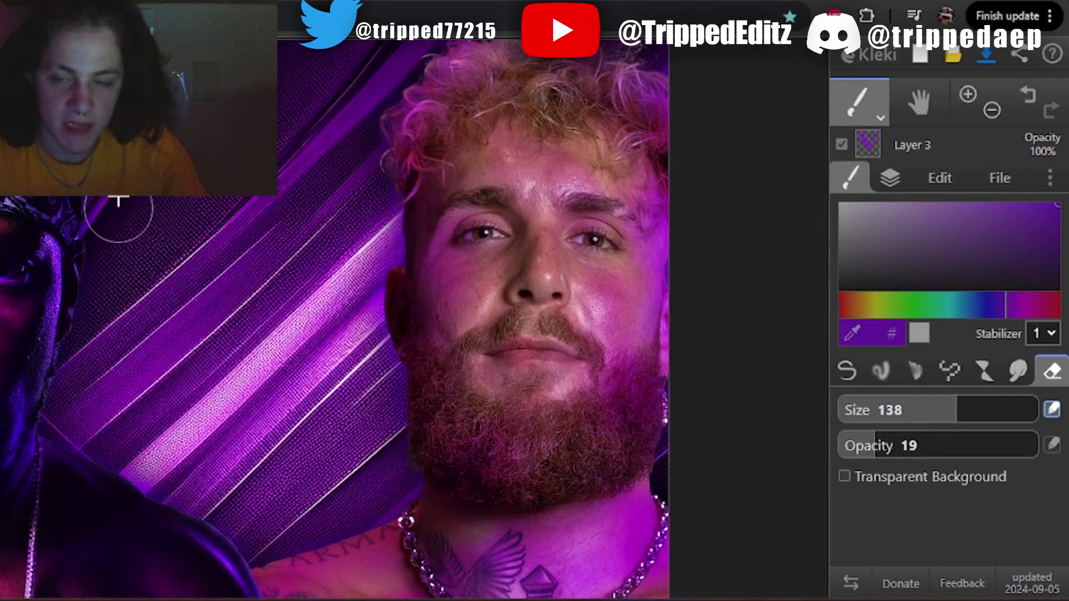
{"action": "scroll", "coordinate": [379, 187], "scroll_direction": "down", "scroll_amount": 3}
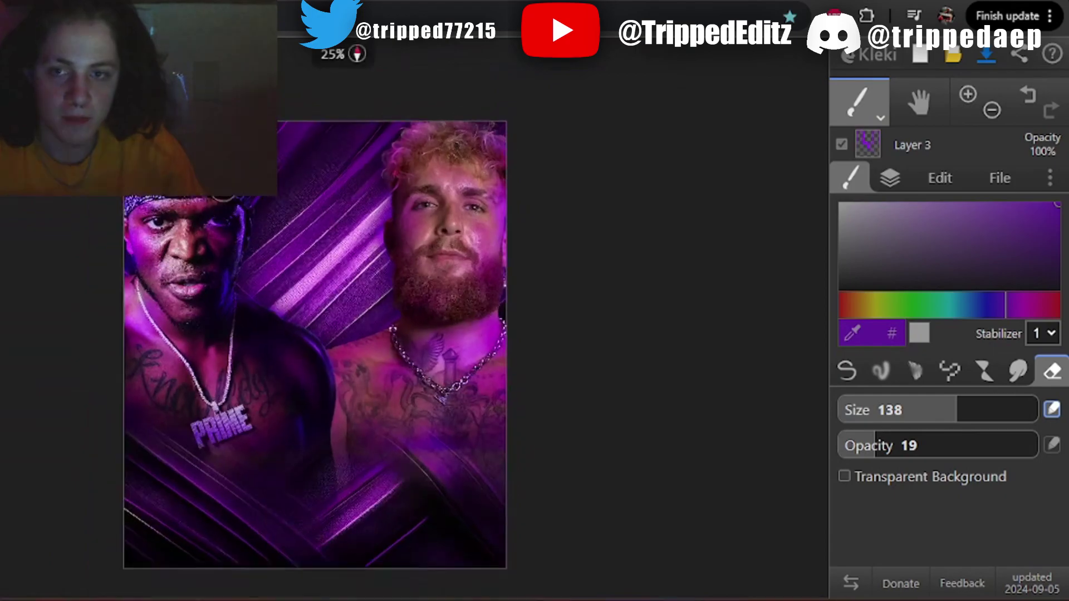
Set the eraser size to 400, examine the light on KSI's face, and reduce the size to 32
{"action": "scroll", "coordinate": [660, 181], "scroll_direction": "up", "scroll_amount": 1}
{"action": "left_click_drag", "start_coordinate": [969, 411], "coordinate": [1041, 411]}
{"action": "key", "text": "Left"}
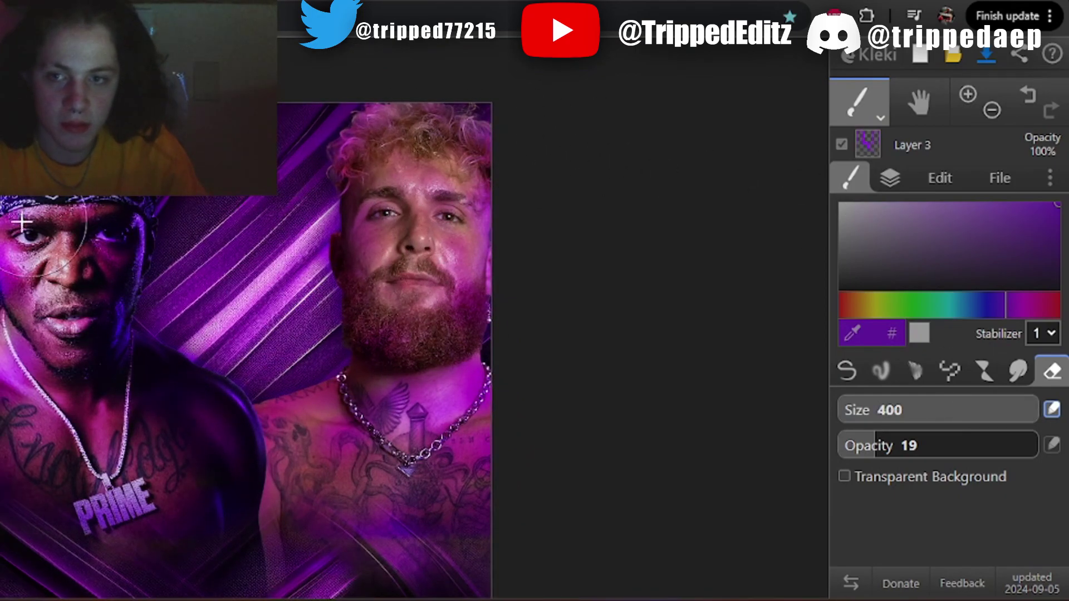
{"action": "key", "text": "Down"}
{"action": "key", "text": "Left"}
{"action": "key", "text": "Down"}
{"action": "scroll", "coordinate": [159, 279], "scroll_direction": "up", "scroll_amount": 3}
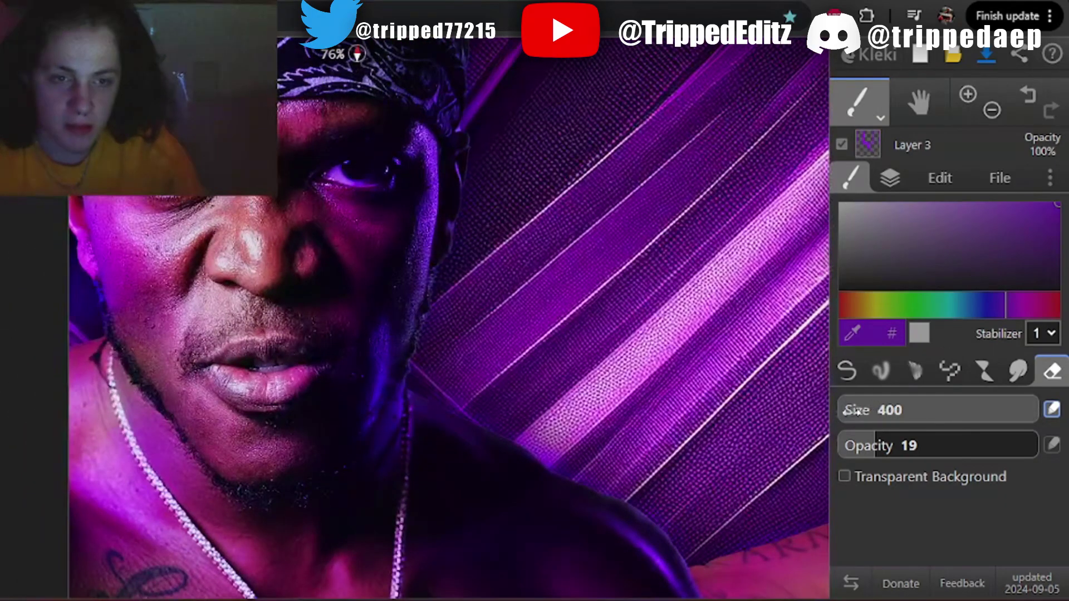
{"action": "left_click", "coordinate": [895, 411]}
{"action": "scroll", "coordinate": [58, 334], "scroll_direction": "up", "scroll_amount": 2}
{"action": "scroll", "coordinate": [43, 249], "scroll_direction": "down", "scroll_amount": 4}
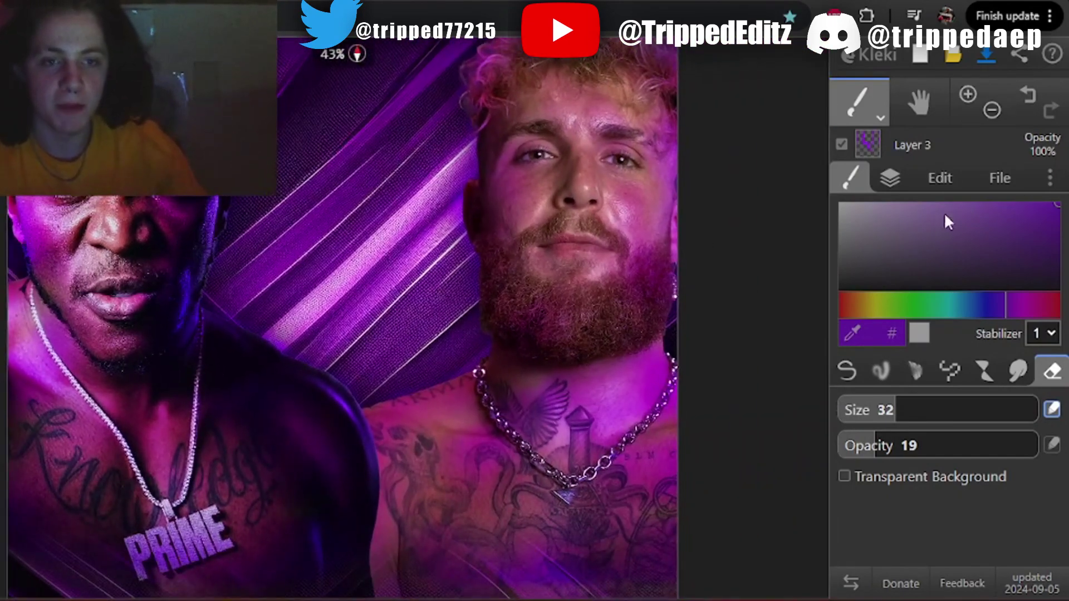
Add a new layer with overlay blending and move it directly above the fighters' layer
{"action": "left_click", "coordinate": [891, 178]}
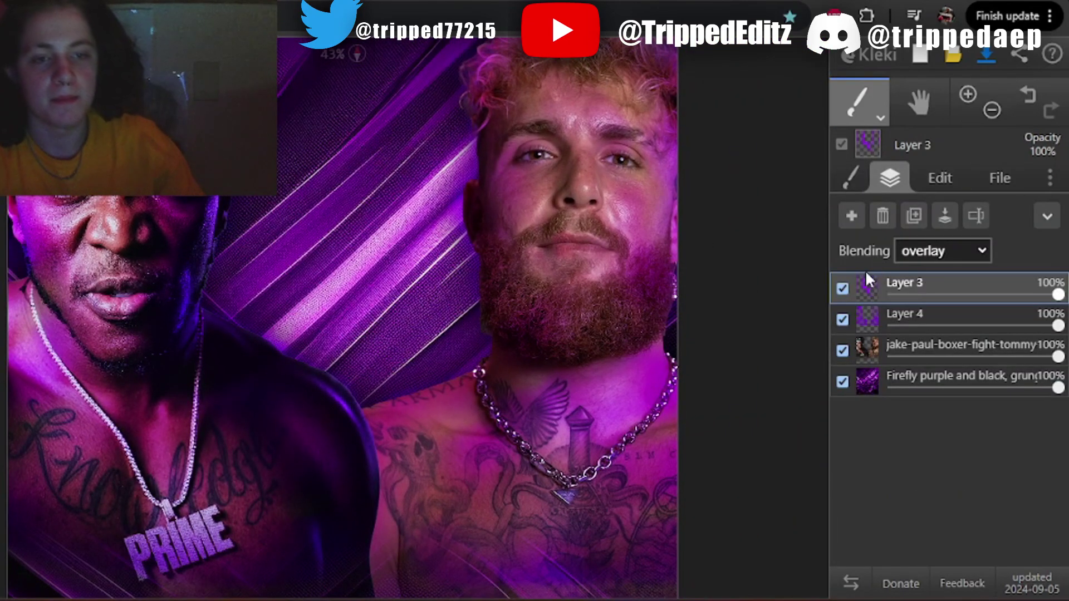
{"action": "left_click", "coordinate": [851, 216]}
{"action": "left_click", "coordinate": [919, 252]}
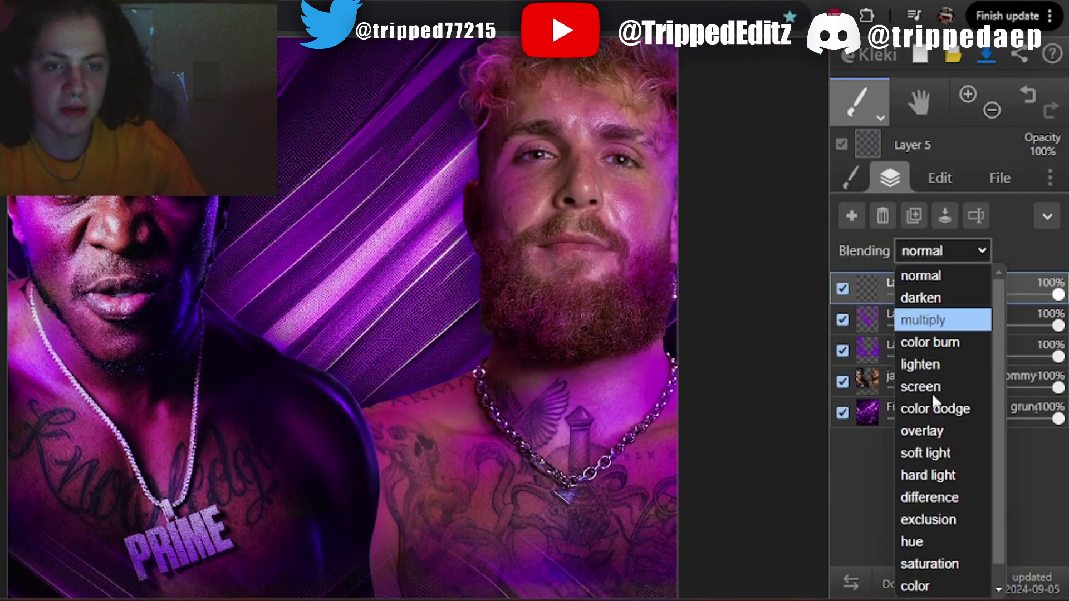
{"action": "left_click", "coordinate": [925, 431]}
{"action": "left_click_drag", "start_coordinate": [910, 288], "coordinate": [913, 351]}
Switch to a black soft brush at size 200 and opacity 16 and shade Jake Paul's face, beard, hair and chest
{"action": "left_click", "coordinate": [851, 179]}
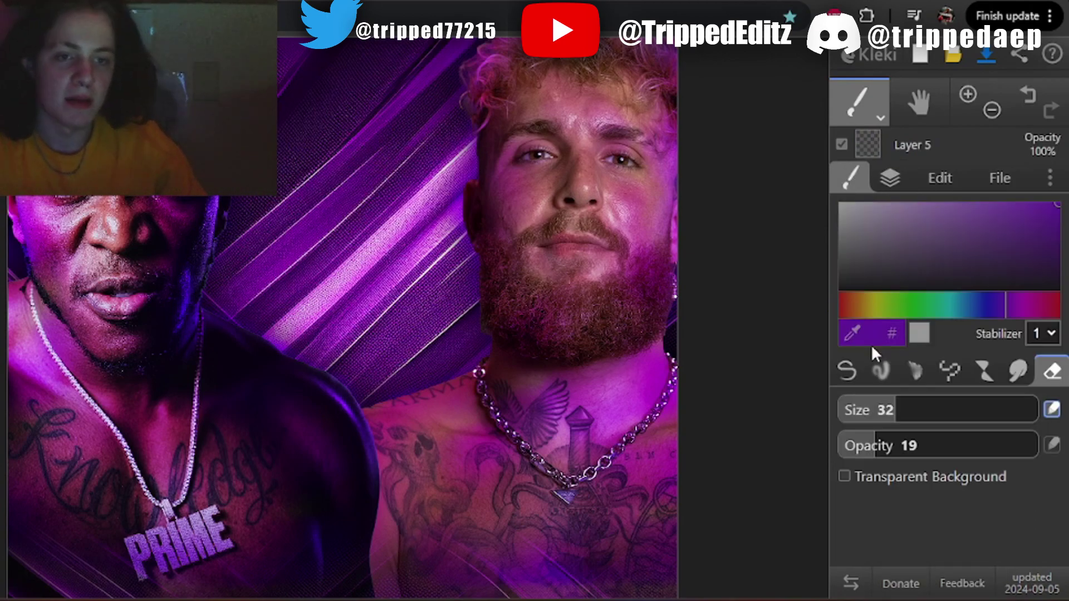
{"action": "left_click", "coordinate": [840, 288]}
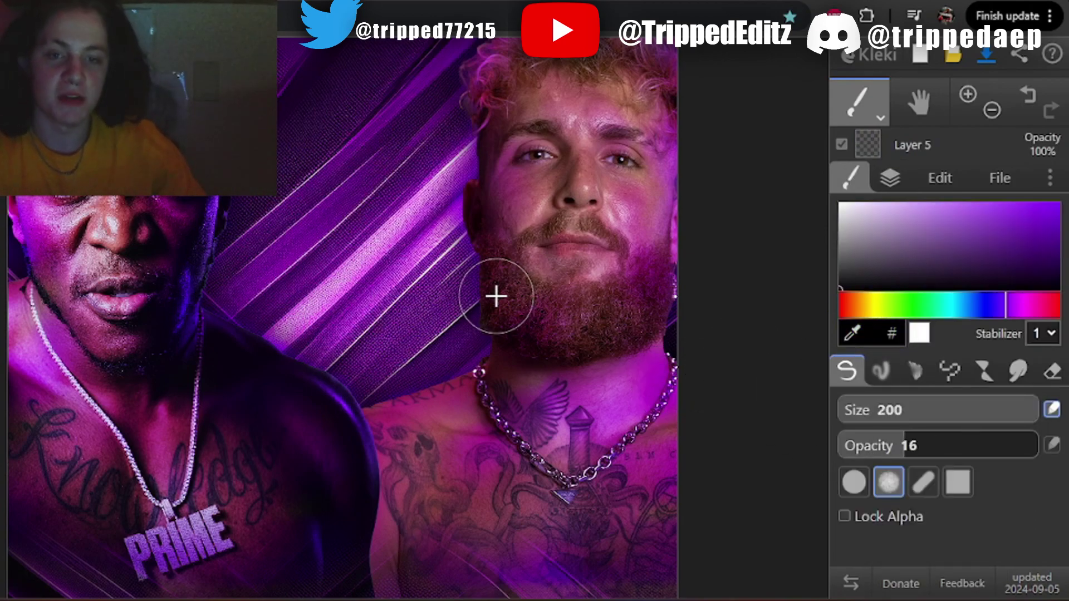
{"action": "scroll", "coordinate": [496, 296], "scroll_direction": "up", "scroll_amount": 2}
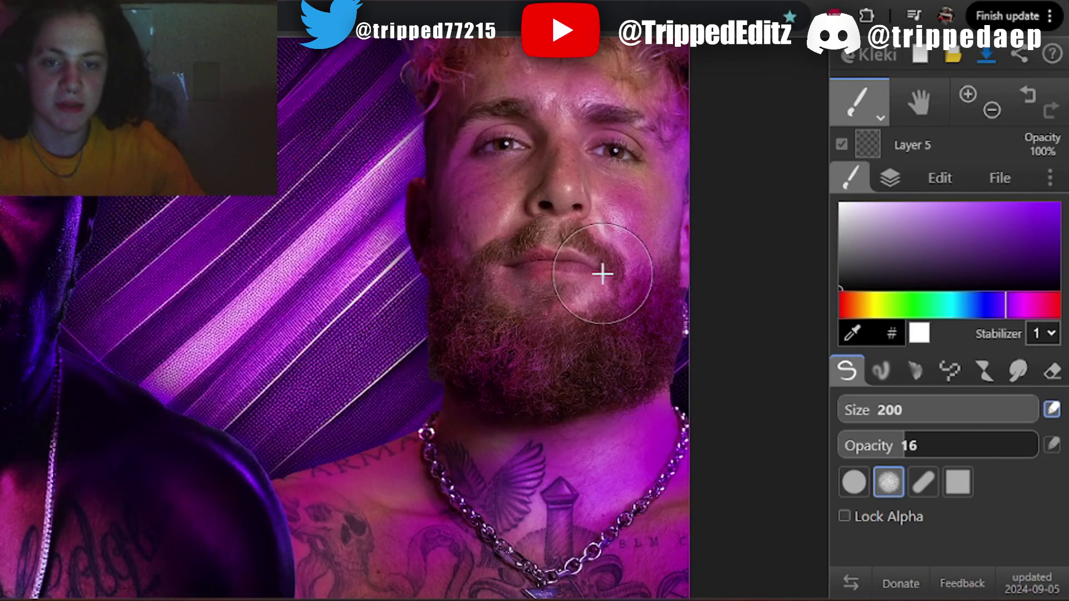
{"action": "key", "text": "Up"}
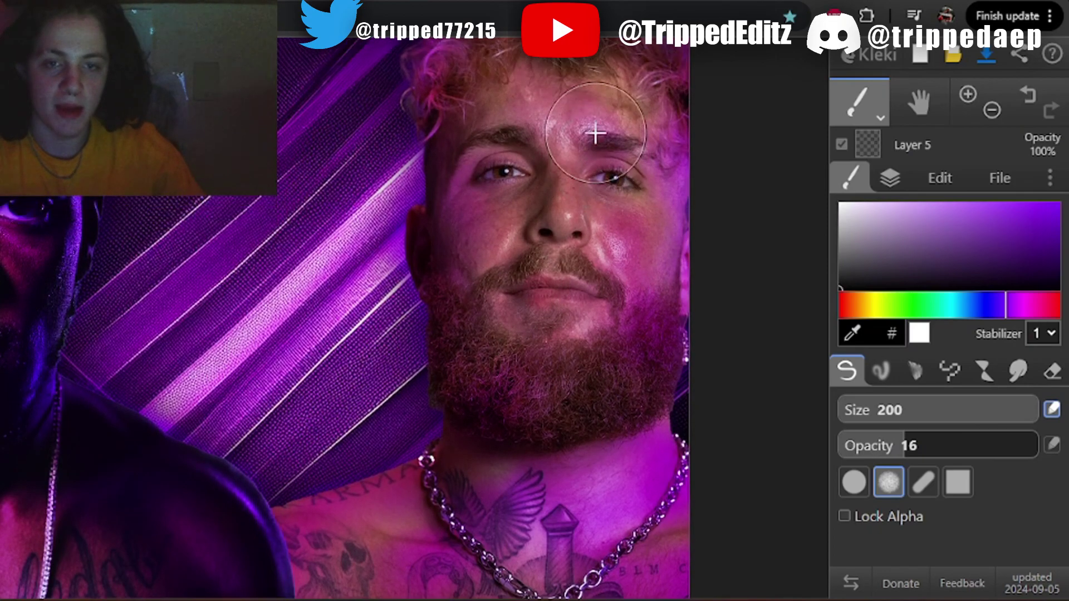
{"action": "scroll", "coordinate": [595, 133], "scroll_direction": "up", "scroll_amount": 2}
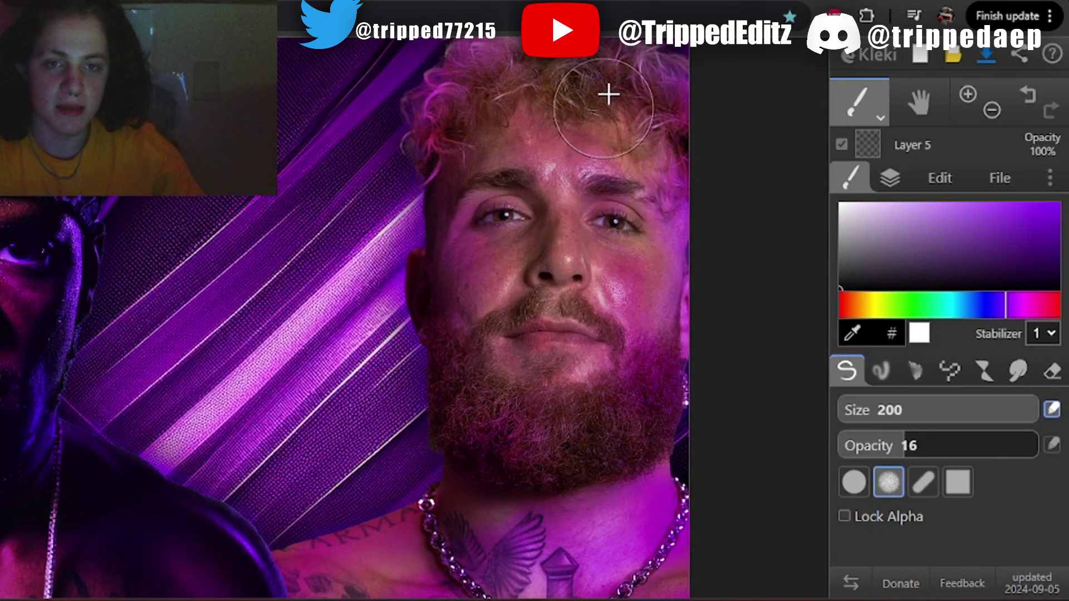
{"action": "scroll", "coordinate": [609, 91], "scroll_direction": "down", "scroll_amount": 3}
{"action": "scroll", "coordinate": [349, 517], "scroll_direction": "down", "scroll_amount": 6}
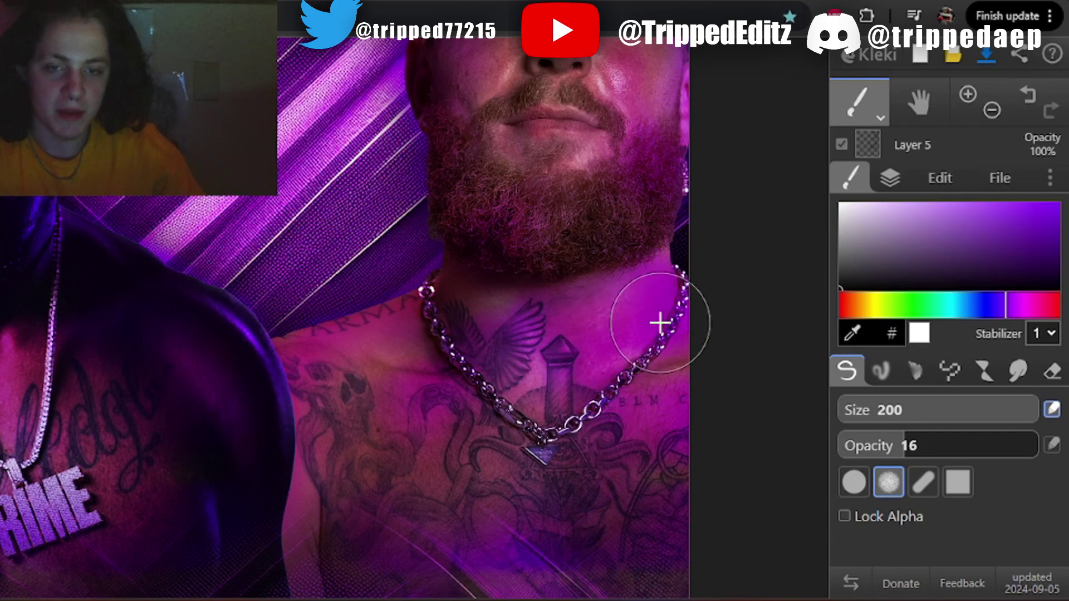
{"action": "scroll", "coordinate": [641, 318], "scroll_direction": "down", "scroll_amount": 2}
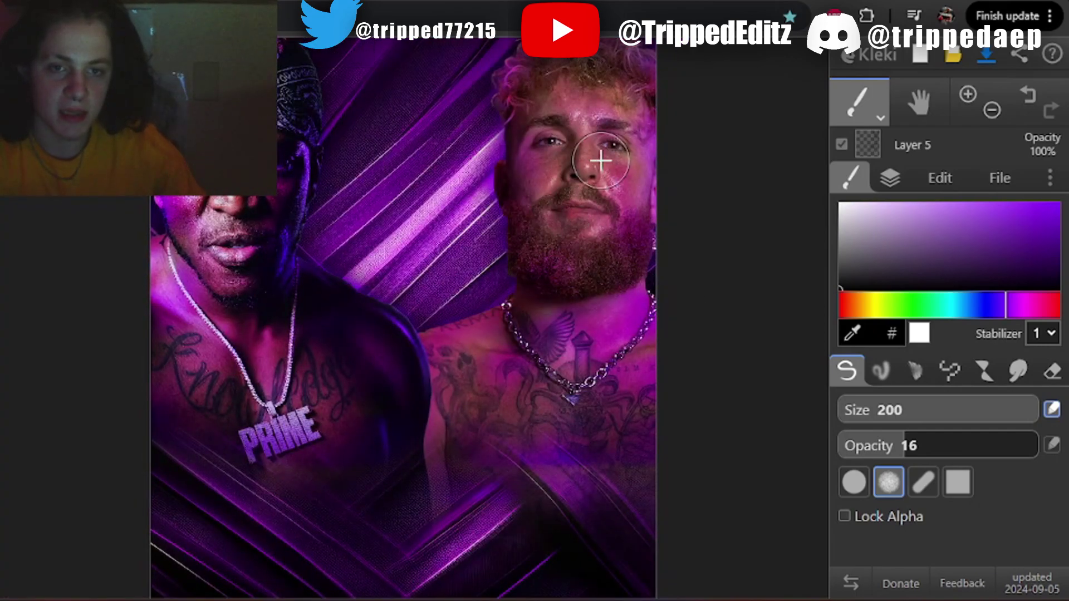
Continue the black overlay shading over KSI's face, neck and shoulder and review the whole poster
{"action": "scroll", "coordinate": [215, 241], "scroll_direction": "up", "scroll_amount": 2}
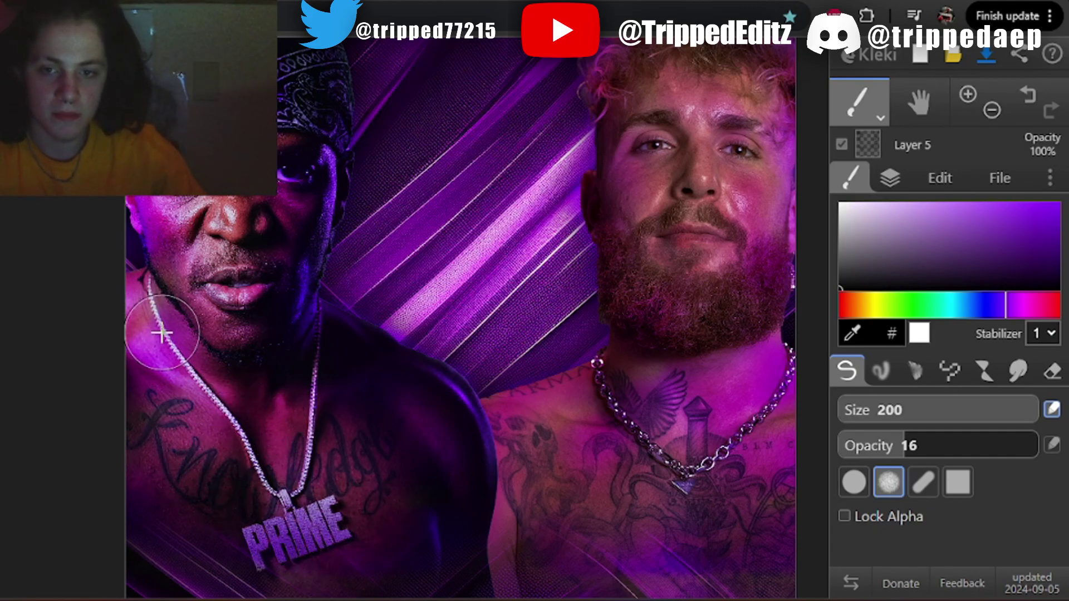
{"action": "scroll", "coordinate": [513, 268], "scroll_direction": "down", "scroll_amount": 3}
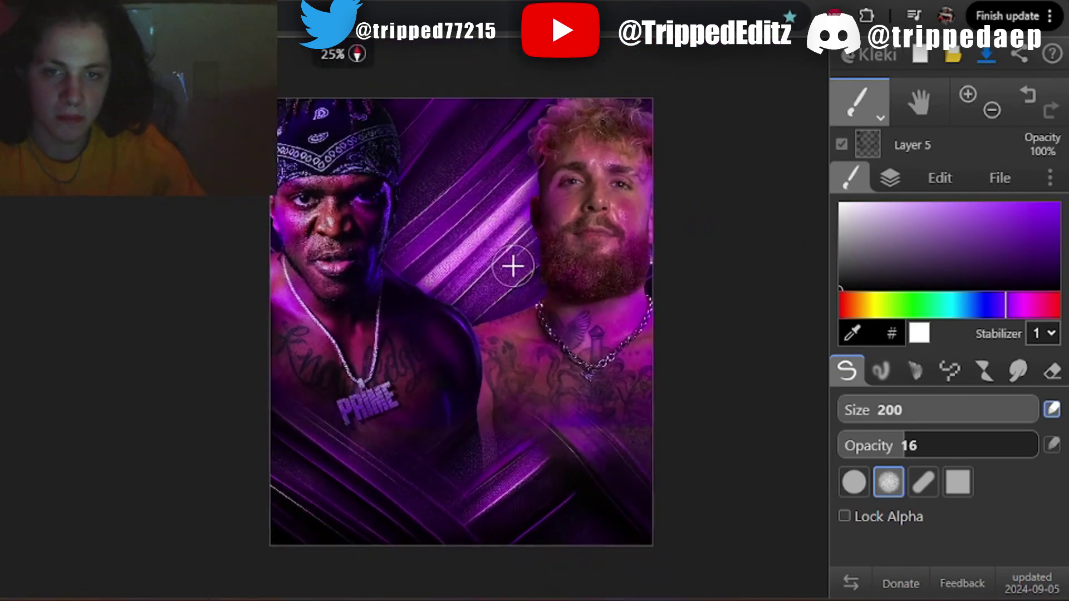
{"action": "scroll", "coordinate": [513, 268], "scroll_direction": "up", "scroll_amount": 2}
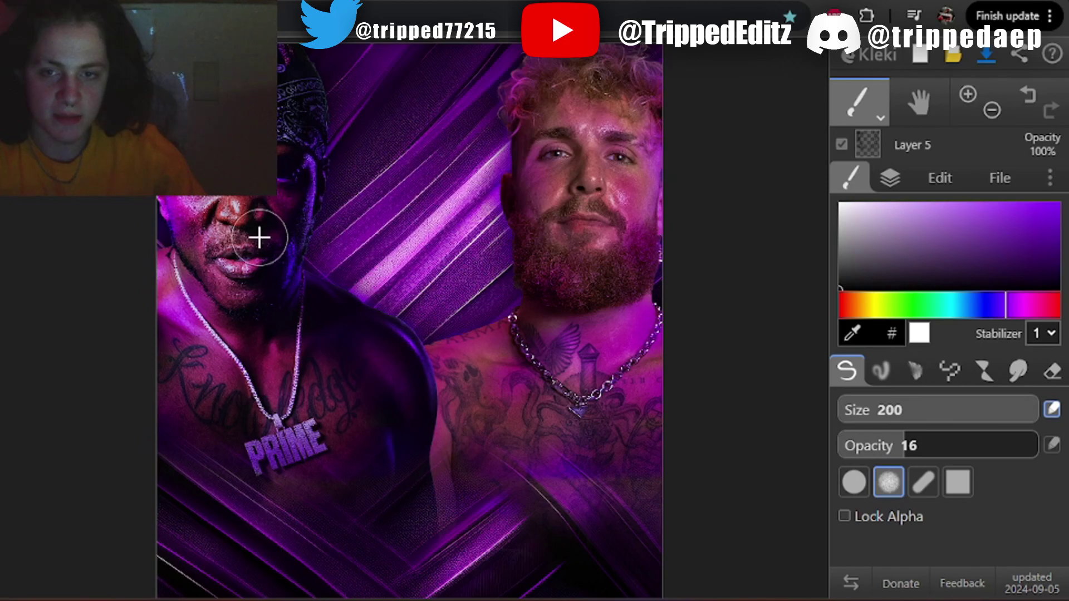
Toggle the black shading layer's visibility off and on to compare the poster with and without it
{"action": "left_click", "coordinate": [890, 177]}
{"action": "left_click", "coordinate": [842, 350]}
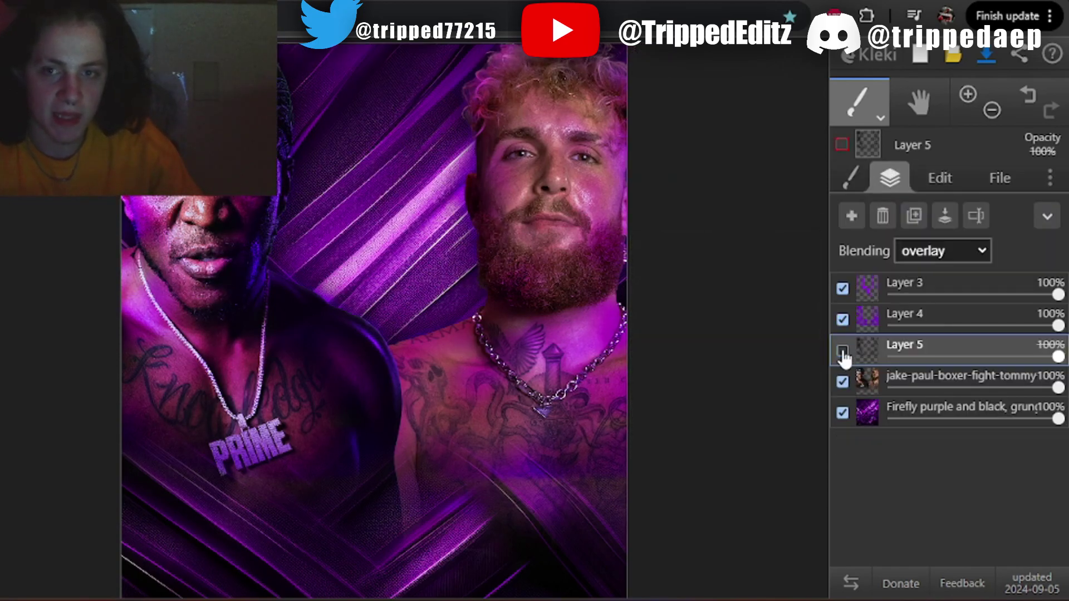
{"action": "left_click", "coordinate": [842, 352]}
{"action": "left_click", "coordinate": [842, 352]}
{"action": "left_click", "coordinate": [842, 352]}
Hide the three overlay layers, shift the fighters layer's hue to -7 with Hue/Saturation, and show the overlays again
{"action": "left_click", "coordinate": [864, 380]}
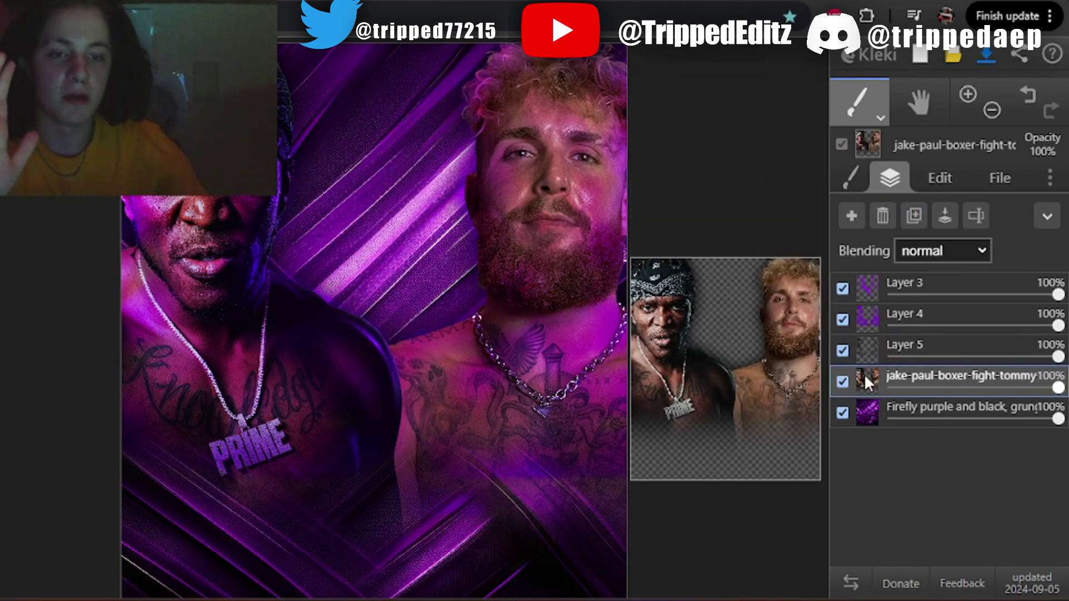
{"action": "left_click", "coordinate": [842, 351]}
{"action": "left_click", "coordinate": [843, 320]}
{"action": "left_click", "coordinate": [842, 288]}
{"action": "left_click", "coordinate": [953, 181]}
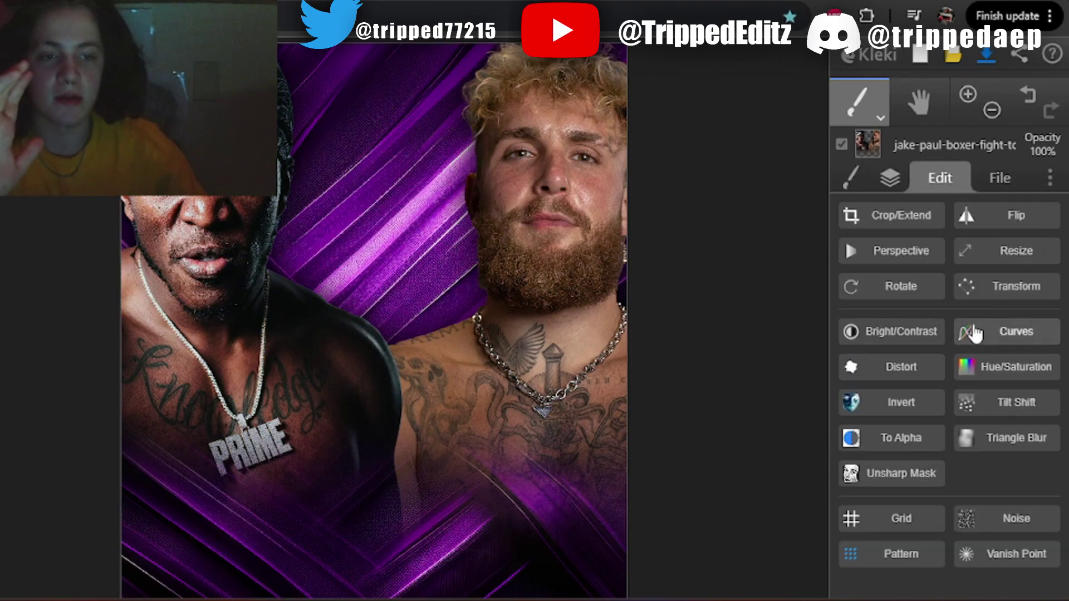
{"action": "left_click", "coordinate": [993, 363]}
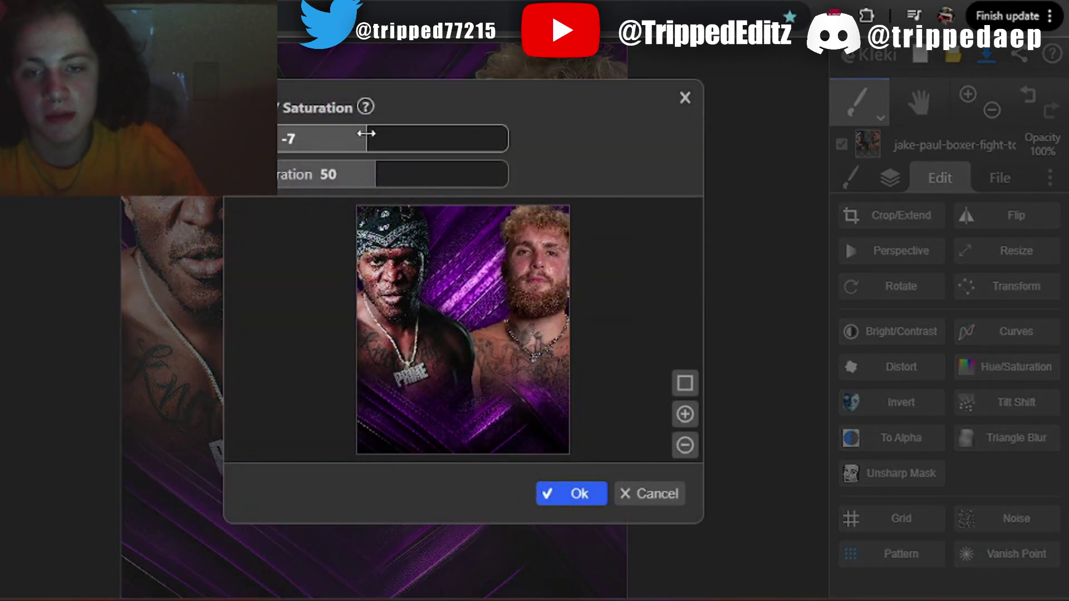
{"action": "left_click", "coordinate": [561, 491]}
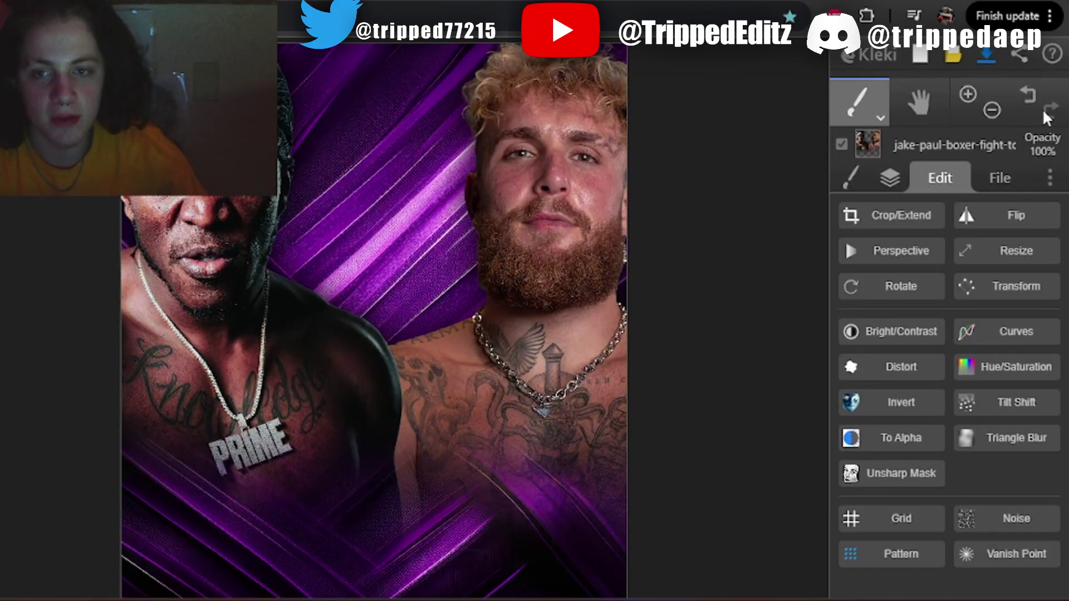
{"action": "left_click", "coordinate": [886, 180]}
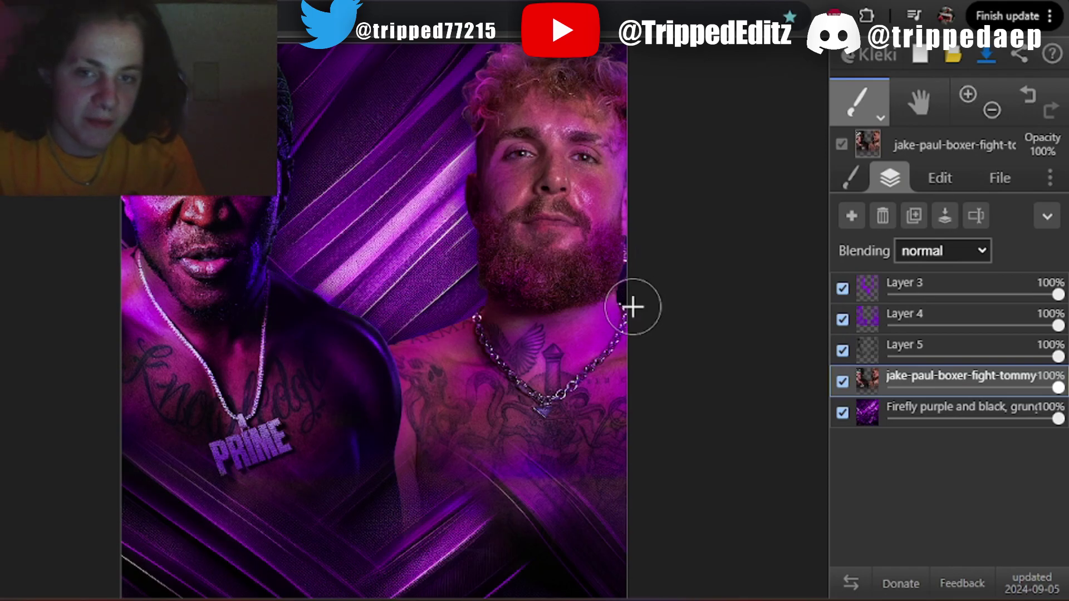
Erase some of Layer 4's purple overlay over Jake Paul's face with the Eraser at size 400 and opacity 19
{"action": "left_click", "coordinate": [866, 314]}
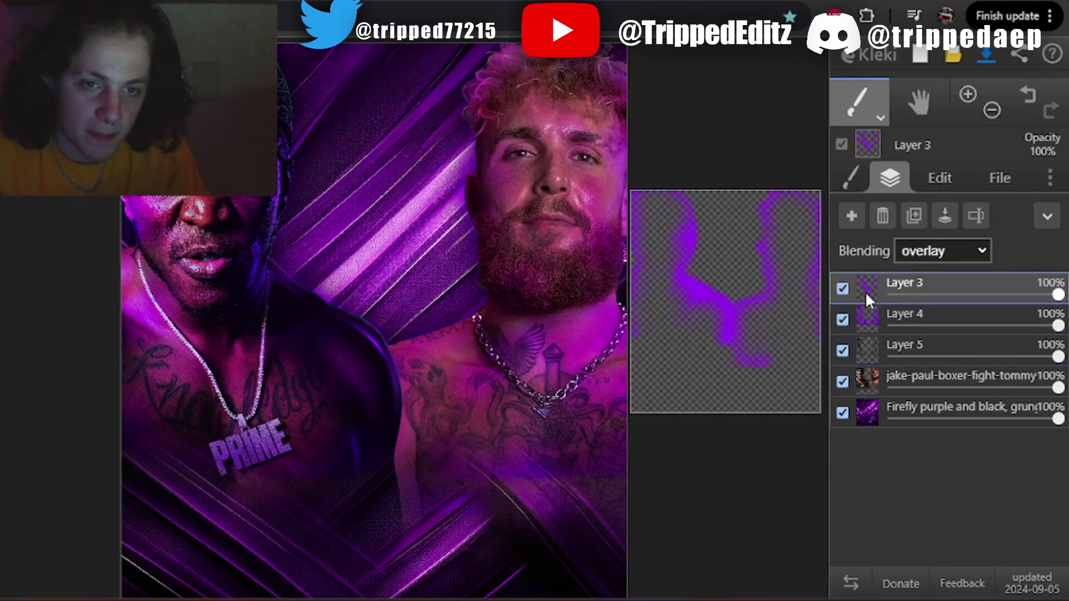
{"action": "left_click", "coordinate": [850, 178]}
{"action": "left_click", "coordinate": [1052, 370]}
{"action": "left_click_drag", "start_coordinate": [1027, 406], "coordinate": [1047, 410]}
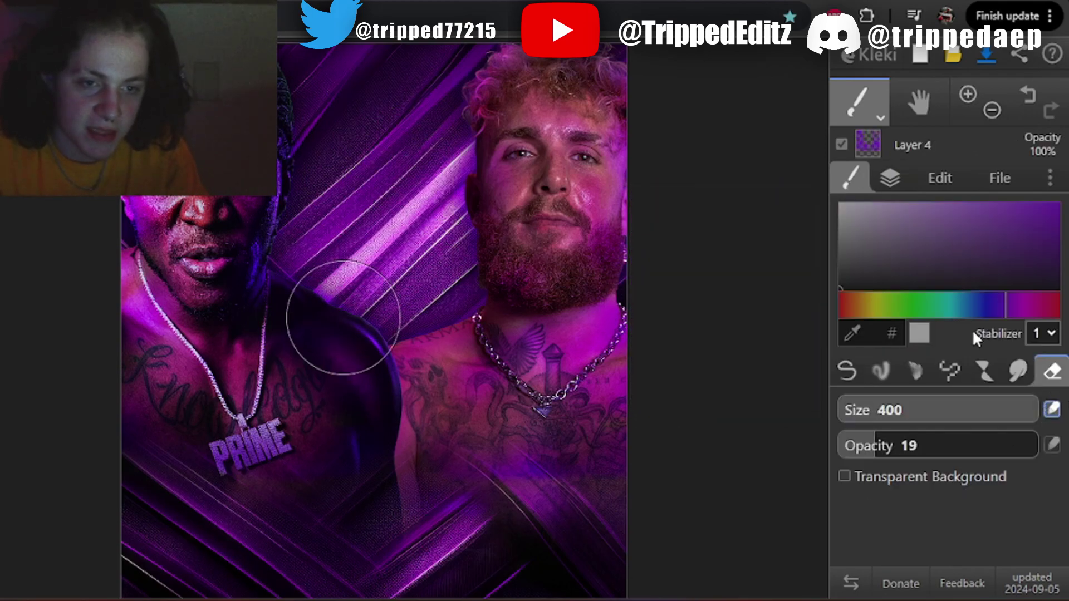
{"action": "mouse_move", "coordinate": [527, 245]}
{"action": "left_mouse_down"}
{"action": "mouse_move", "coordinate": [518, 175]}
{"action": "mouse_move", "coordinate": [531, 165]}
{"action": "mouse_move", "coordinate": [494, 187]}
{"action": "mouse_move", "coordinate": [547, 124]}
{"action": "mouse_move", "coordinate": [557, 234]}
{"action": "left_mouse_up"}
Add a new layer above Layer 3 and set its blending mode to overlay
{"action": "left_click", "coordinate": [890, 178]}
{"action": "left_click", "coordinate": [905, 296]}
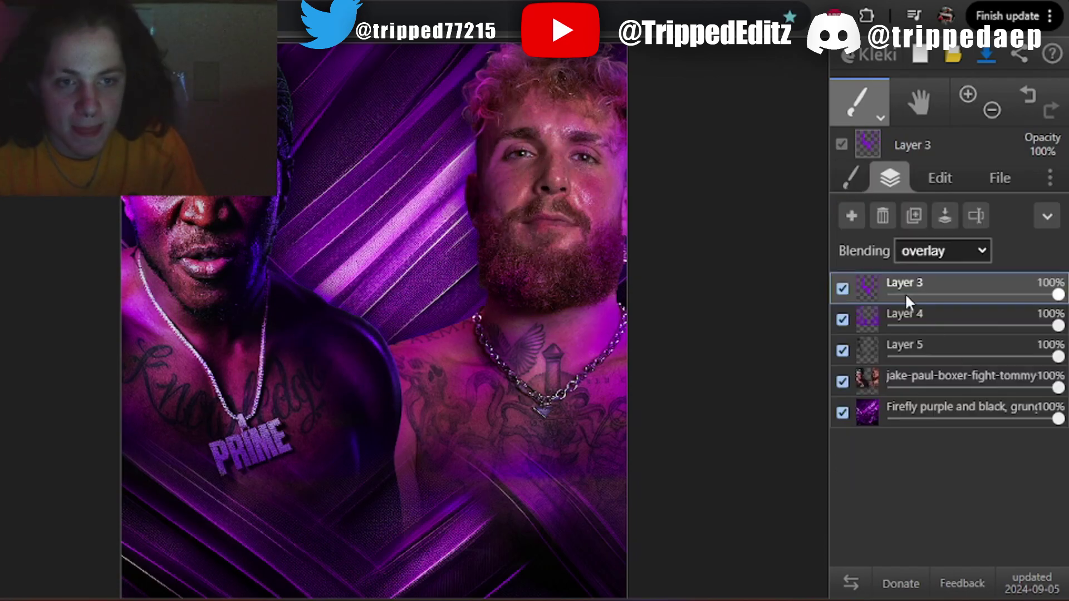
{"action": "left_click", "coordinate": [852, 216]}
{"action": "left_click", "coordinate": [941, 251]}
{"action": "left_click", "coordinate": [950, 429]}
Paint white highlights on both fighters with a soft brush at size 200 and opacity 16, softening them with the Eraser
{"action": "left_click", "coordinate": [850, 178]}
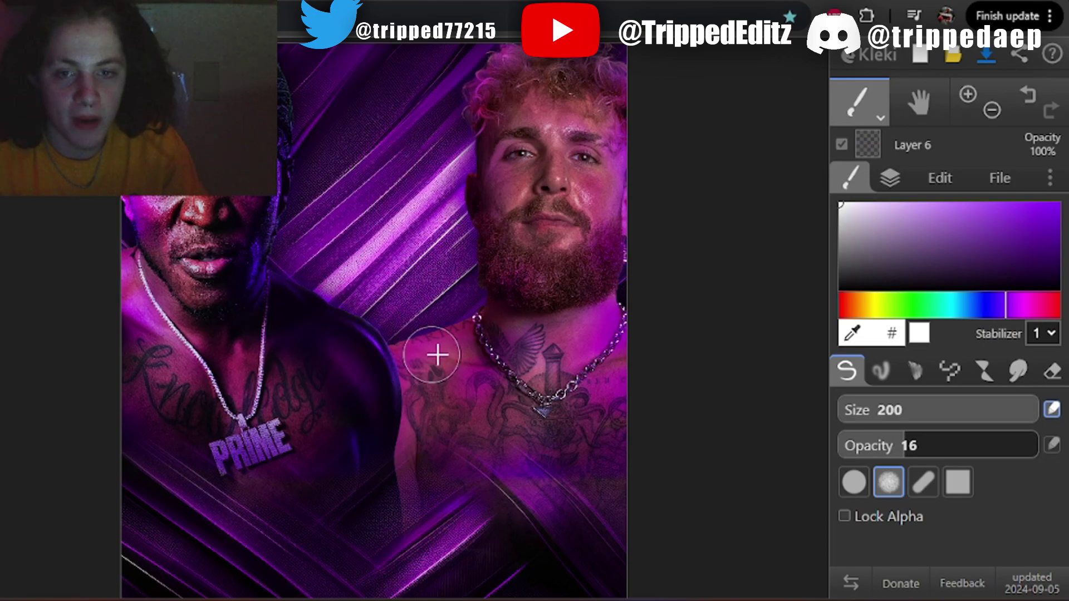
{"action": "left_click_drag", "start_coordinate": [489, 151], "coordinate": [504, 78]}
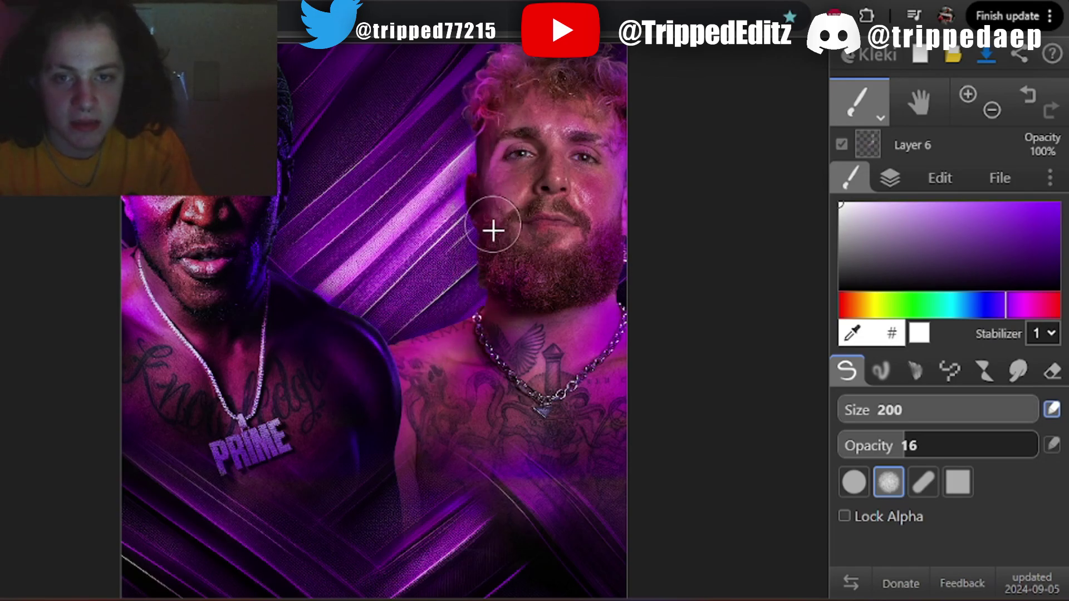
{"action": "key", "text": "e"}
{"action": "key", "text": "b"}
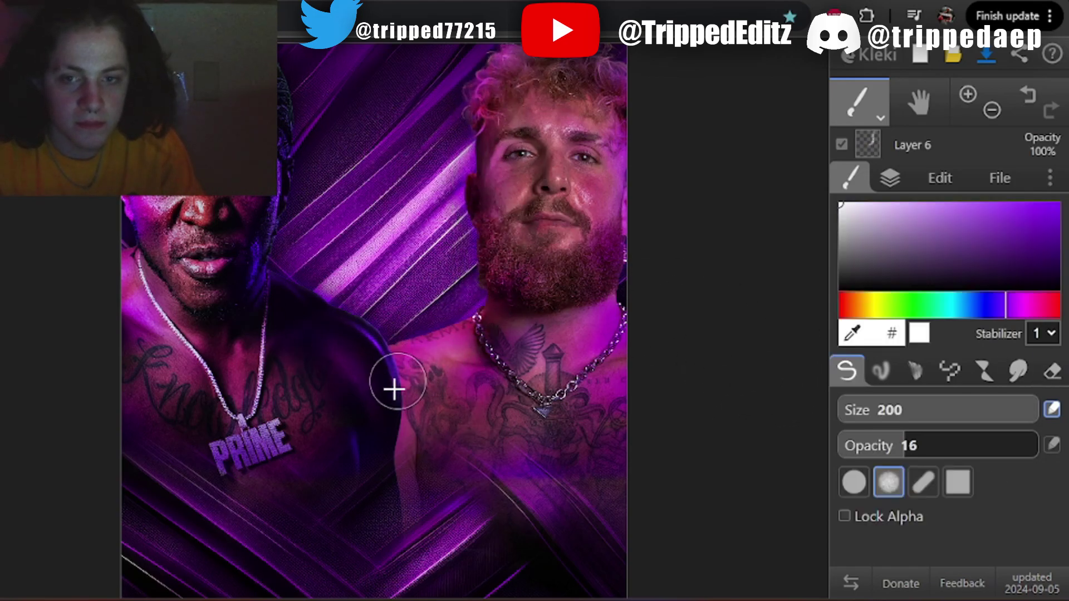
{"action": "left_click", "coordinate": [1052, 371]}
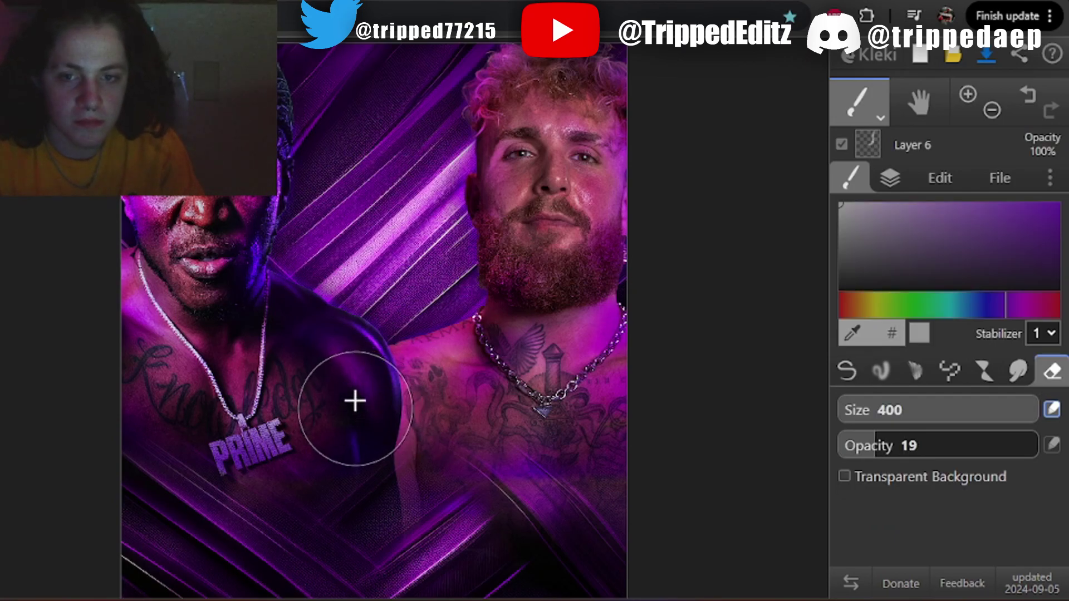
{"action": "scroll", "coordinate": [162, 205], "scroll_direction": "up", "scroll_amount": 5}
Brighten KSI's eyes with white on the new overlay layer, using the soft brush at size 44 and opacity 16
{"action": "key", "text": "b"}
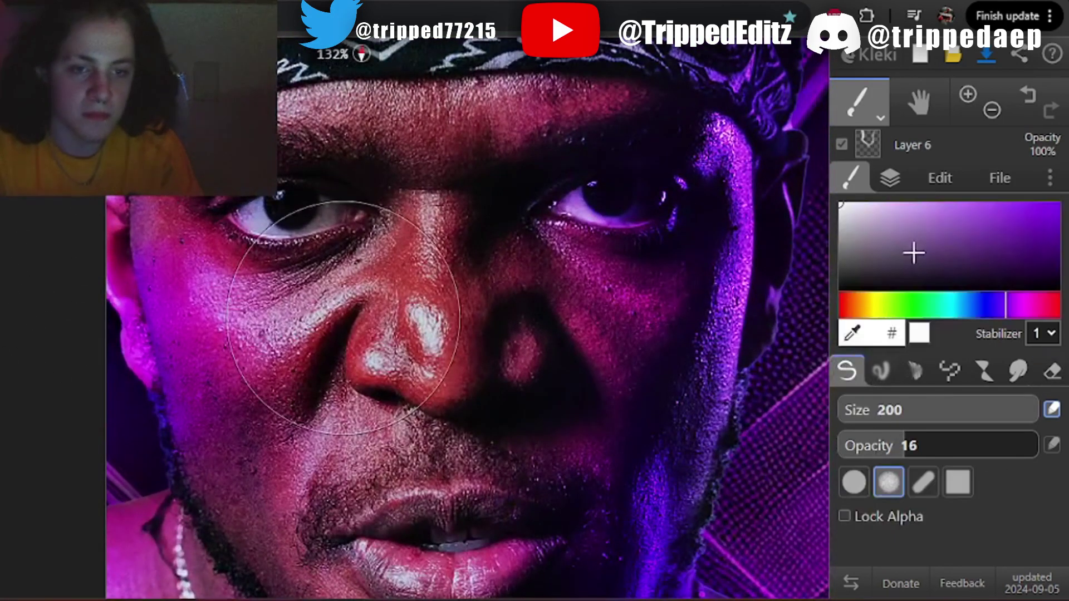
{"action": "scroll", "coordinate": [341, 234], "scroll_direction": "up", "scroll_amount": 5}
{"action": "left_click", "coordinate": [986, 411]}
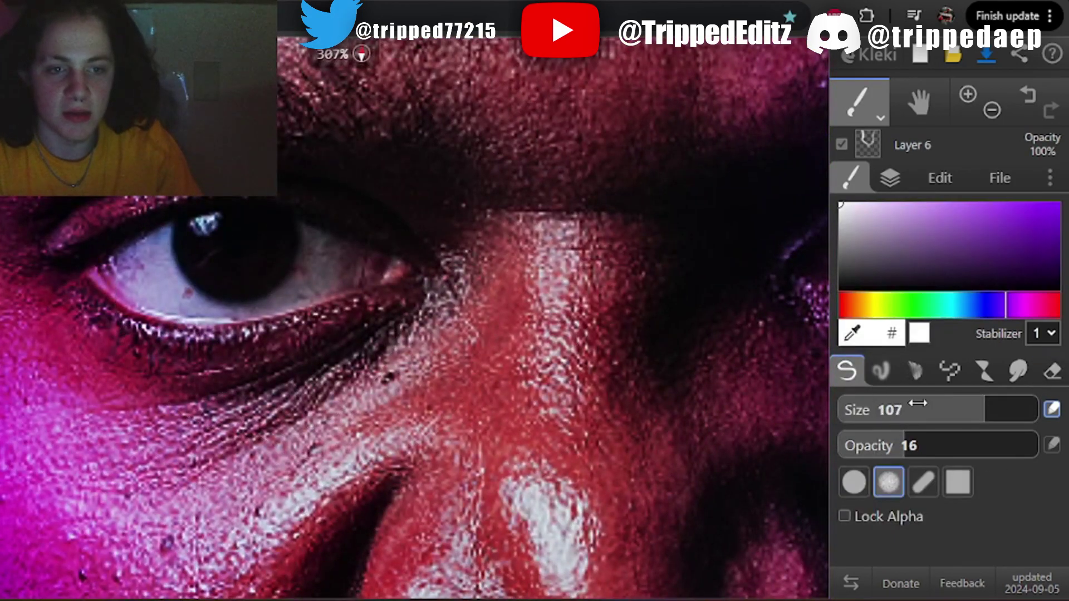
{"action": "mouse_move", "coordinate": [959, 403]}
{"action": "left_mouse_down"}
{"action": "mouse_move", "coordinate": [917, 402]}
{"action": "mouse_move", "coordinate": [931, 403]}
{"action": "left_mouse_up"}
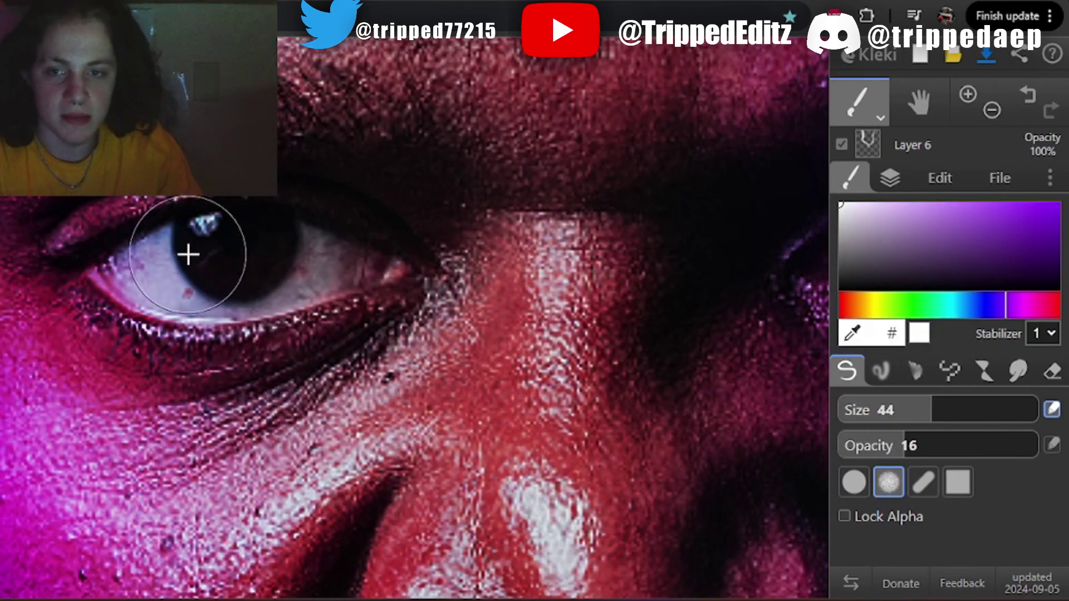
{"action": "left_click_drag", "start_coordinate": [518, 253], "coordinate": [228, 253]}
{"action": "left_click_drag", "start_coordinate": [641, 248], "coordinate": [339, 247]}
{"action": "left_click_drag", "start_coordinate": [419, 270], "coordinate": [267, 274]}
Reduce the white soft brush to size 24 and brighten both of Jake Paul's eyes
{"action": "scroll", "coordinate": [334, 273], "scroll_direction": "down", "scroll_amount": 4}
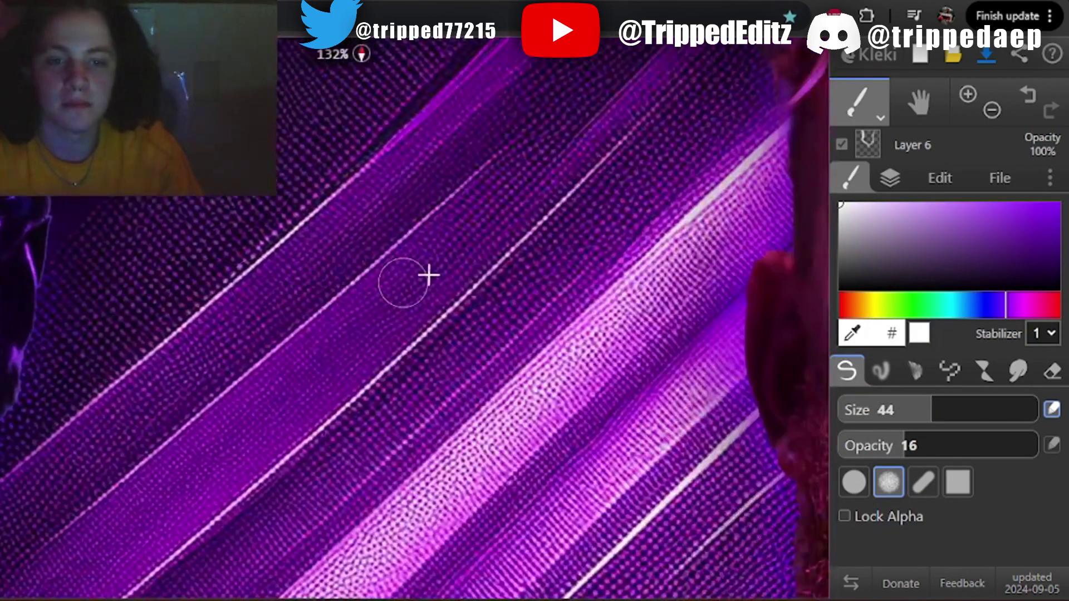
{"action": "left_click_drag", "start_coordinate": [669, 270], "coordinate": [356, 250]}
{"action": "scroll", "coordinate": [401, 239], "scroll_direction": "up", "scroll_amount": 5}
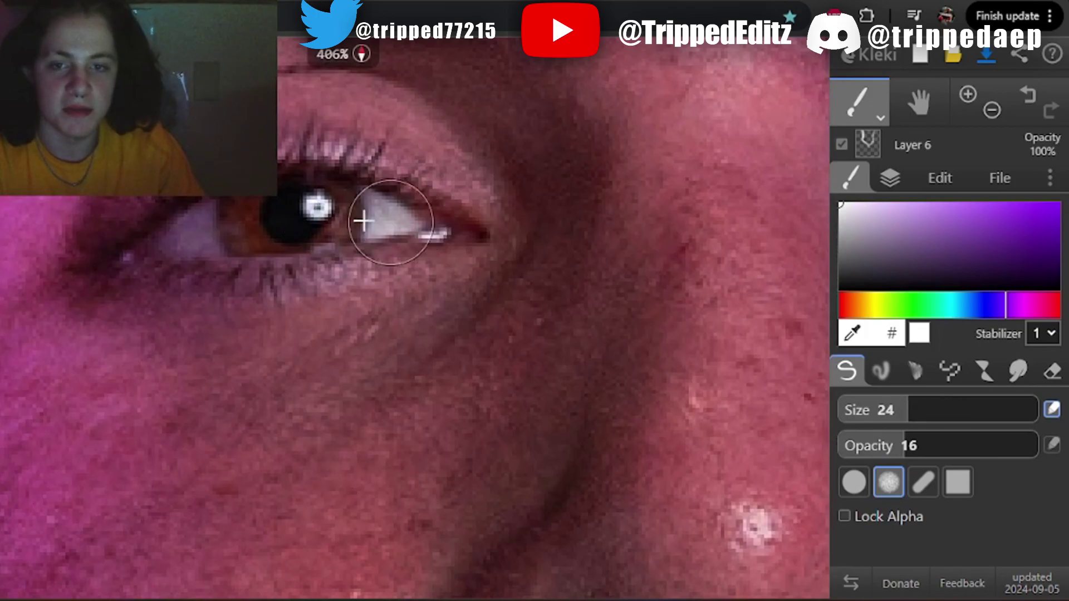
{"action": "scroll", "coordinate": [225, 228], "scroll_direction": "down", "scroll_amount": 3}
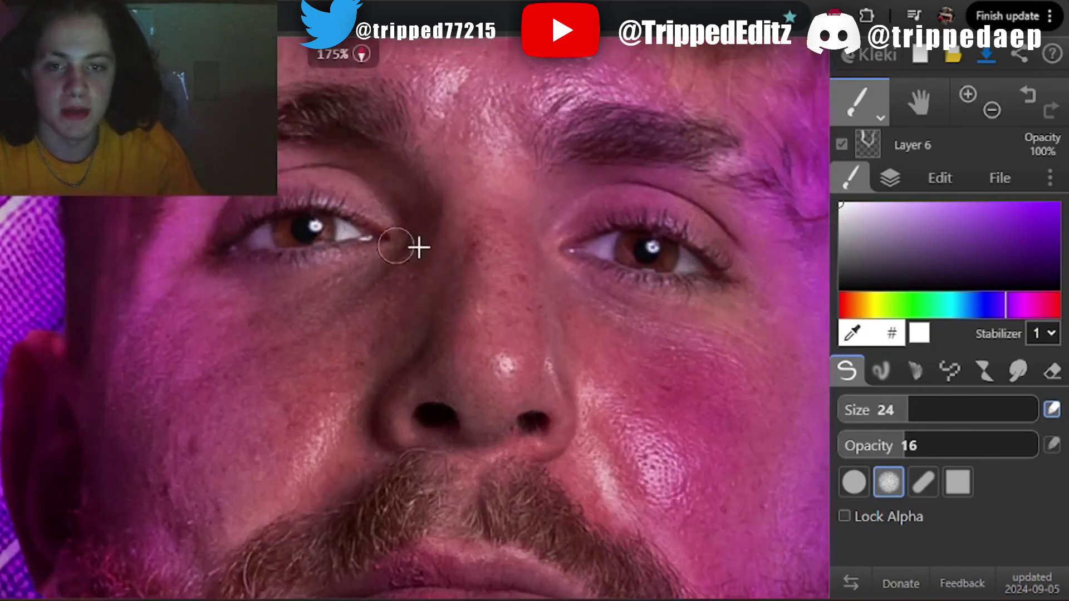
{"action": "scroll", "coordinate": [544, 251], "scroll_direction": "up", "scroll_amount": 2}
{"action": "scroll", "coordinate": [569, 250], "scroll_direction": "down", "scroll_amount": 8}
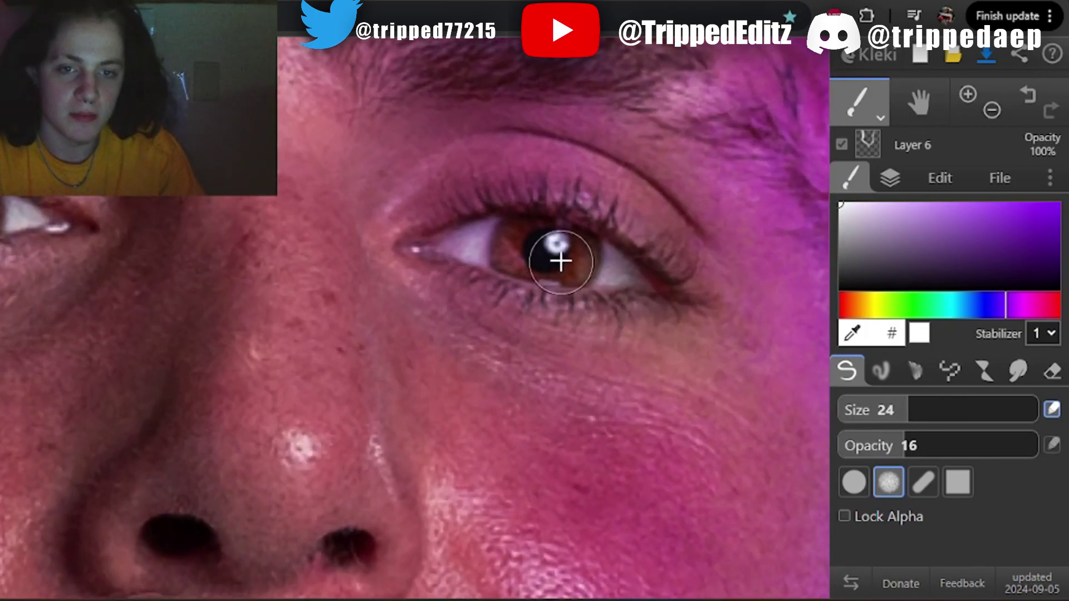
{"action": "scroll", "coordinate": [392, 178], "scroll_direction": "up", "scroll_amount": 3}
Soften the white highlights around Jake Paul's eyes with the Eraser at size 72 and opacity 19, and review the whole poster
{"action": "key", "text": "e"}
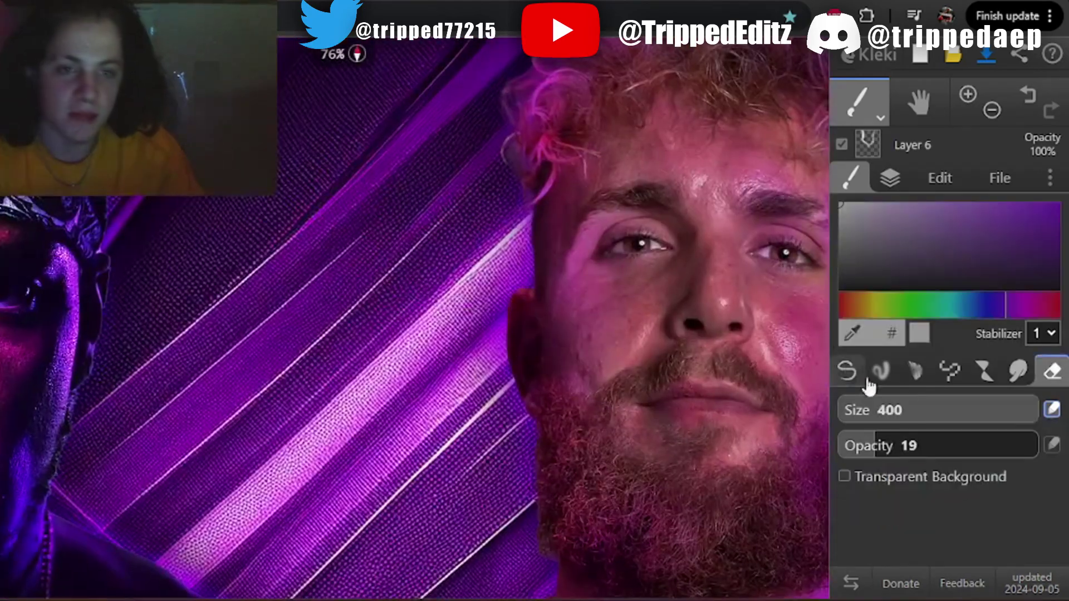
{"action": "left_click", "coordinate": [924, 402]}
{"action": "scroll", "coordinate": [690, 267], "scroll_direction": "up", "scroll_amount": 2}
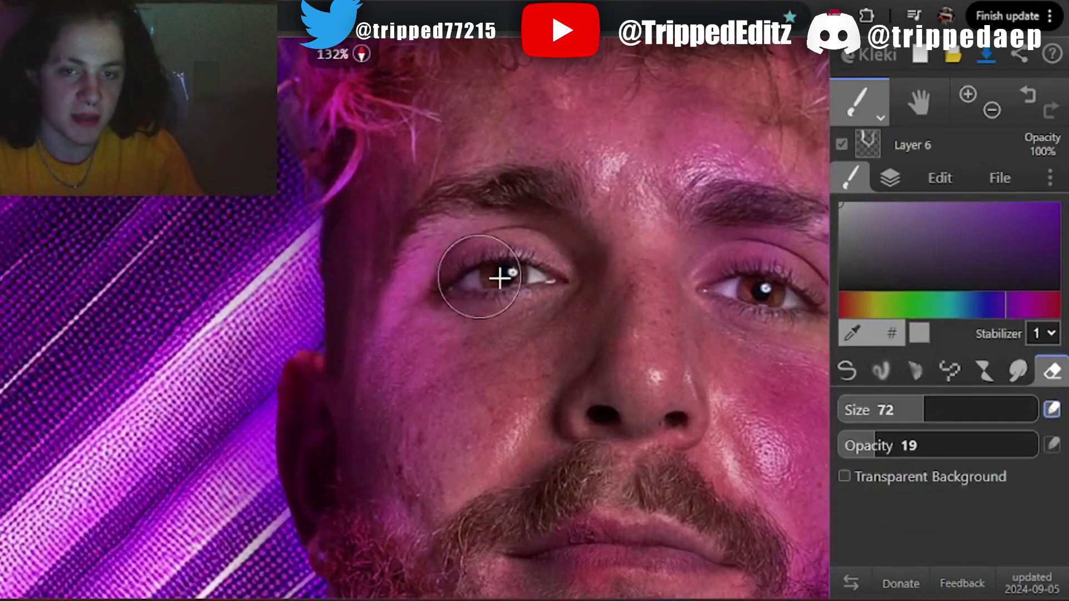
{"action": "scroll", "coordinate": [713, 286], "scroll_direction": "down", "scroll_amount": 3}
{"action": "scroll", "coordinate": [353, 313], "scroll_direction": "up", "scroll_amount": 3}
{"action": "scroll", "coordinate": [237, 213], "scroll_direction": "down", "scroll_amount": 5}
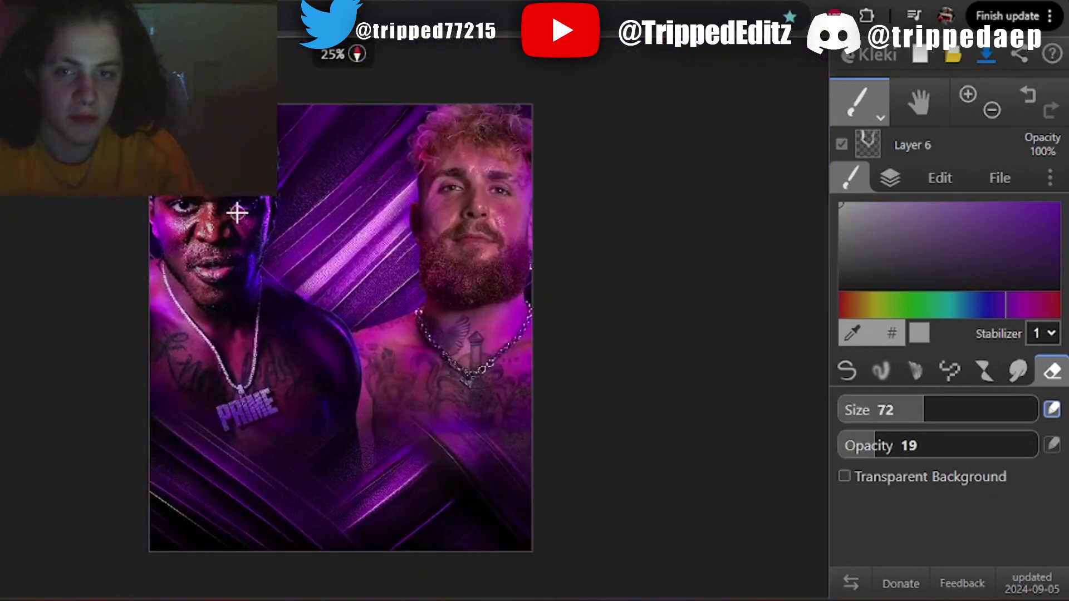
{"action": "scroll", "coordinate": [236, 214], "scroll_direction": "up", "scroll_amount": 1}
Import the purple and black X image as a new layer, scaled down and centred over the fighters' chests
{"action": "left_click", "coordinate": [1000, 178]}
{"action": "left_click", "coordinate": [1001, 258]}
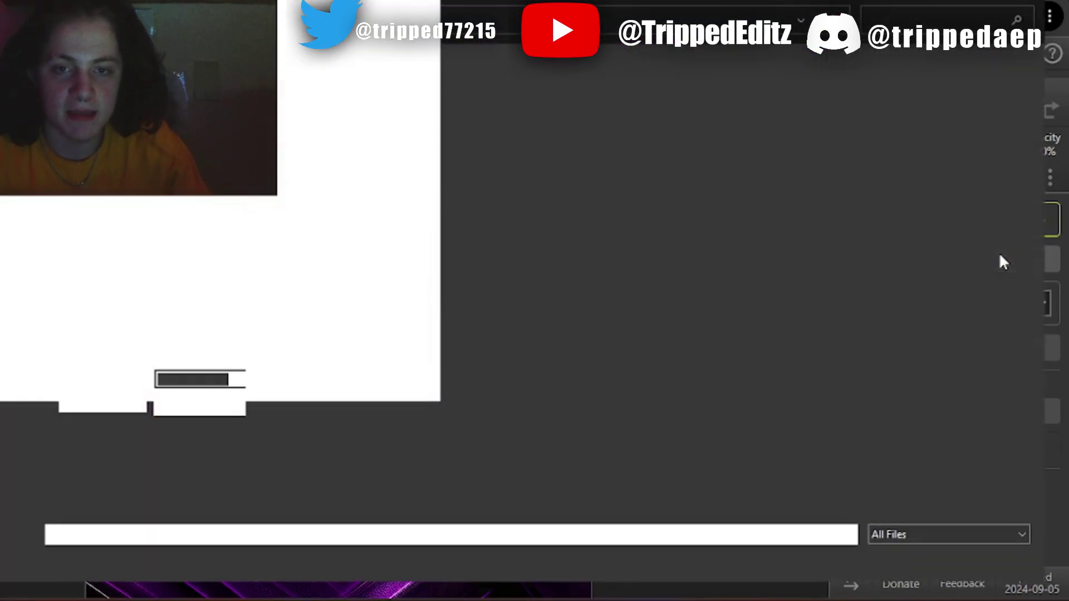
{"action": "double_click", "coordinate": [434, 214]}
{"action": "left_click", "coordinate": [490, 520]}
{"action": "left_click", "coordinate": [290, 147]}
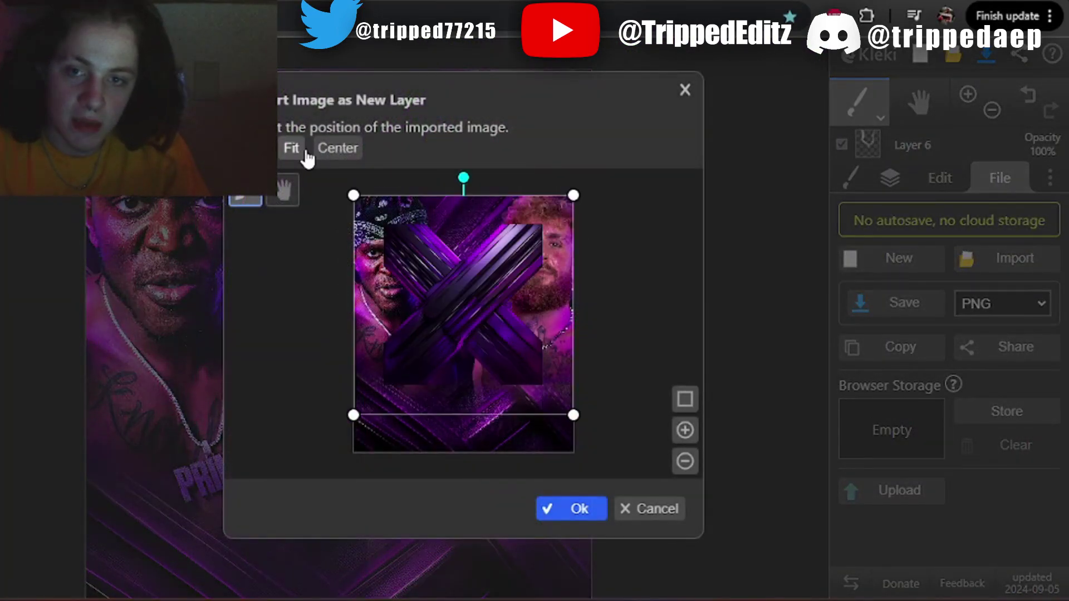
{"action": "left_click_drag", "start_coordinate": [475, 284], "coordinate": [475, 315]}
{"action": "left_click_drag", "start_coordinate": [480, 233], "coordinate": [486, 285]}
{"action": "left_click", "coordinate": [572, 509]}
{"action": "key", "text": "Down"}
{"action": "key", "text": "Down"}
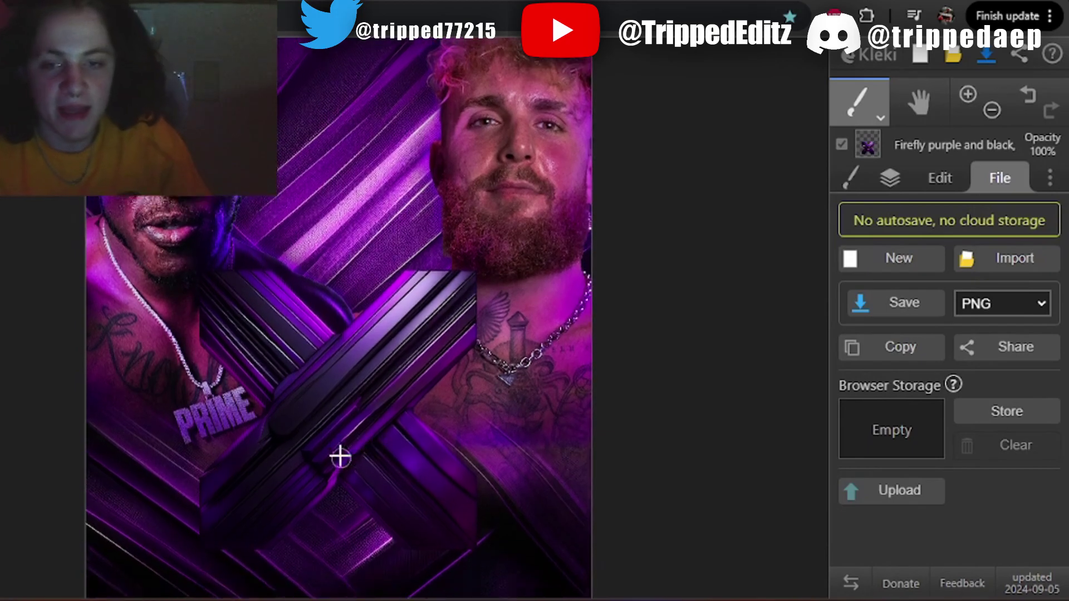
{"action": "scroll", "coordinate": [345, 457], "scroll_direction": "down", "scroll_amount": 1}
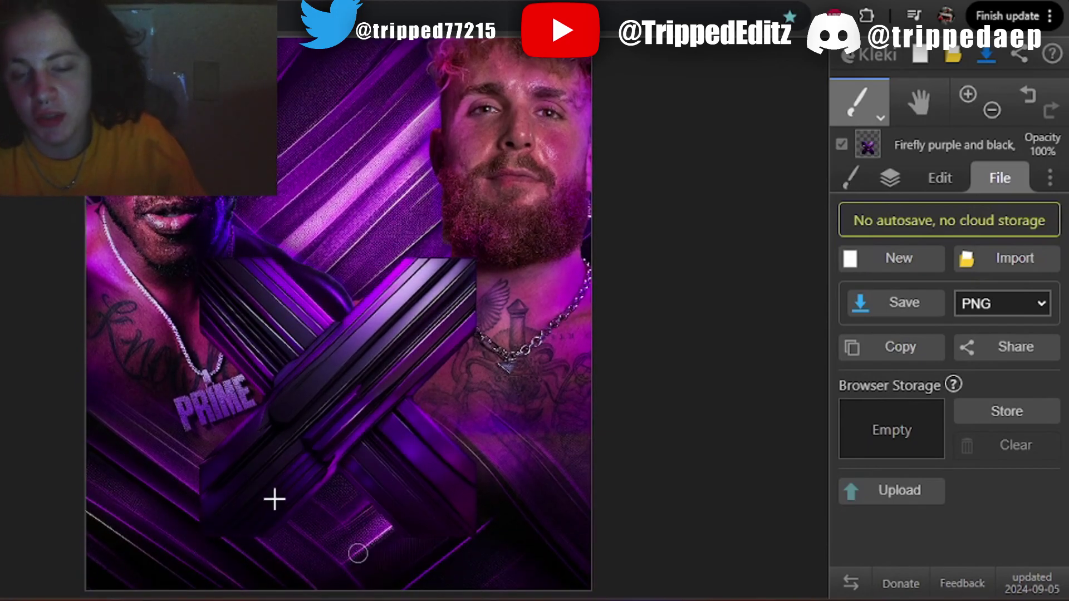
Duplicate the X layer and turn the lower copy black by setting its brightness to 0
{"action": "left_click", "coordinate": [889, 180]}
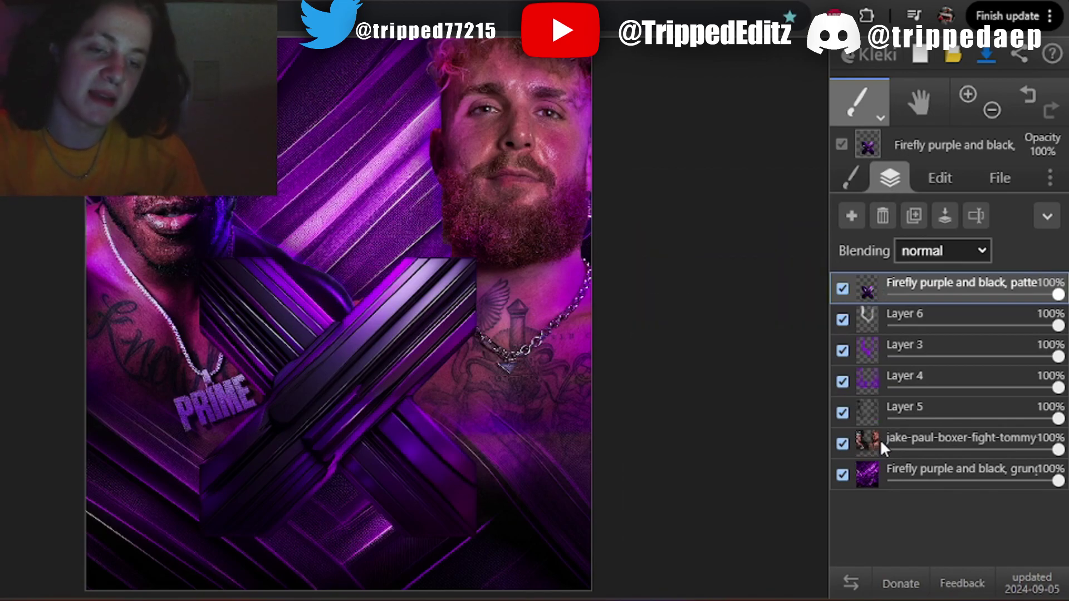
{"action": "left_click", "coordinate": [913, 217]}
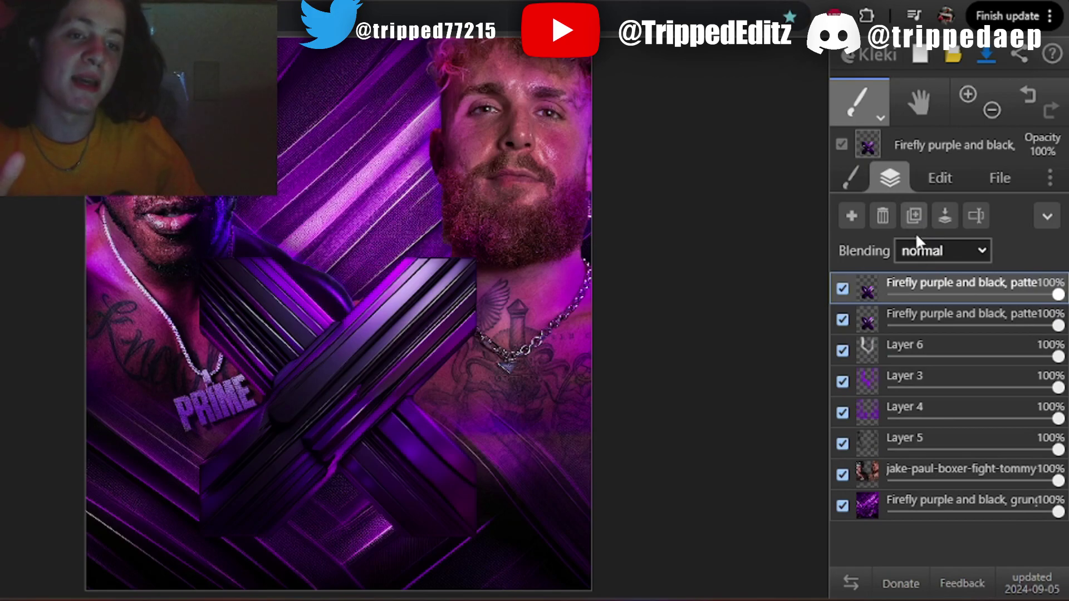
{"action": "left_click", "coordinate": [890, 322]}
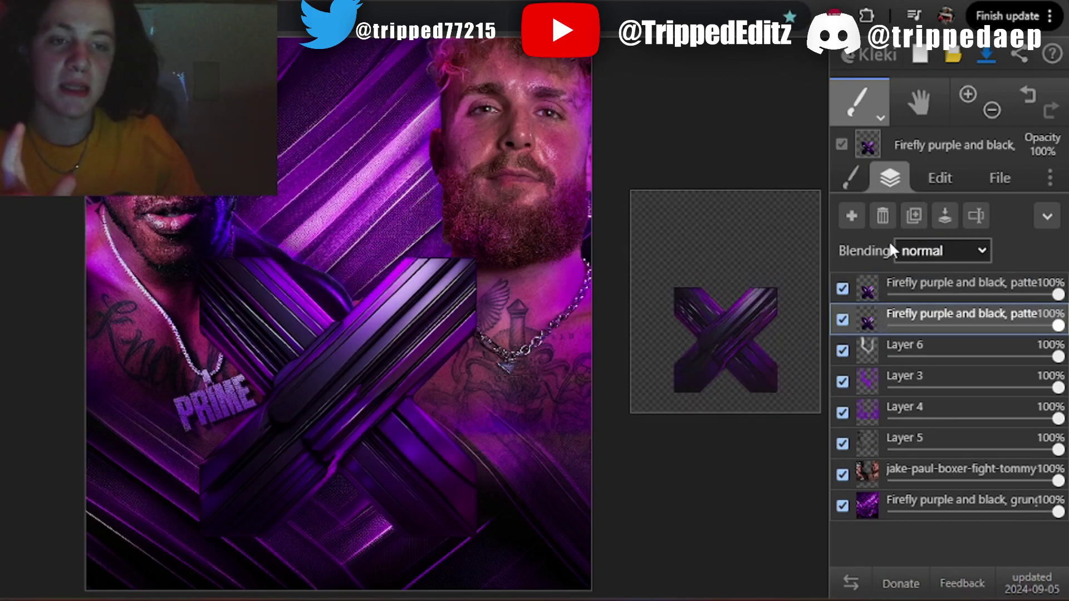
{"action": "left_click", "coordinate": [931, 176]}
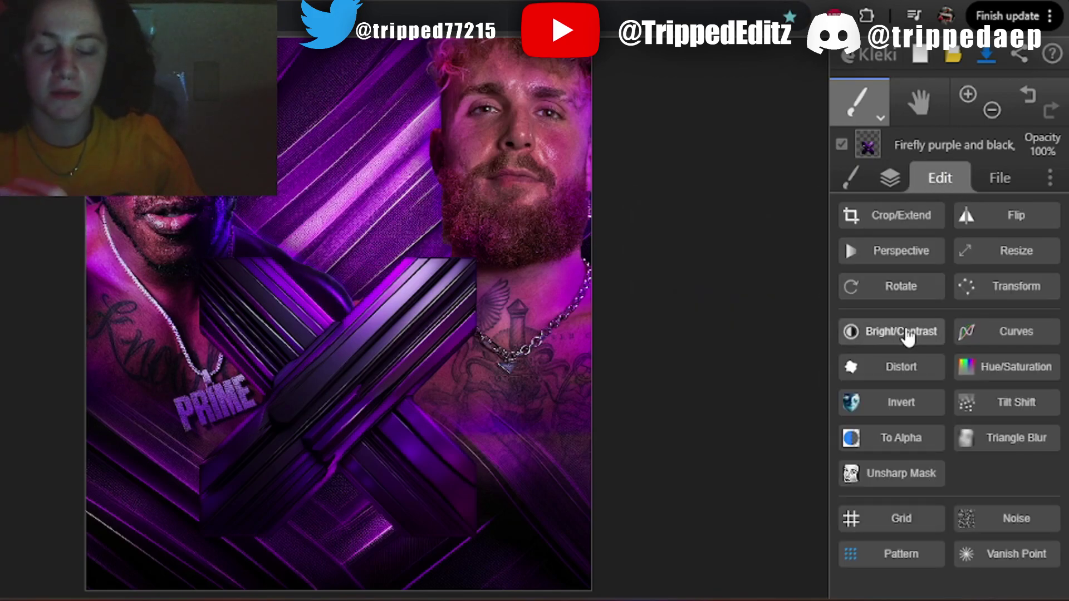
{"action": "left_click", "coordinate": [906, 334]}
{"action": "left_click_drag", "start_coordinate": [401, 134], "coordinate": [245, 139]}
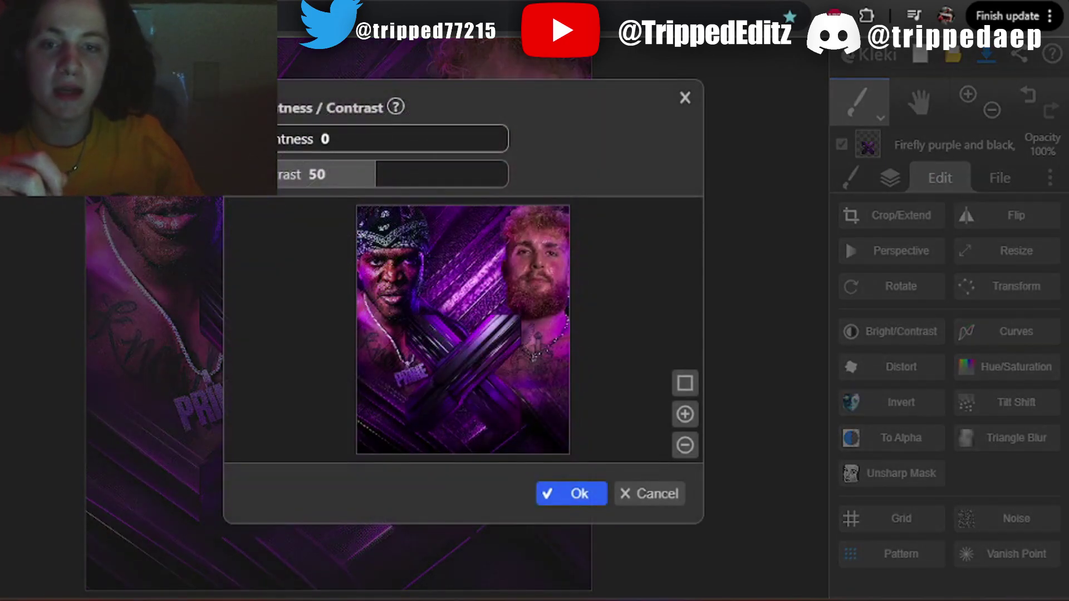
{"action": "key", "text": "Escape"}
Apply a Triangle Blur to the black X copy to form a soft shadow behind the X
{"action": "left_click", "coordinate": [1005, 438]}
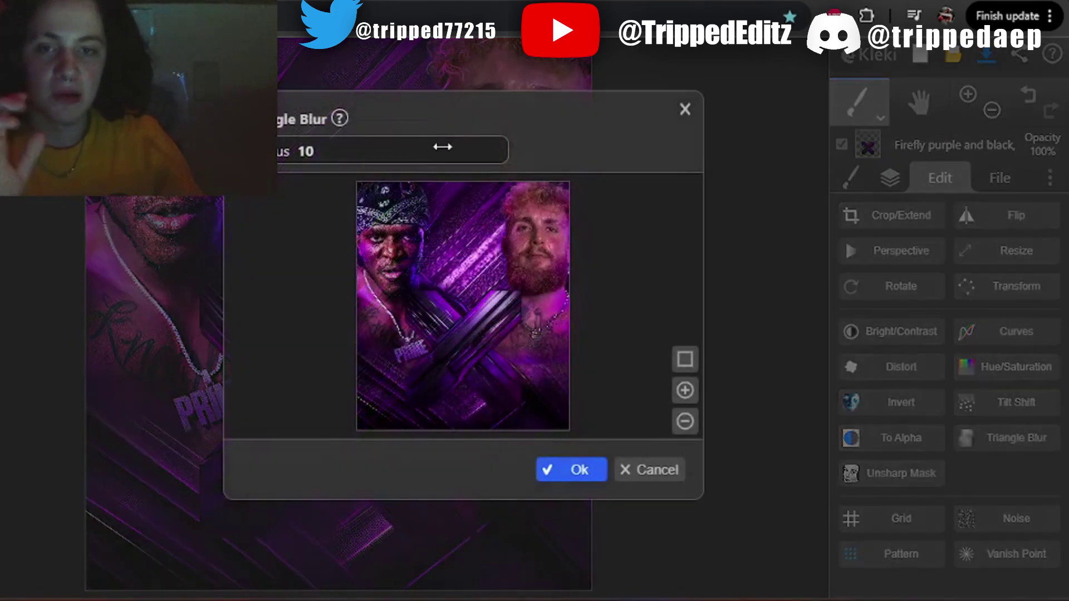
{"action": "left_click_drag", "start_coordinate": [441, 146], "coordinate": [434, 155]}
{"action": "left_click", "coordinate": [699, 474]}
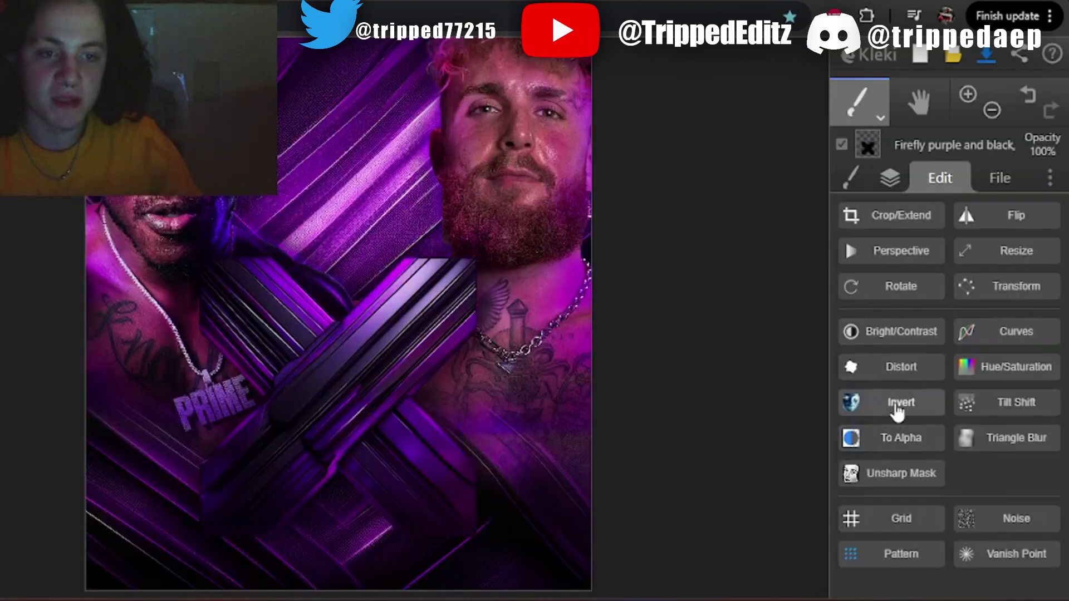
Try inverting the blurred X shadow to a white glow and invert it back to black
{"action": "left_click", "coordinate": [898, 411]}
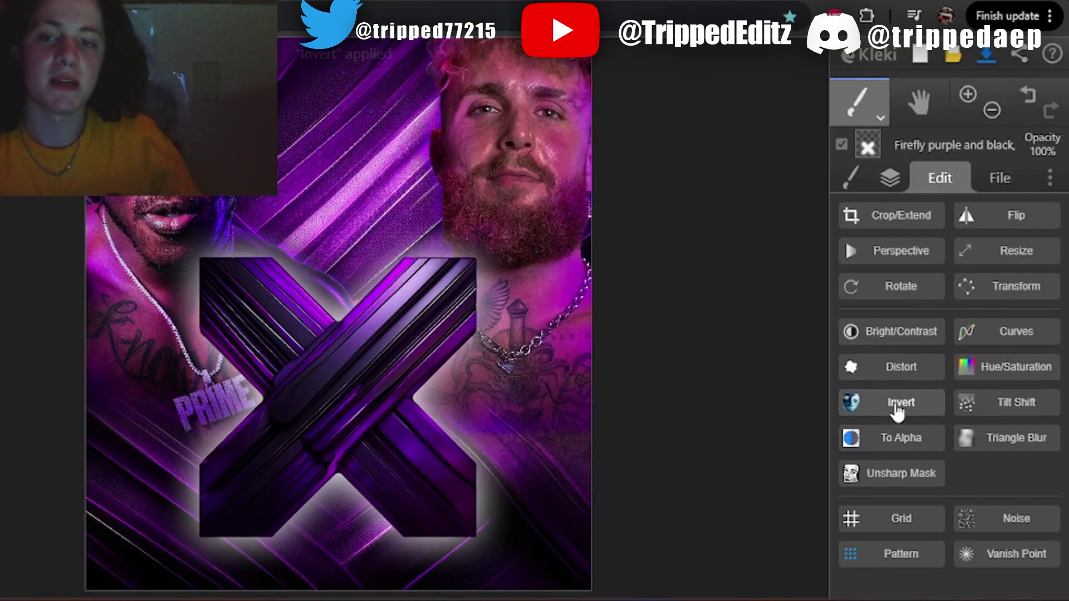
{"action": "left_click", "coordinate": [898, 411]}
{"action": "scroll", "coordinate": [314, 430], "scroll_direction": "up", "scroll_amount": 1}
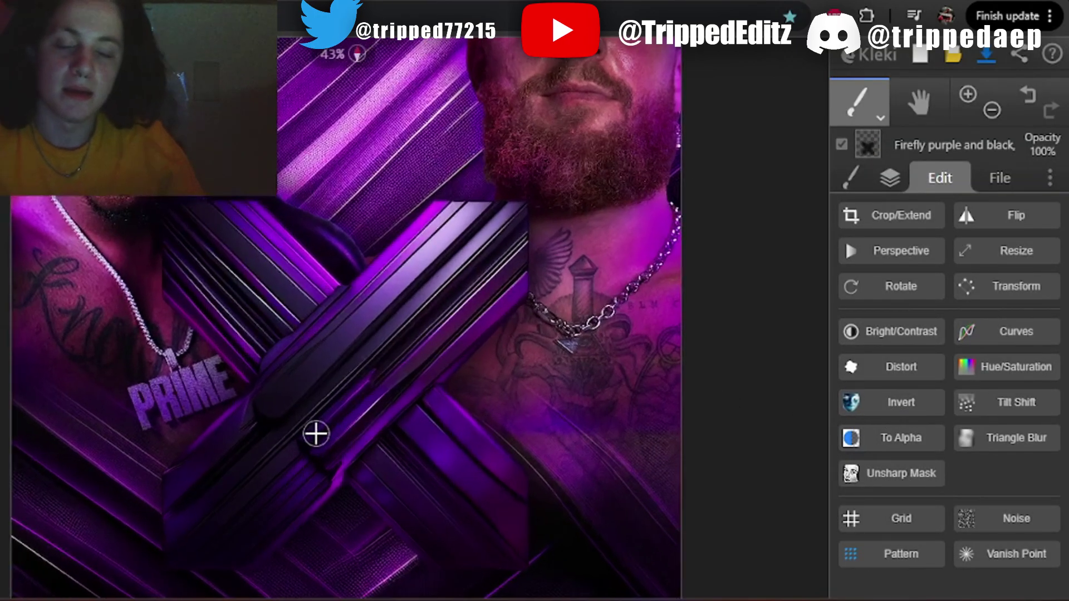
{"action": "scroll", "coordinate": [316, 434], "scroll_direction": "down", "scroll_amount": 2}
{"action": "scroll", "coordinate": [316, 434], "scroll_direction": "up", "scroll_amount": 2}
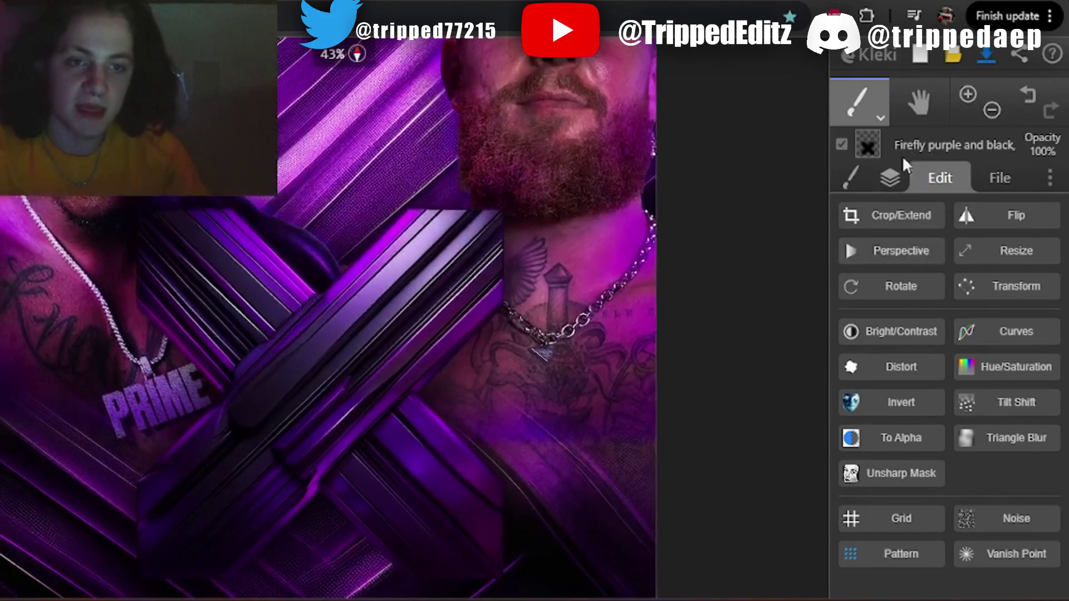
Duplicate the blurred X shadow layer and apply another Triangle Blur to the copy
{"action": "left_click", "coordinate": [894, 178]}
{"action": "left_click", "coordinate": [915, 217]}
{"action": "left_click", "coordinate": [940, 178]}
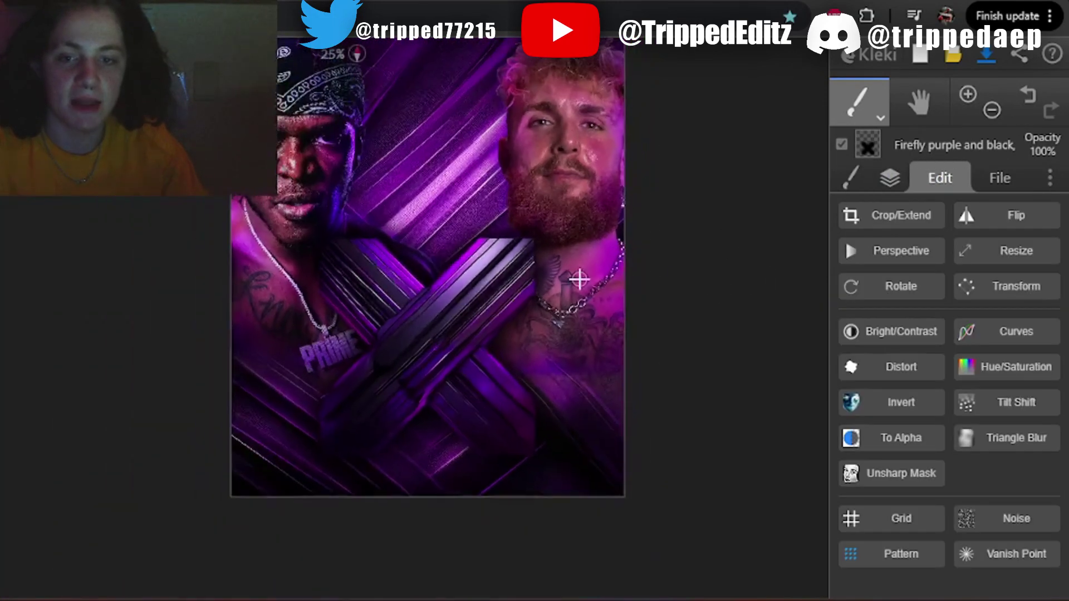
{"action": "left_click_drag", "start_coordinate": [451, 153], "coordinate": [474, 160]}
{"action": "left_click", "coordinate": [573, 477]}
Merge the two black X shadow layers into one and make the original X layer active
{"action": "left_click", "coordinate": [896, 175]}
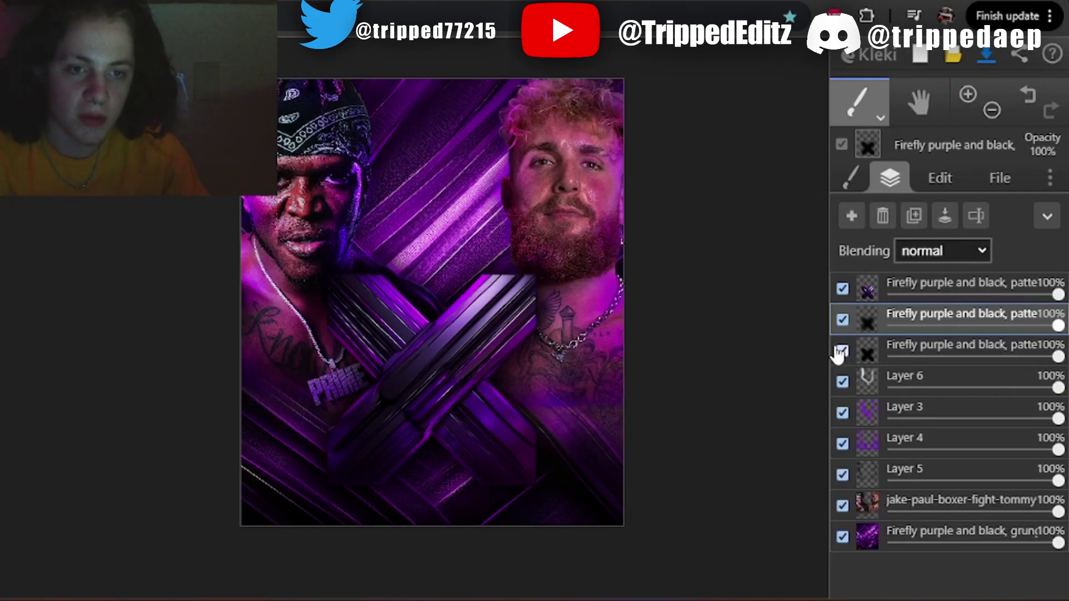
{"action": "left_click", "coordinate": [958, 287]}
{"action": "left_click", "coordinate": [945, 215]}
{"action": "left_click", "coordinate": [485, 485]}
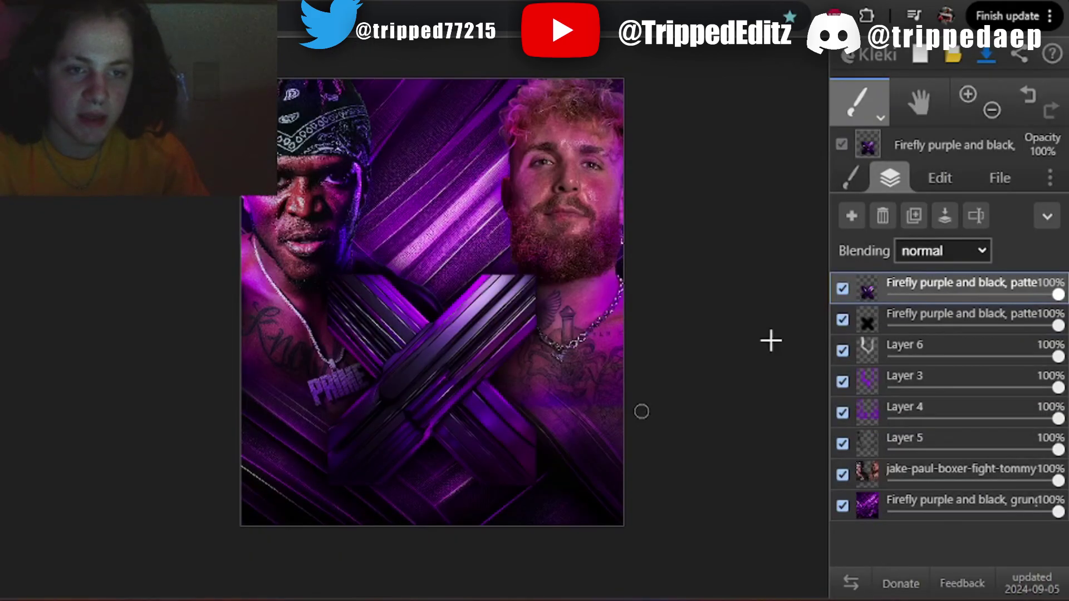
Duplicate the purple X layer and raise the copy's brightness until the X is solid white
{"action": "left_click", "coordinate": [914, 216]}
{"action": "left_click", "coordinate": [914, 215]}
{"action": "left_click", "coordinate": [940, 178]}
{"action": "left_click", "coordinate": [901, 331]}
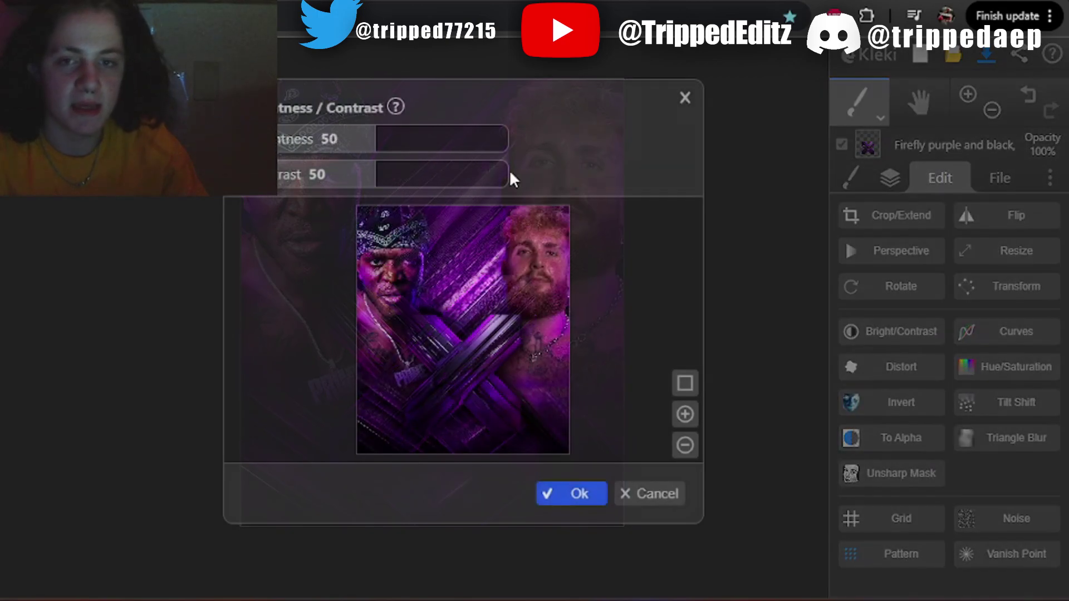
{"action": "left_click_drag", "start_coordinate": [496, 140], "coordinate": [886, 158]}
{"action": "left_click", "coordinate": [571, 494]}
Set the white X copy's blending mode to overlay and lower its opacity to about 54%
{"action": "left_click", "coordinate": [890, 178]}
{"action": "left_click", "coordinate": [942, 251]}
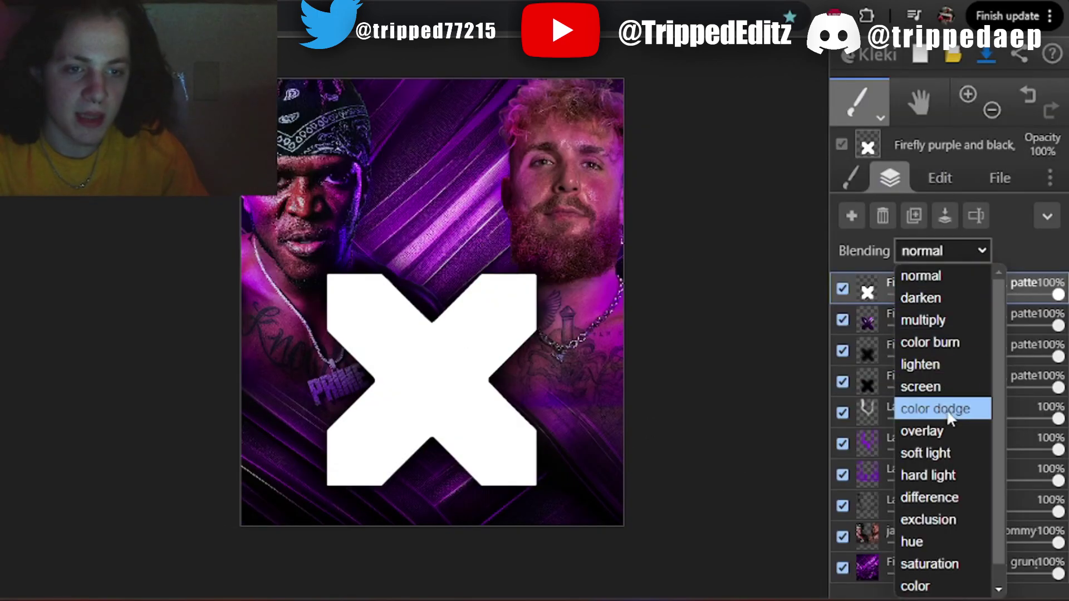
{"action": "left_click", "coordinate": [944, 432]}
{"action": "left_click_drag", "start_coordinate": [1058, 295], "coordinate": [969, 295]}
Merge the purple X layer and the black shadow layers beneath it into a single layer
{"action": "left_click", "coordinate": [943, 315]}
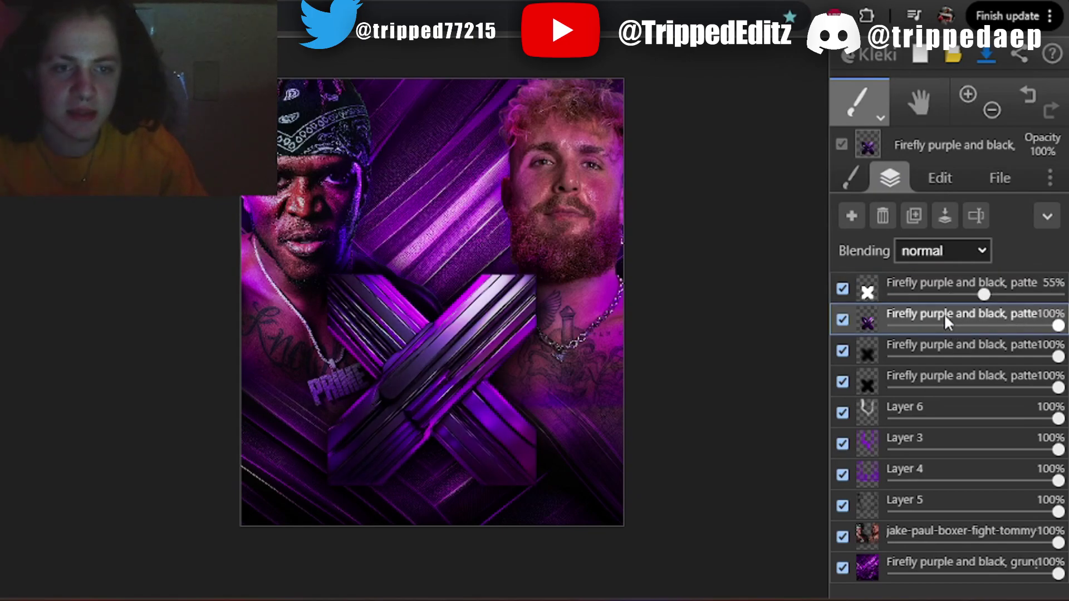
{"action": "left_click", "coordinate": [914, 216]}
{"action": "left_click", "coordinate": [480, 486]}
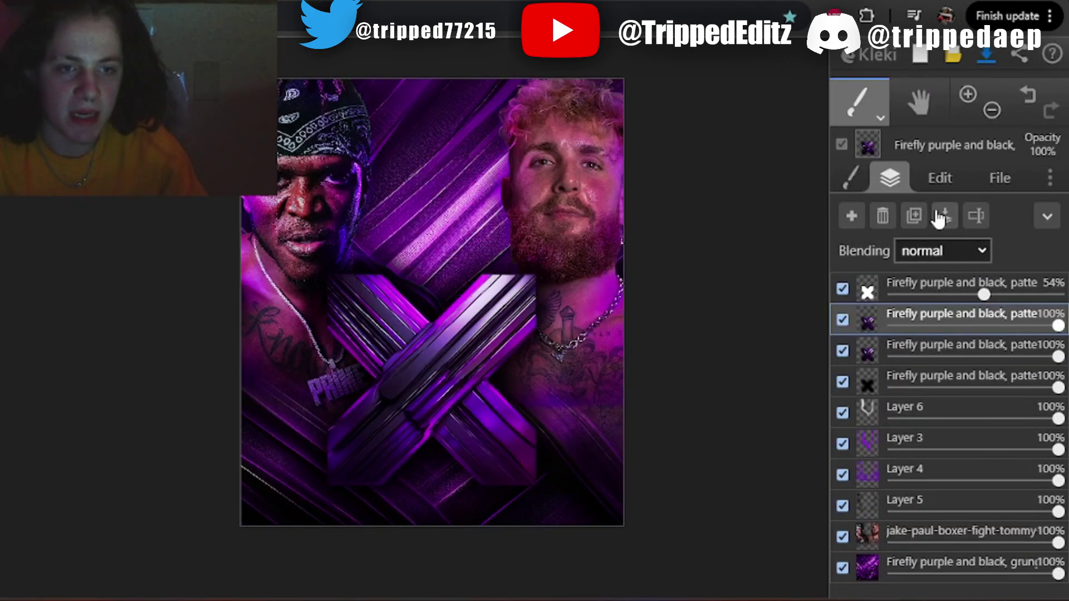
{"action": "left_click", "coordinate": [913, 216]}
{"action": "left_click", "coordinate": [484, 486]}
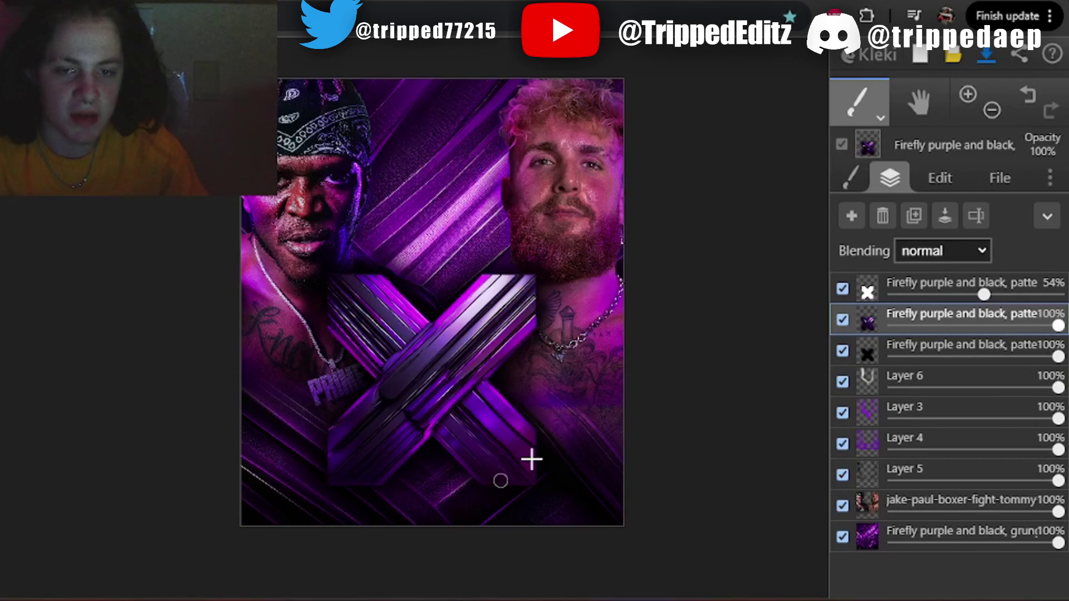
{"action": "left_click", "coordinate": [945, 218]}
{"action": "left_click", "coordinate": [495, 484]}
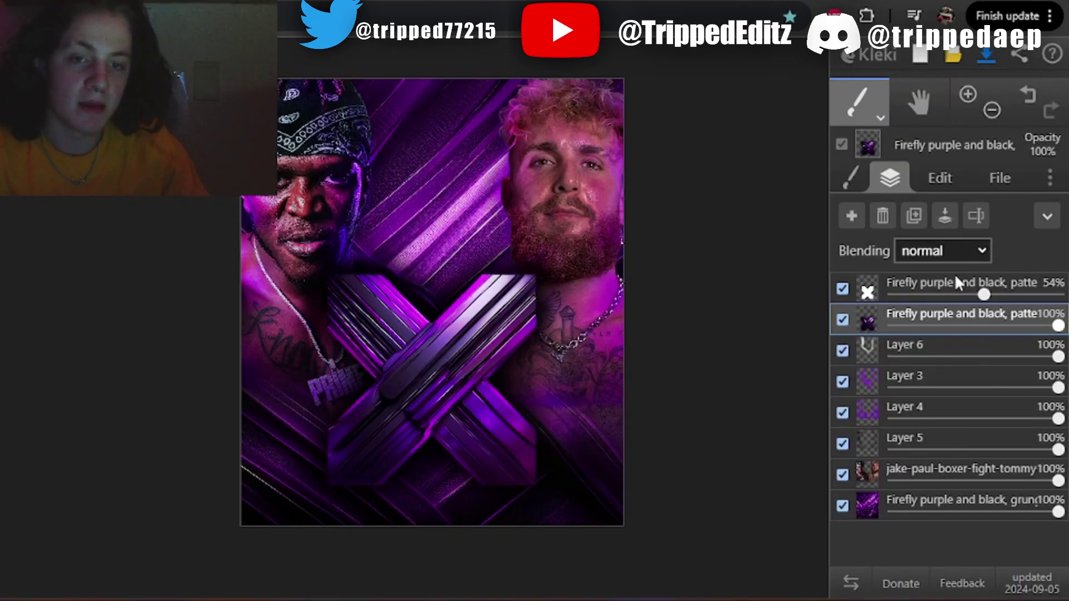
Add a layer directly above the purple background and fill it with a black linear gradient that darkens the poster's lower part
{"action": "left_click", "coordinate": [891, 501]}
{"action": "mouse_move", "coordinate": [874, 508]}
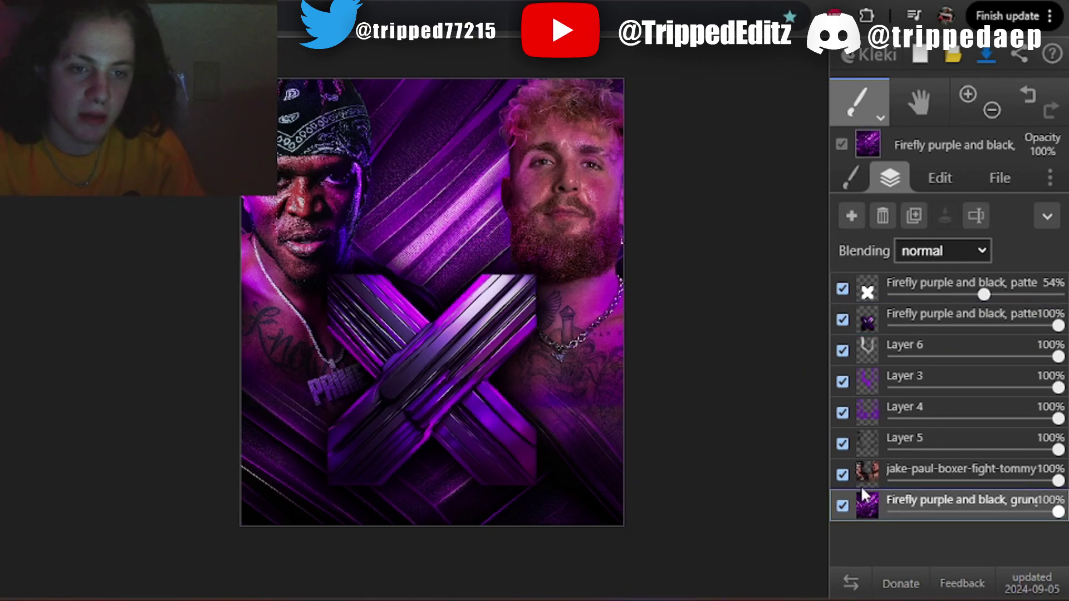
{"action": "left_click", "coordinate": [851, 218]}
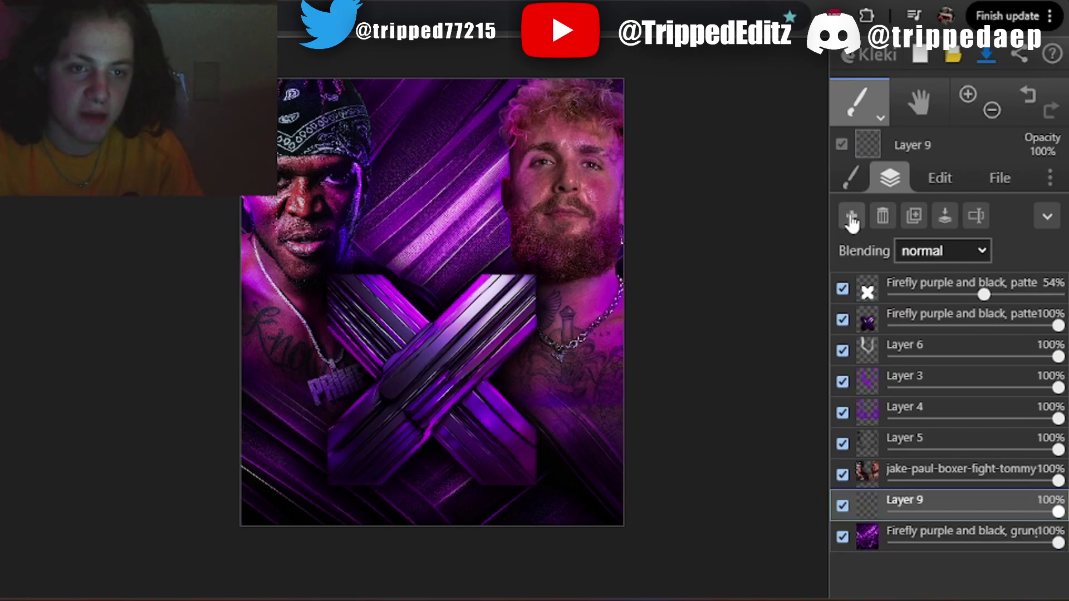
{"action": "left_click", "coordinate": [849, 176]}
{"action": "left_click", "coordinate": [880, 117]}
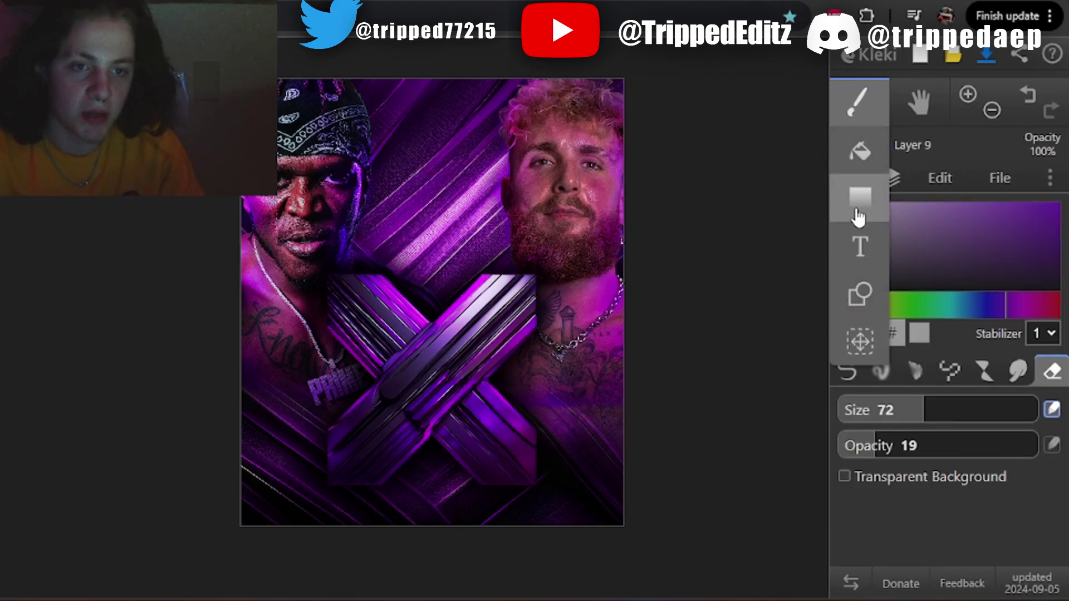
{"action": "left_click", "coordinate": [857, 220]}
{"action": "left_click_drag", "start_coordinate": [899, 240], "coordinate": [772, 411]}
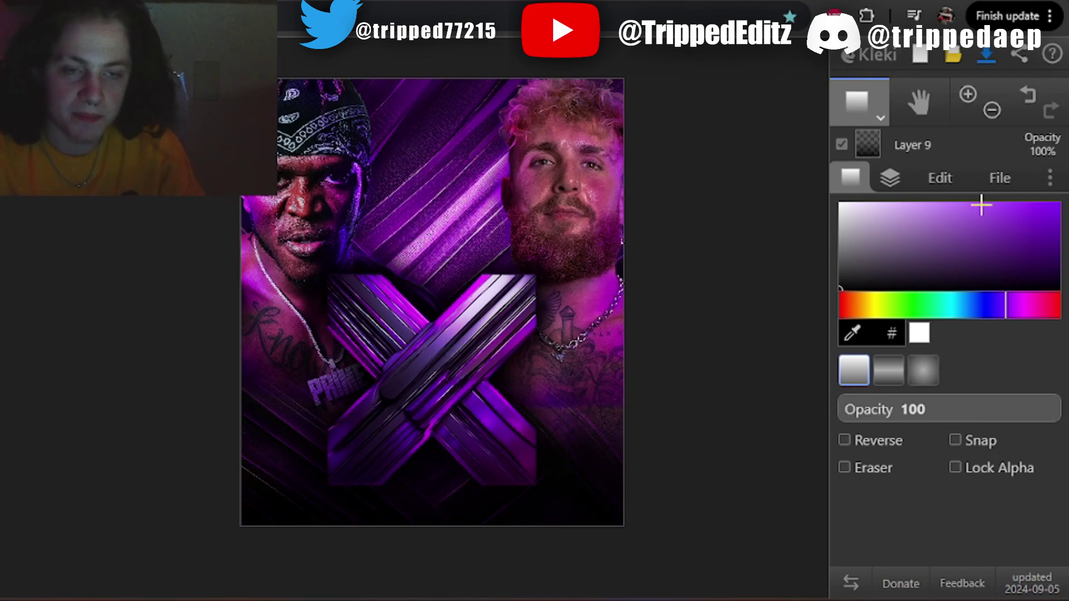
Merge the black gradient layer into the purple background layer
{"action": "left_click", "coordinate": [889, 177]}
{"action": "left_click", "coordinate": [945, 215]}
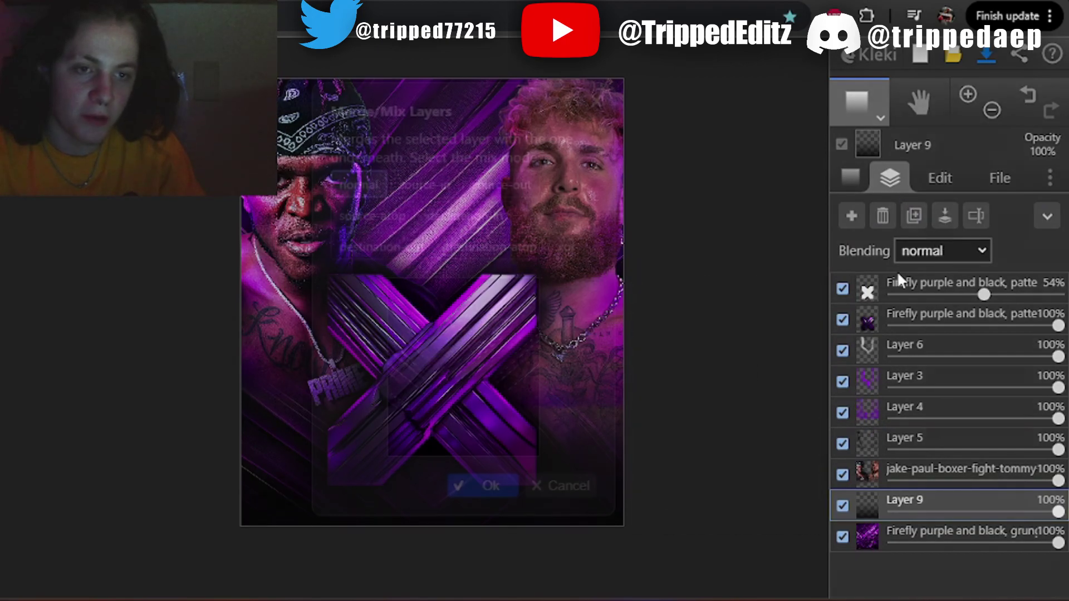
{"action": "left_click", "coordinate": [496, 485]}
Import the MF & DAZN X Series logo image as a new layer above all others, at the poster's top
{"action": "left_click", "coordinate": [894, 284]}
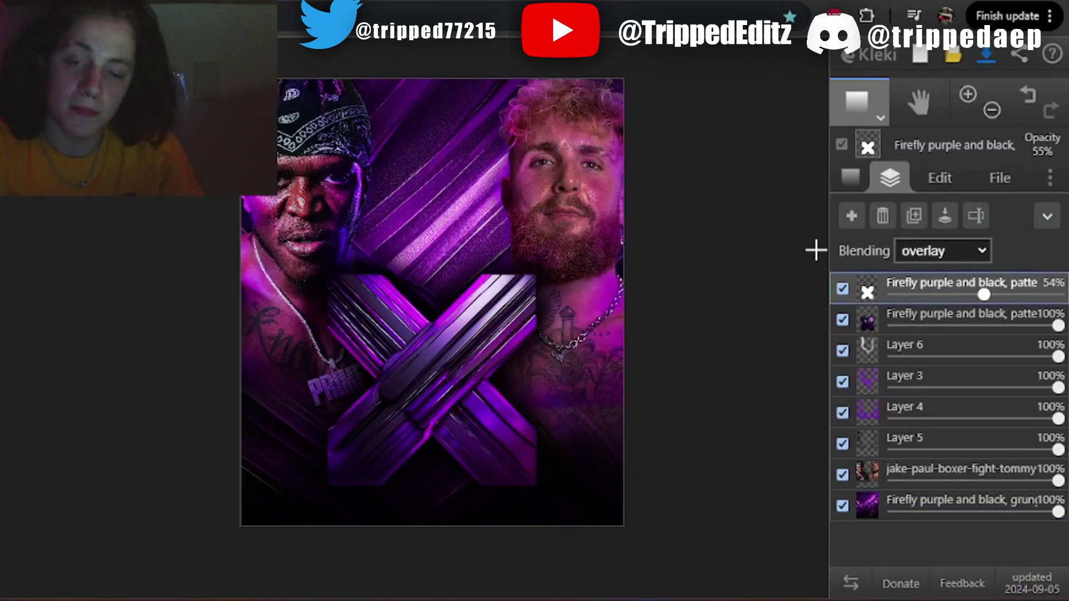
{"action": "left_click", "coordinate": [1000, 177]}
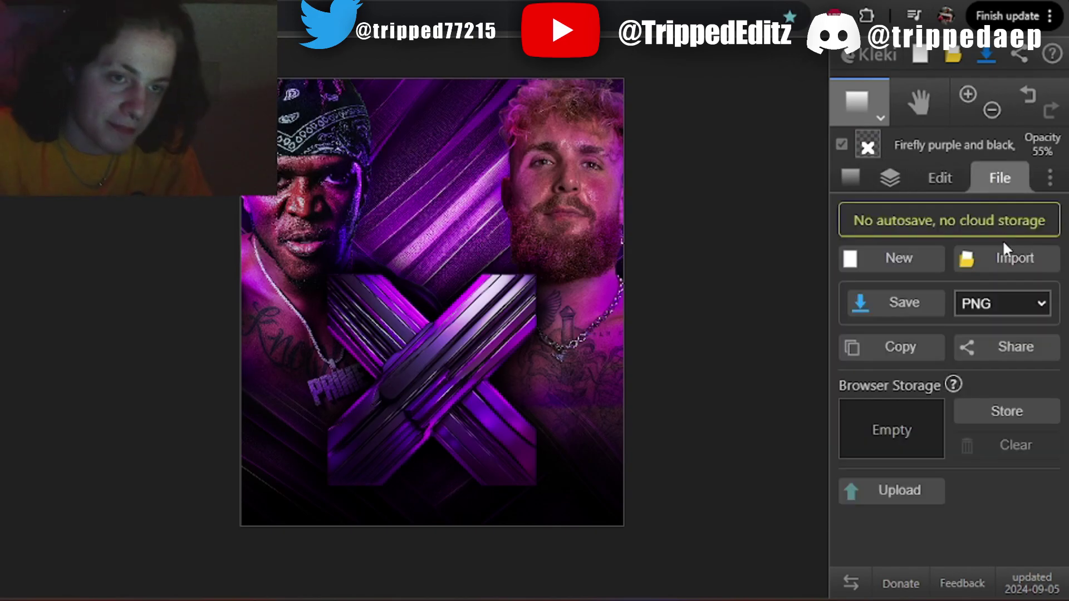
{"action": "left_click", "coordinate": [1005, 253]}
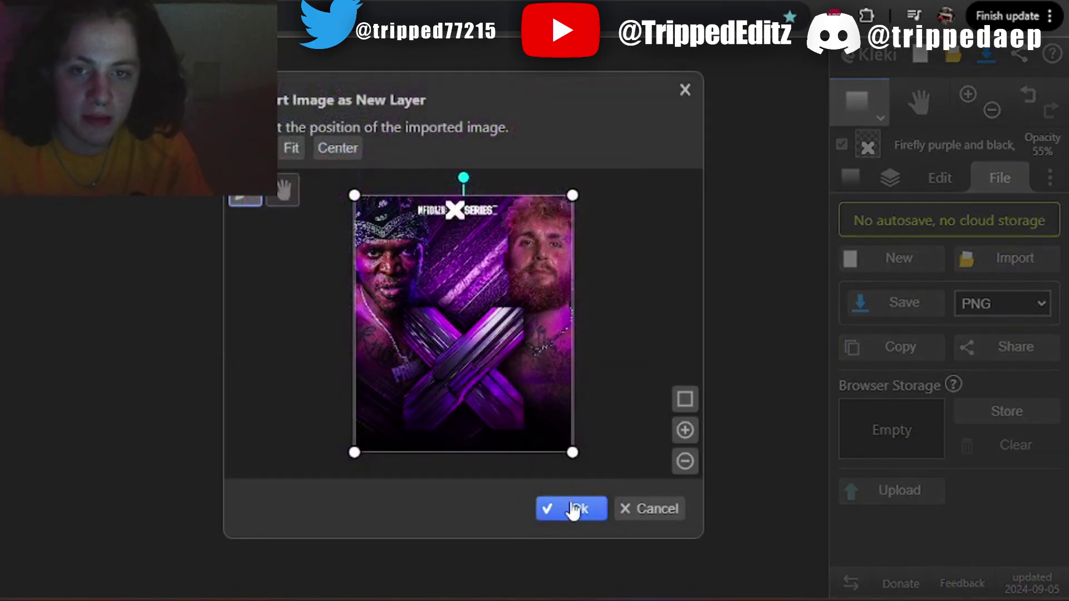
{"action": "left_click", "coordinate": [565, 508]}
{"action": "scroll", "coordinate": [460, 174], "scroll_direction": "up", "scroll_amount": 5}
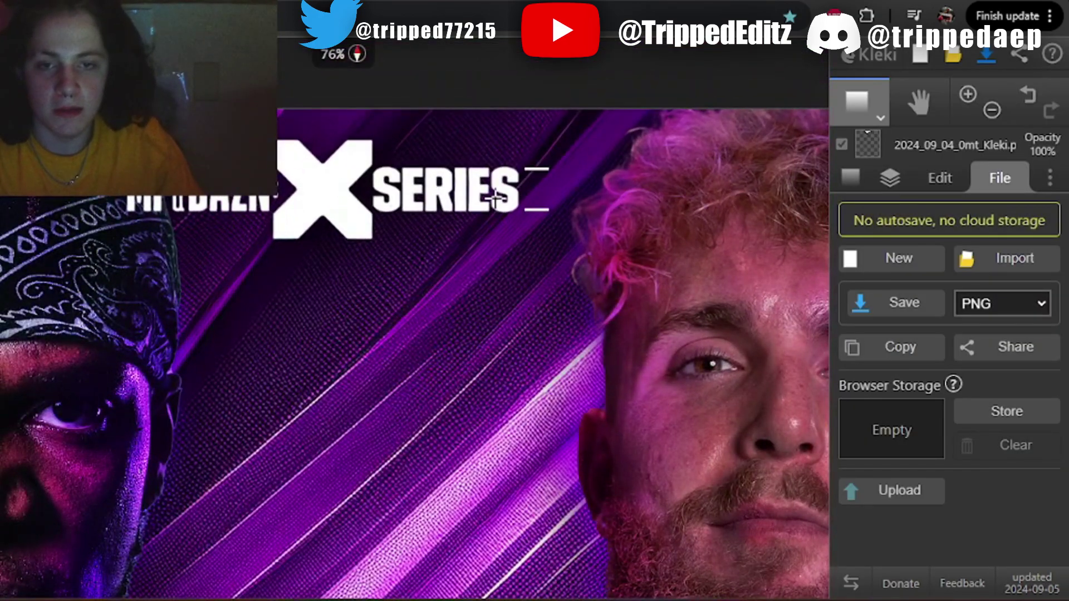
{"action": "scroll", "coordinate": [460, 194], "scroll_direction": "up", "scroll_amount": 4}
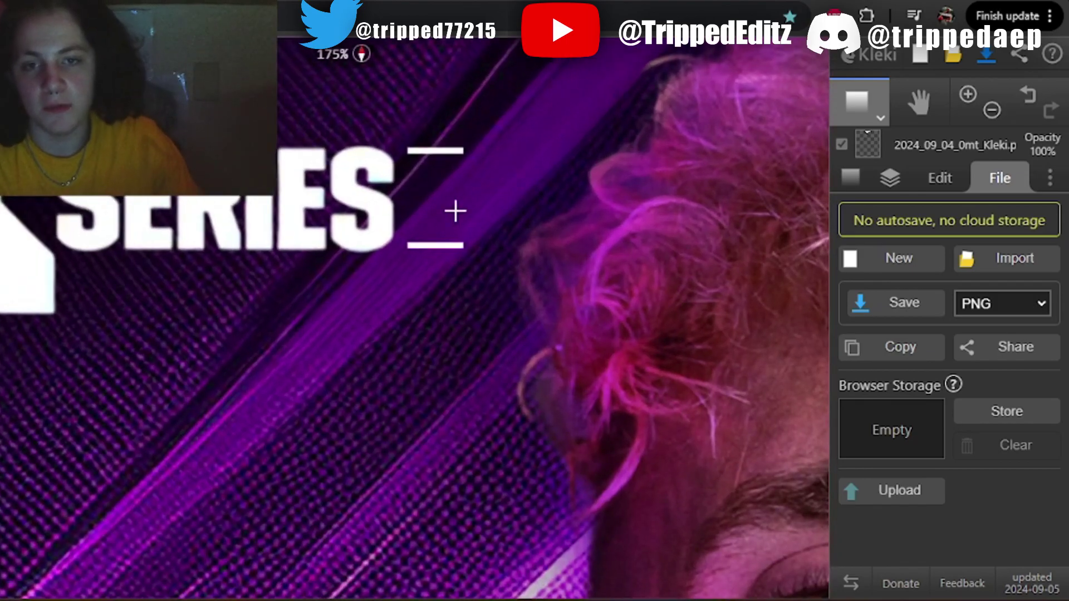
{"action": "scroll", "coordinate": [445, 185], "scroll_direction": "down", "scroll_amount": 7}
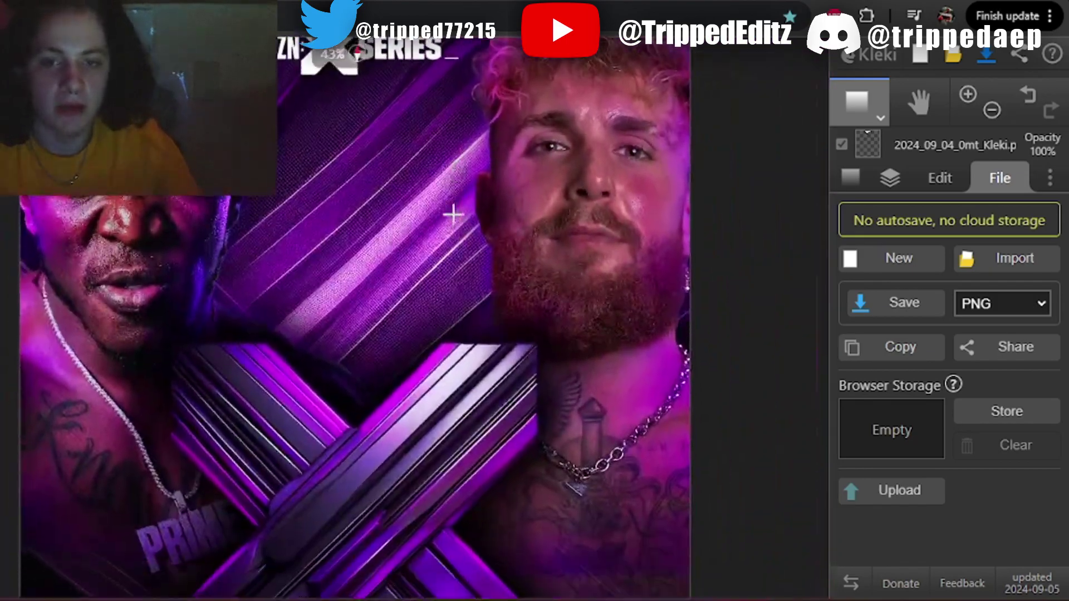
Import the DAZN logo as a new layer, shrunk to a small badge and centred below the X
{"action": "scroll", "coordinate": [453, 214], "scroll_direction": "up", "scroll_amount": 6}
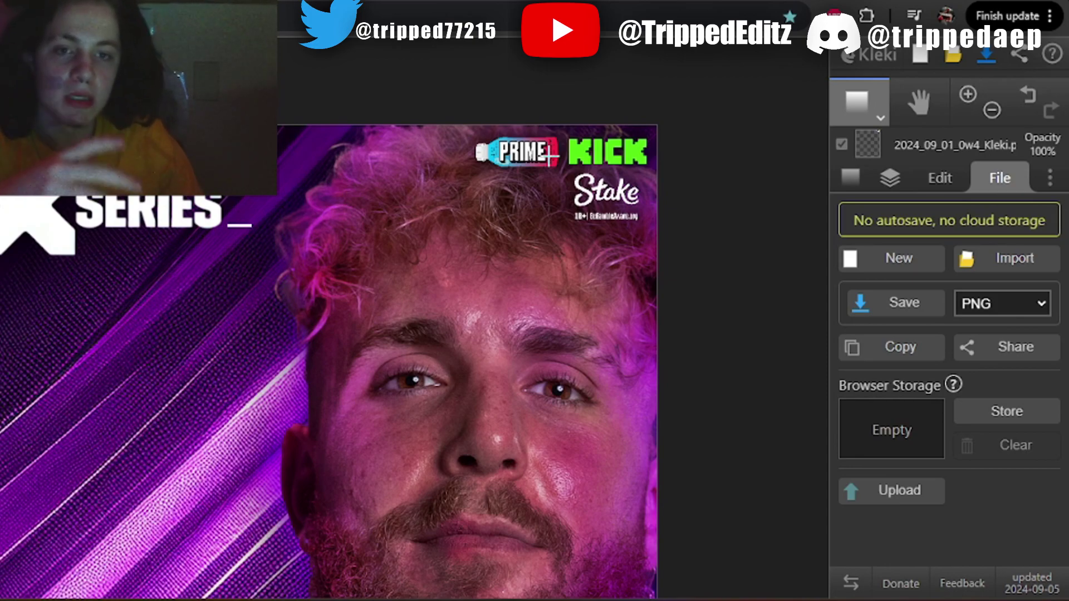
{"action": "scroll", "coordinate": [501, 215], "scroll_direction": "down", "scroll_amount": 5}
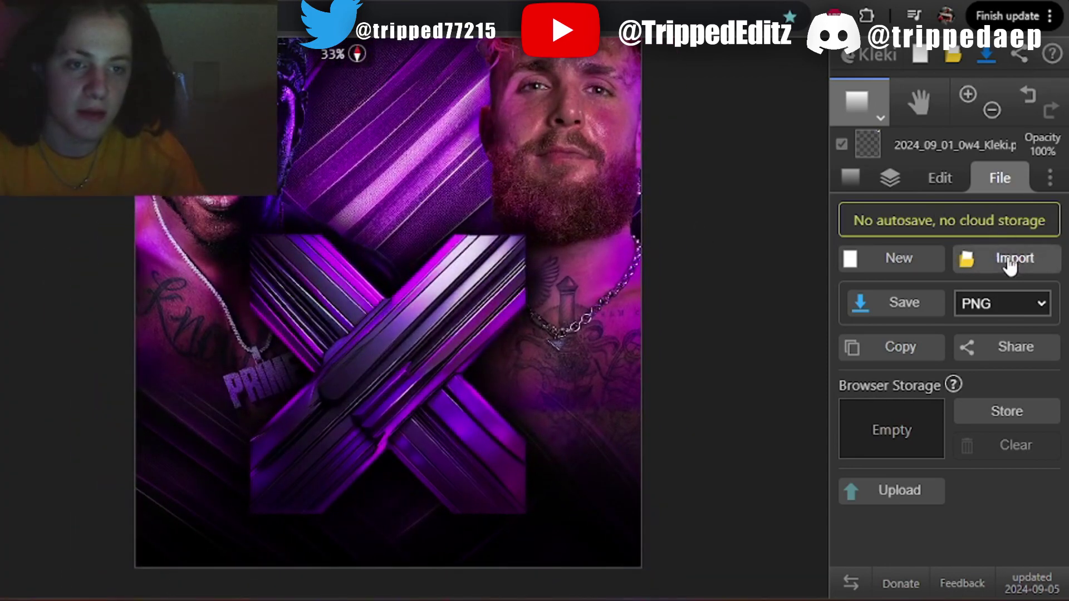
{"action": "left_click", "coordinate": [1011, 257]}
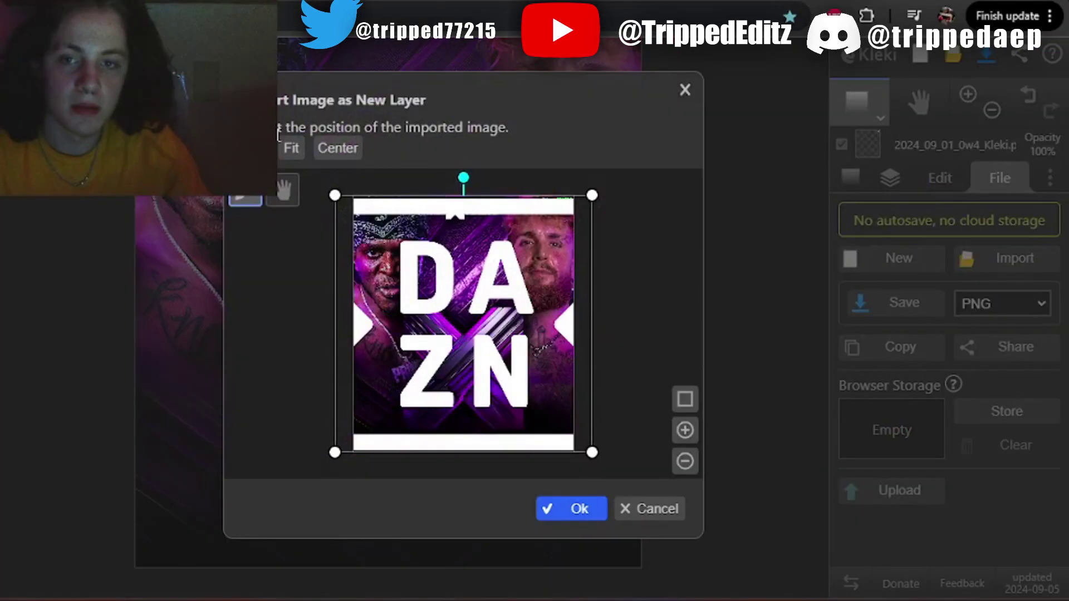
{"action": "left_click", "coordinate": [338, 148]}
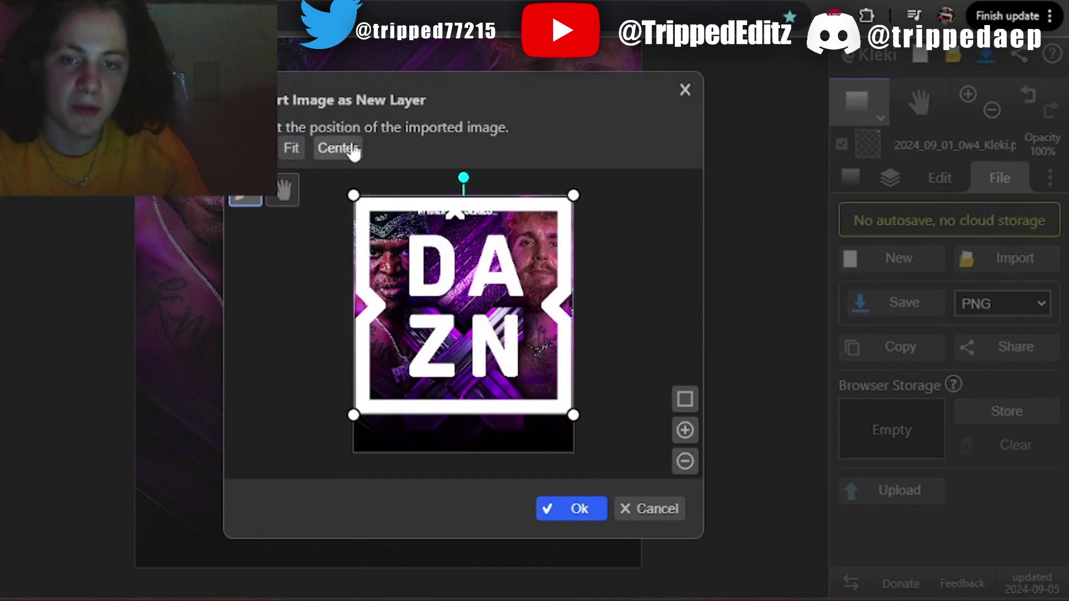
{"action": "left_click_drag", "start_coordinate": [494, 211], "coordinate": [465, 412]}
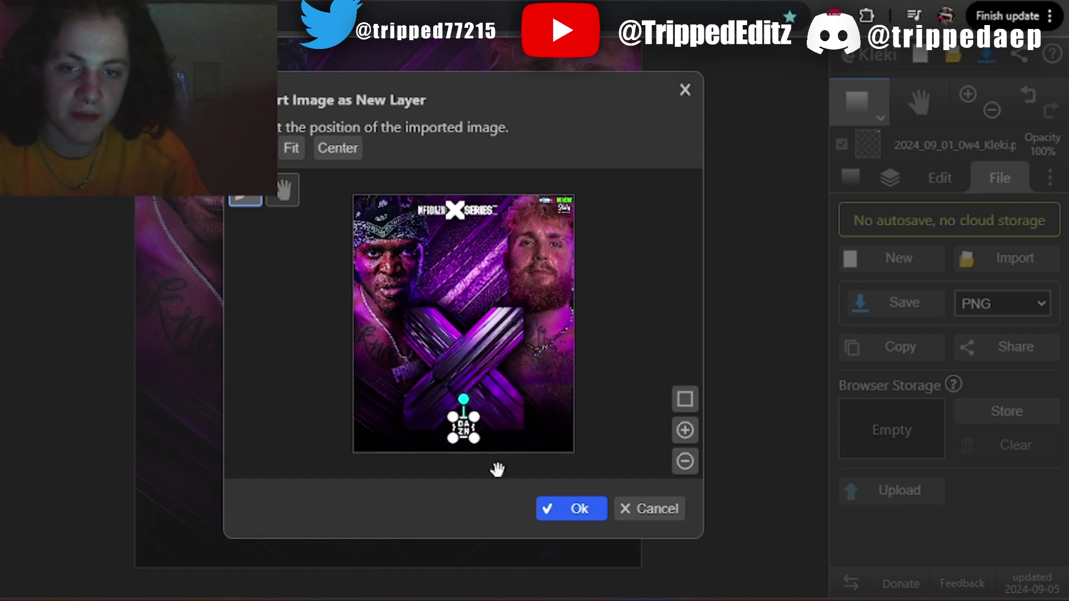
{"action": "left_click", "coordinate": [571, 509]}
Import the MF Boxing logo as a new layer, placed small between the two fighters above the X
{"action": "scroll", "coordinate": [597, 506], "scroll_direction": "up", "scroll_amount": 3}
{"action": "scroll", "coordinate": [449, 489], "scroll_direction": "down", "scroll_amount": 4}
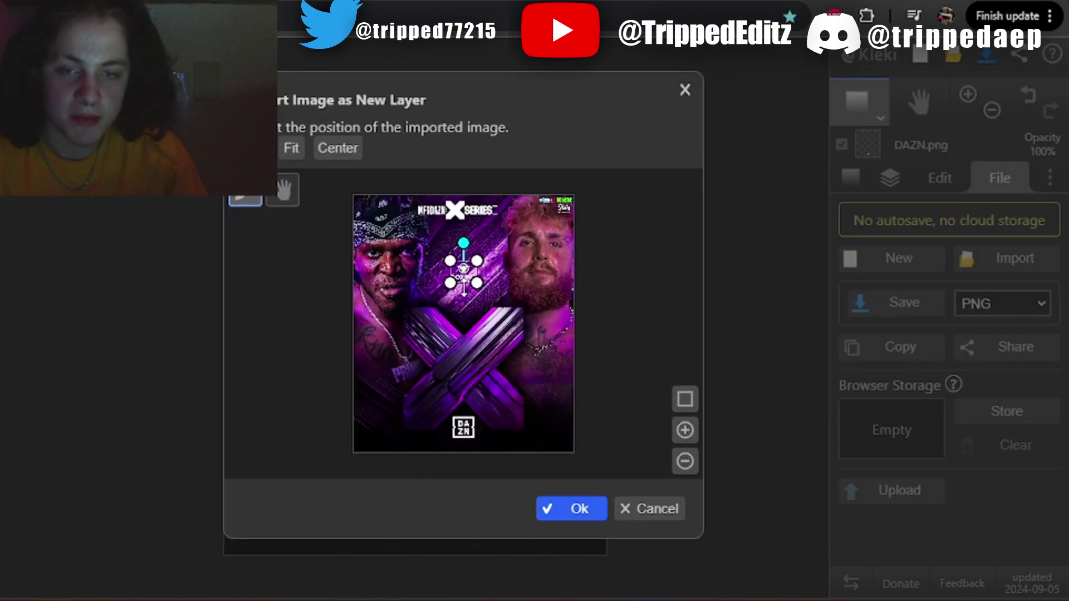
{"action": "left_click", "coordinate": [572, 509]}
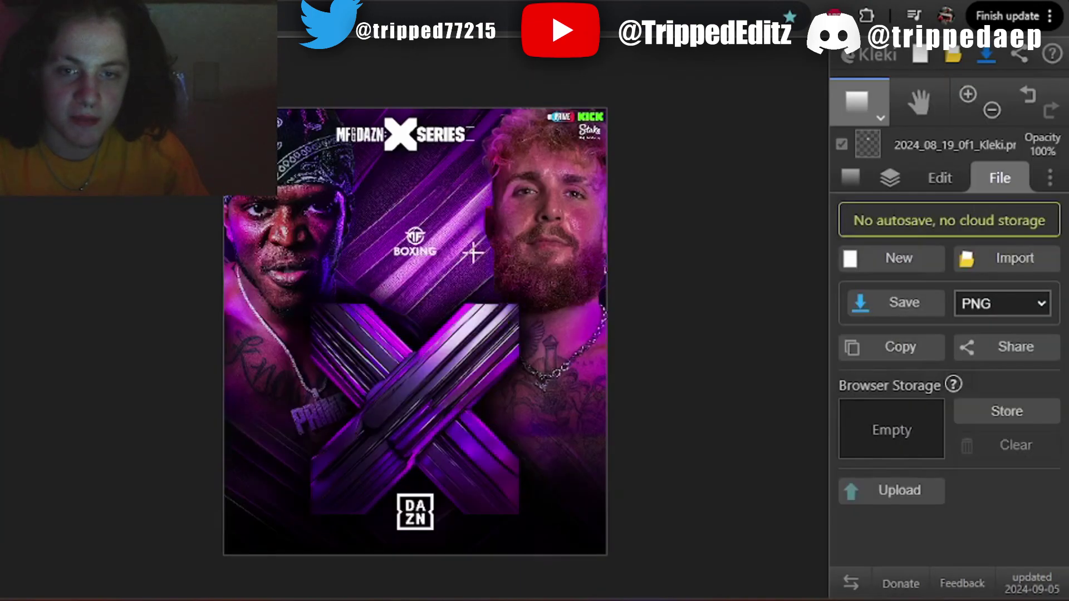
{"action": "scroll", "coordinate": [475, 250], "scroll_direction": "up", "scroll_amount": 5}
{"action": "scroll", "coordinate": [375, 241], "scroll_direction": "down", "scroll_amount": 4}
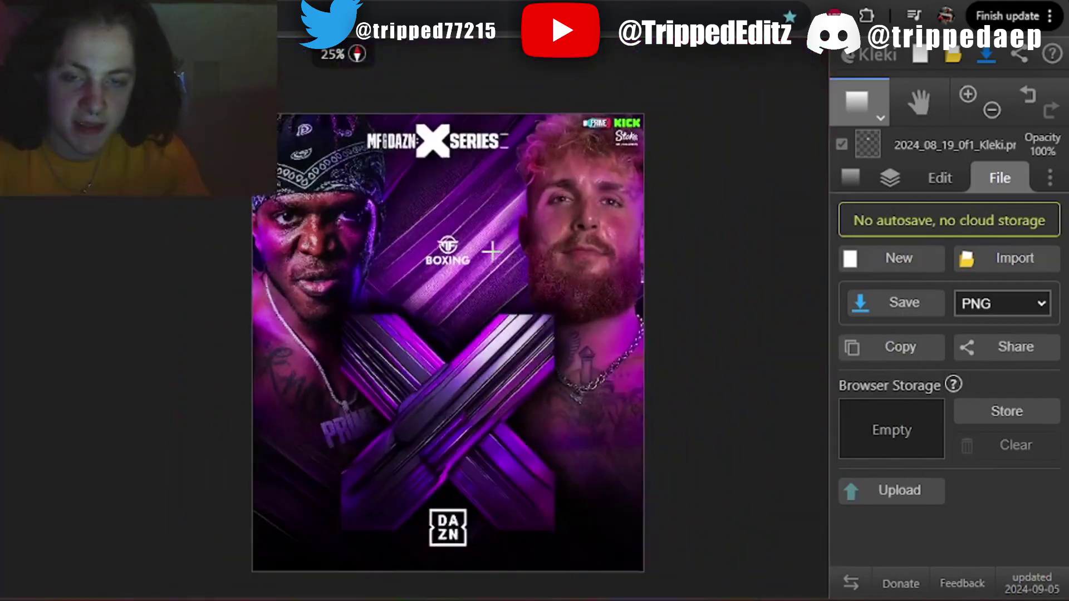
{"action": "scroll", "coordinate": [440, 262], "scroll_direction": "up", "scroll_amount": 3}
Duplicate the MF Boxing logo layer, invert the lower copy and apply a Triangle Blur with radius 116 for a shadow
{"action": "left_click", "coordinate": [888, 181]}
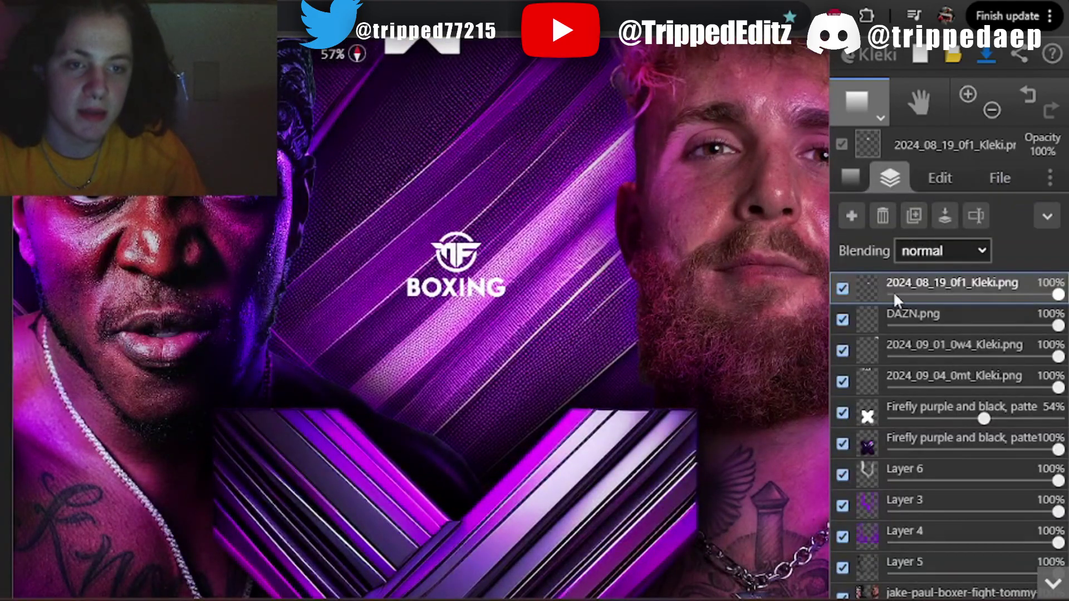
{"action": "left_click", "coordinate": [914, 216]}
{"action": "left_click", "coordinate": [903, 313]}
{"action": "left_click", "coordinate": [935, 176]}
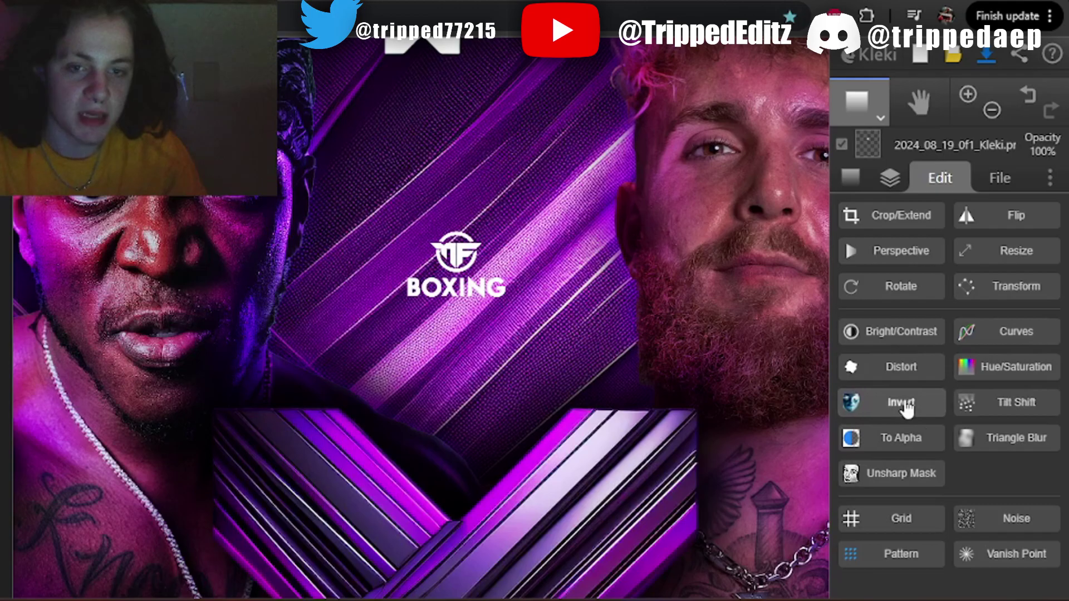
{"action": "left_click", "coordinate": [901, 402]}
{"action": "left_click", "coordinate": [1023, 443]}
{"action": "left_click_drag", "start_coordinate": [432, 161], "coordinate": [396, 151]}
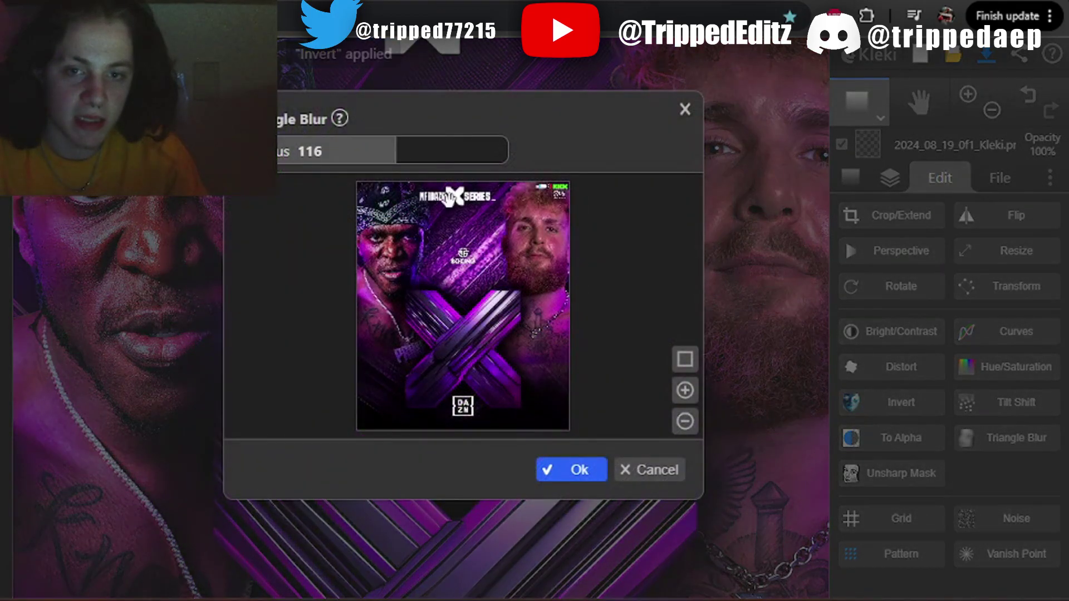
{"action": "left_click", "coordinate": [583, 483]}
Copy the whole poster to the clipboard and open it as a document in Photopea
{"action": "left_click", "coordinate": [888, 179]}
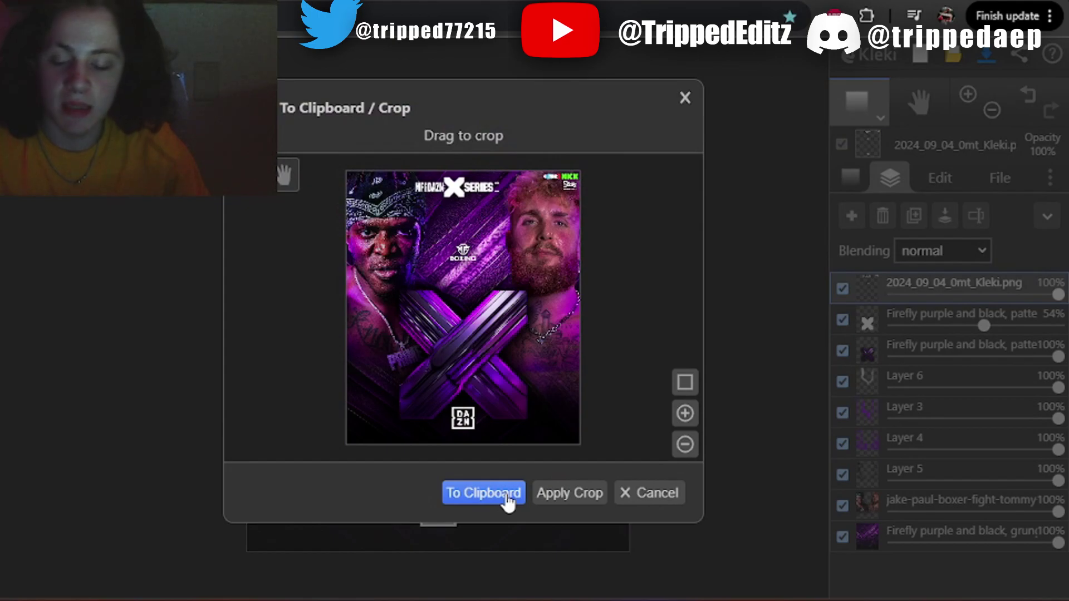
{"action": "left_click", "coordinate": [508, 497]}
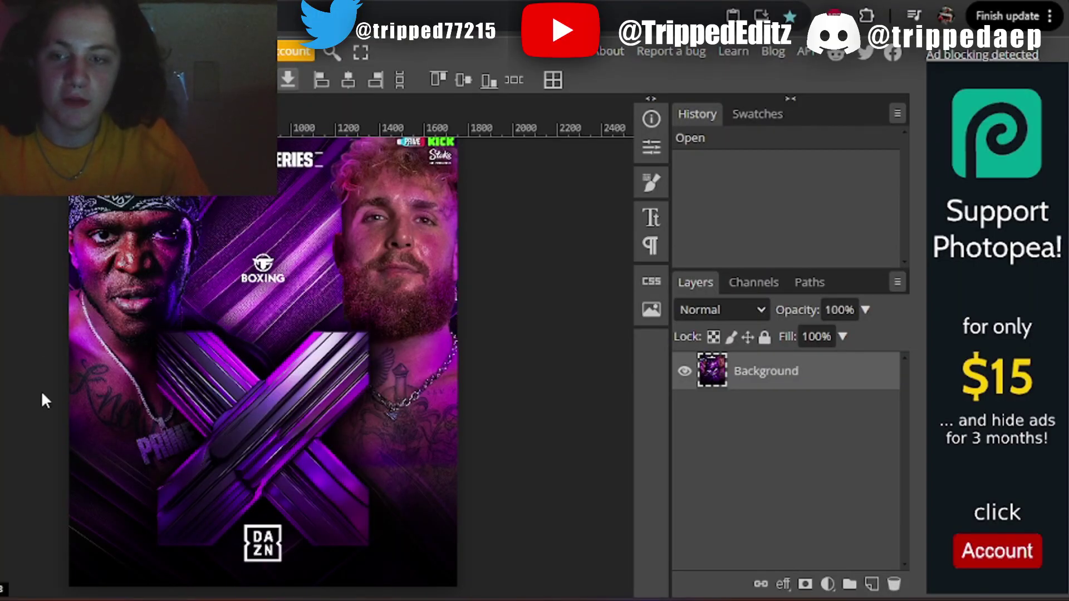
{"action": "scroll", "coordinate": [244, 359], "scroll_direction": "down", "scroll_amount": 1}
Add a text layer reading "KSI" over the X in the heavy, extra-wide font
{"action": "key", "text": "t"}
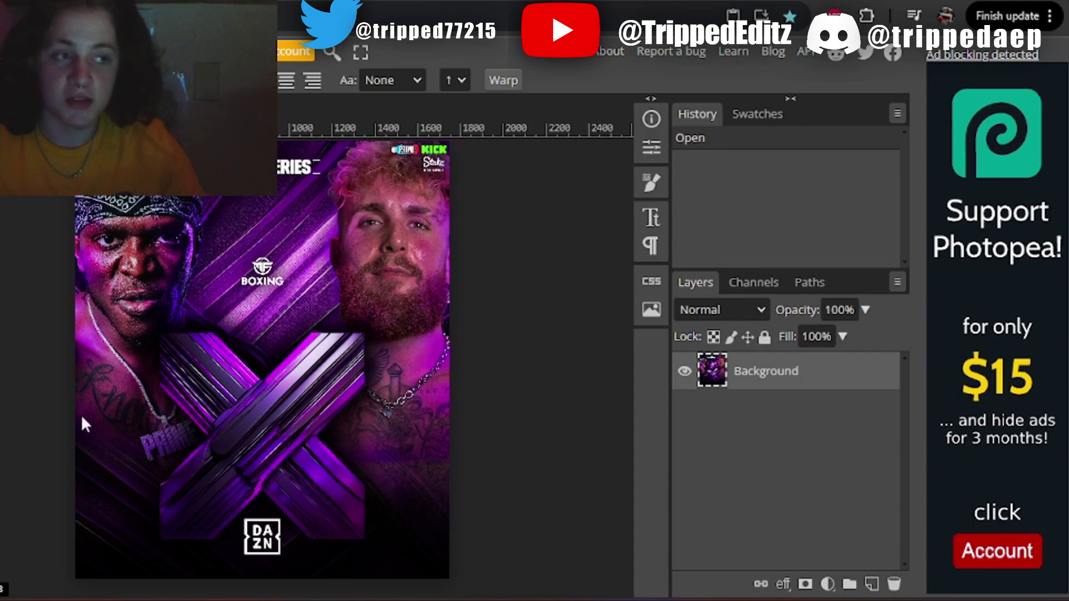
{"action": "left_click", "coordinate": [222, 421]}
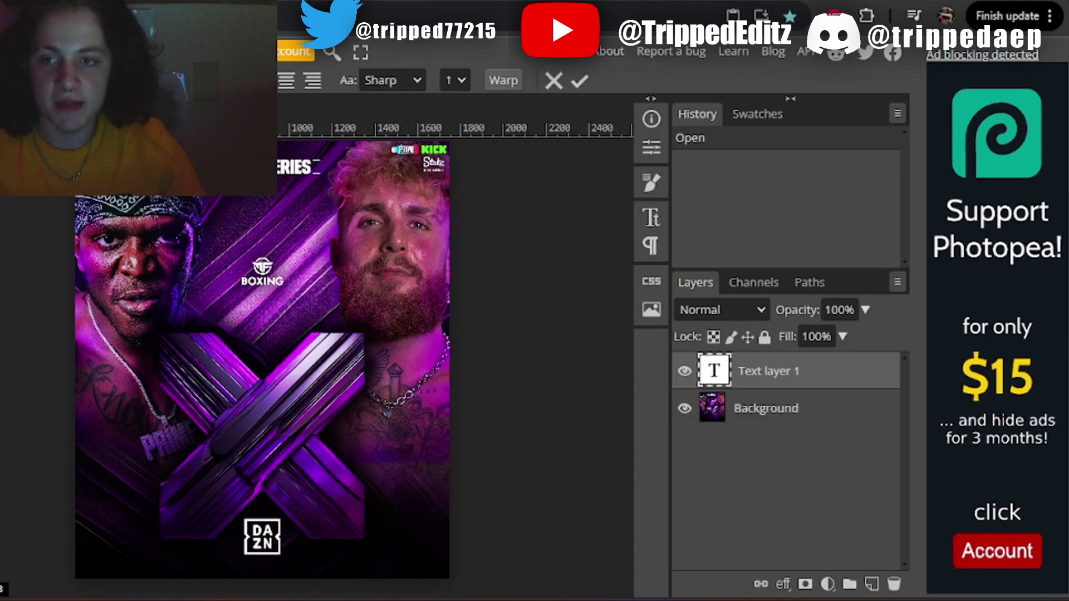
{"action": "left_click", "coordinate": [33, 81]}
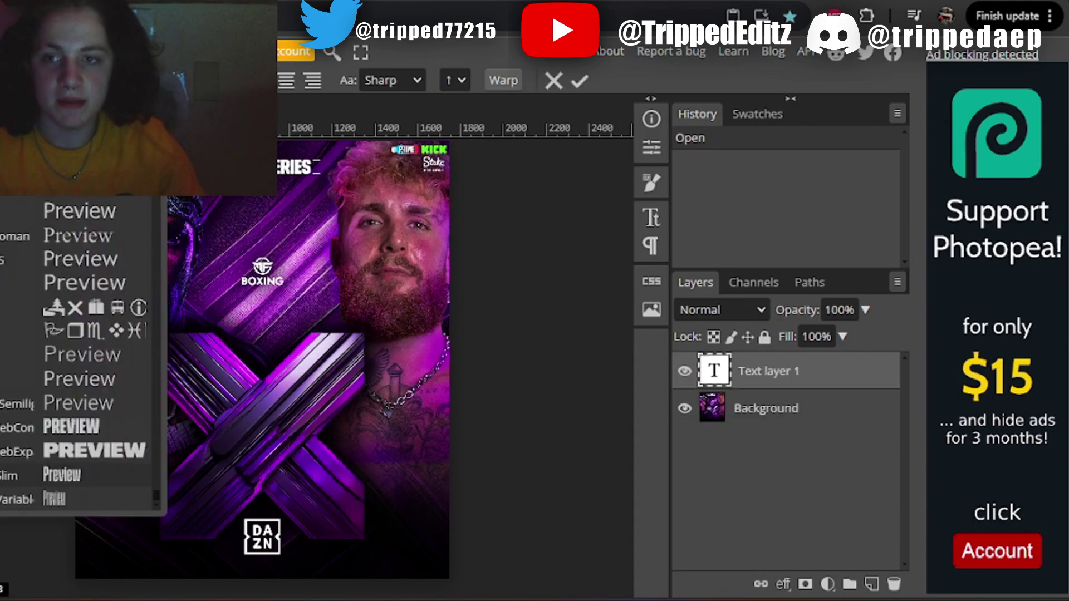
{"action": "left_click", "coordinate": [101, 452]}
{"action": "left_click", "coordinate": [219, 413]}
{"action": "type", "text": "KSI"}
Enlarge the KSI text to about 725 × 423 px and centre it over the upper half of the X
{"action": "left_click_drag", "start_coordinate": [272, 378], "coordinate": [375, 322]}
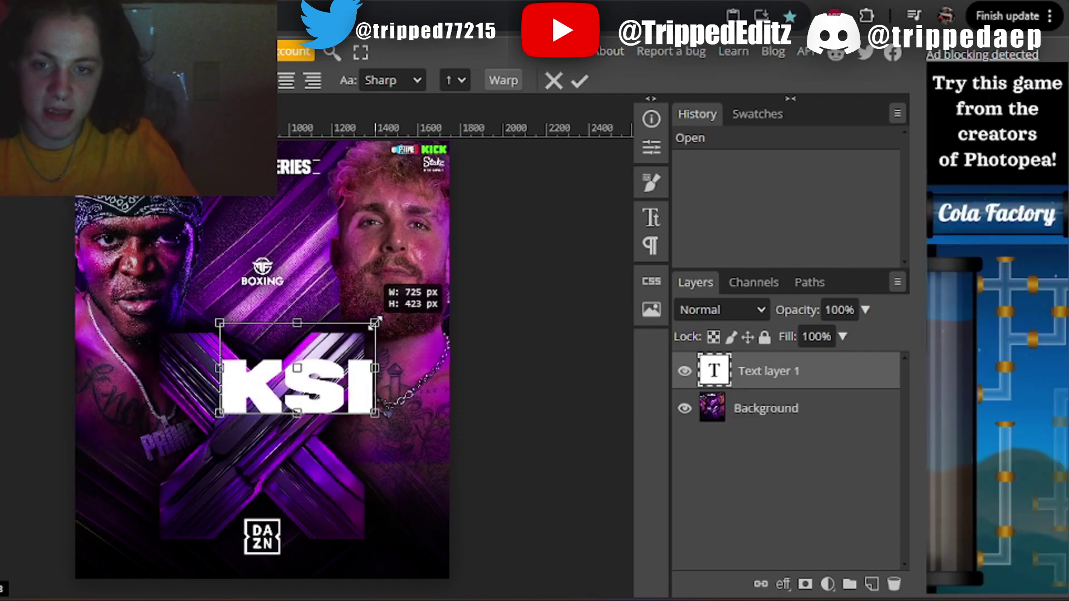
{"action": "left_click_drag", "start_coordinate": [334, 384], "coordinate": [268, 400]}
{"action": "left_click", "coordinate": [579, 80]}
{"action": "key", "text": "v"}
Add a text layer reading "JAKE PAUL" below KSI and set only the word PAUL in the heavy, extra-wide font
{"action": "key", "text": "t"}
{"action": "left_click", "coordinate": [190, 468]}
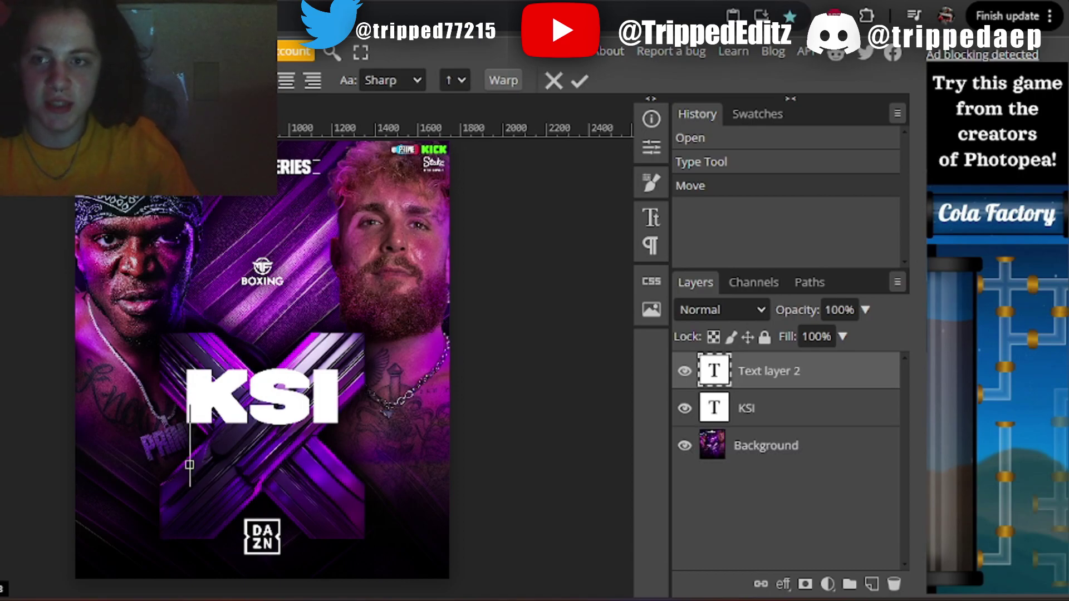
{"action": "type", "text": "JAKE PAUL"}
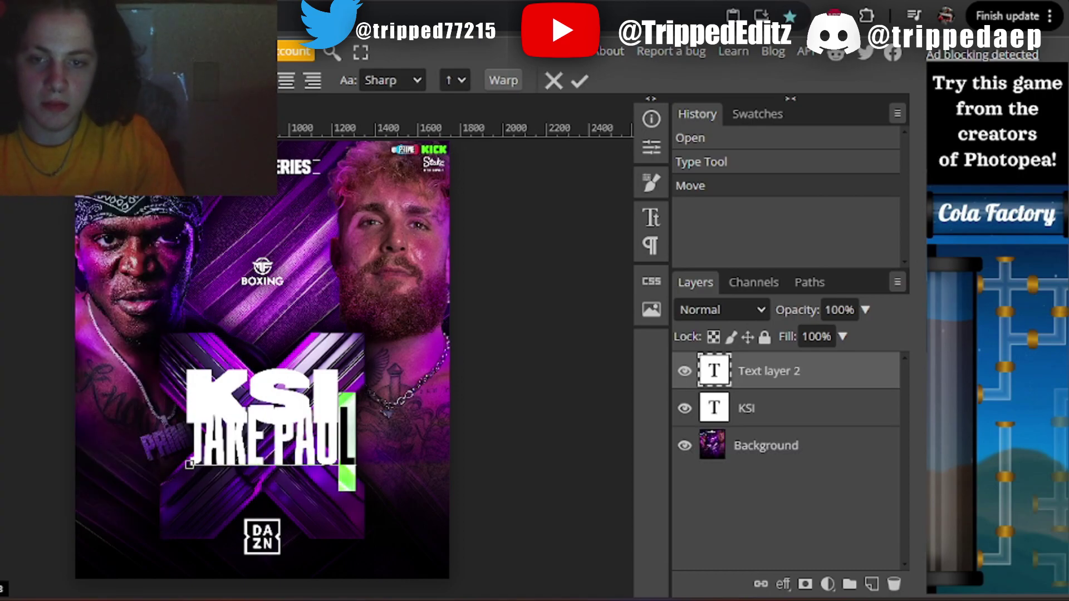
{"action": "left_click", "coordinate": [481, 183]}
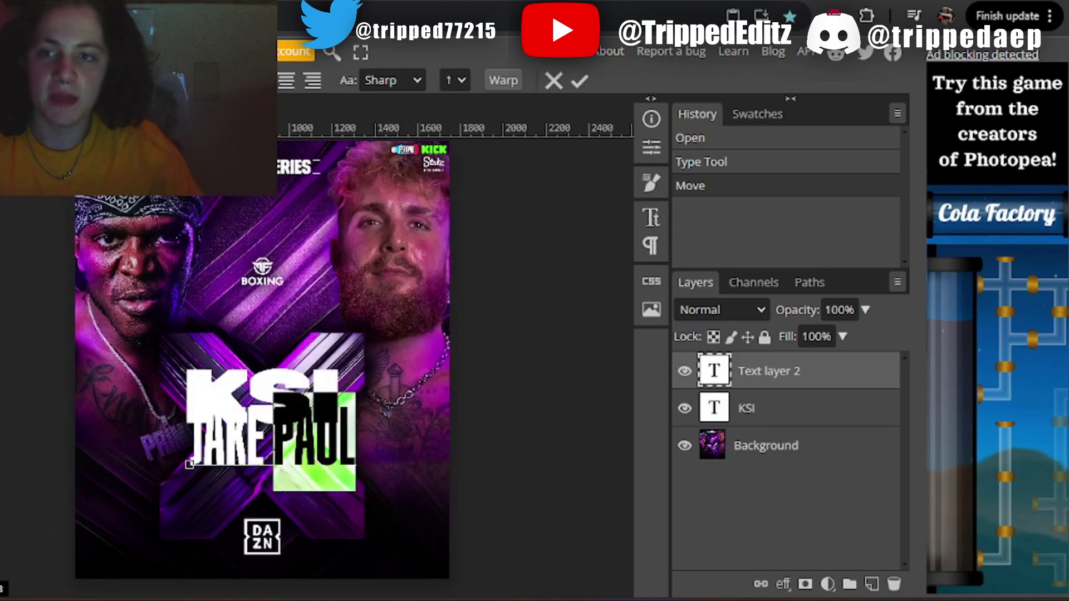
{"action": "left_click", "coordinate": [33, 81]}
{"action": "left_click", "coordinate": [93, 462]}
Scale the JAKE PAUL text to roughly the width of the X and place it directly beneath KSI
{"action": "left_click_drag", "start_coordinate": [555, 483], "coordinate": [534, 507]}
{"action": "left_click_drag", "start_coordinate": [473, 389], "coordinate": [363, 413]}
{"action": "left_click_drag", "start_coordinate": [439, 482], "coordinate": [442, 463]}
{"action": "left_click_drag", "start_coordinate": [368, 396], "coordinate": [378, 394]}
{"action": "key", "text": "ctrl+Return"}
{"action": "key", "text": "v"}
{"action": "left_click_drag", "start_coordinate": [267, 461], "coordinate": [254, 460]}
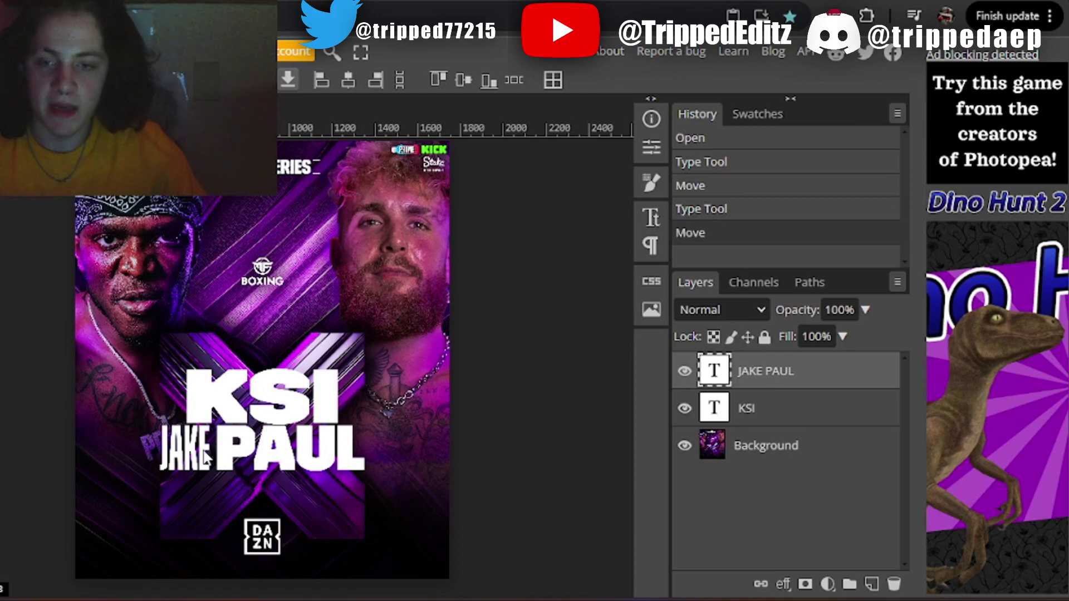
Add a small "vs" text layer in a condensed font and place it just after the I of KSI
{"action": "key", "text": "t"}
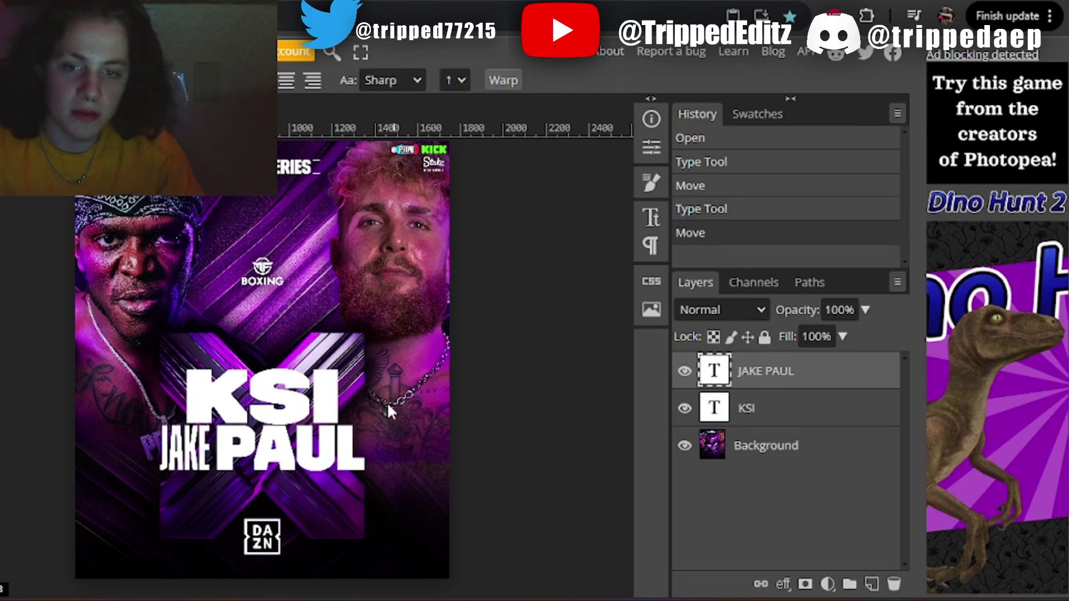
{"action": "left_click", "coordinate": [348, 401]}
{"action": "left_click", "coordinate": [34, 81]}
{"action": "scroll", "coordinate": [95, 449], "scroll_direction": "down", "scroll_amount": 2}
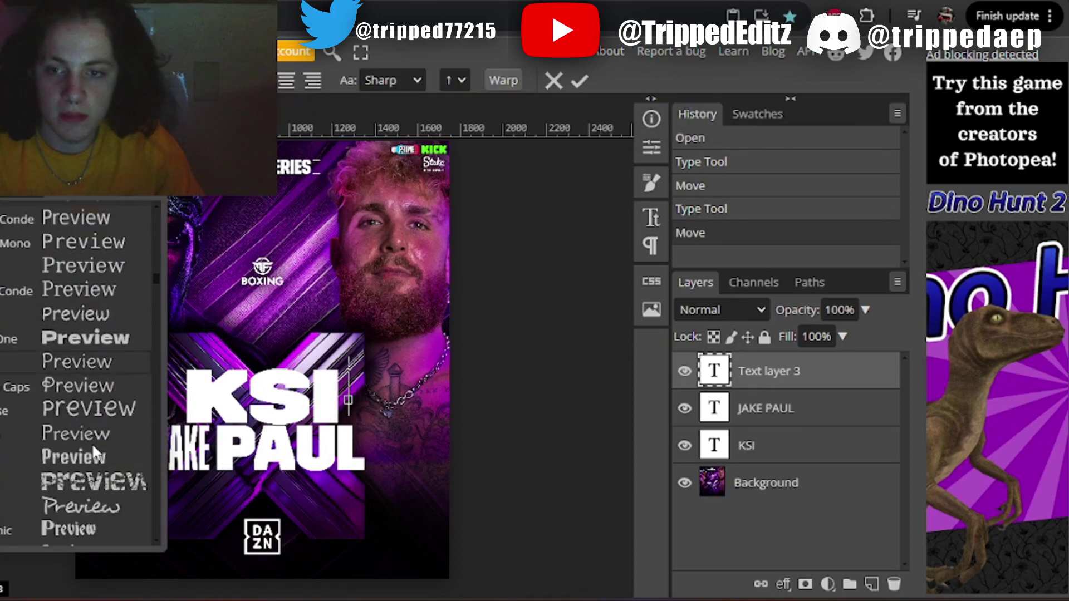
{"action": "left_click", "coordinate": [39, 184]}
{"action": "left_click", "coordinate": [41, 224]}
{"action": "left_click", "coordinate": [115, 284]}
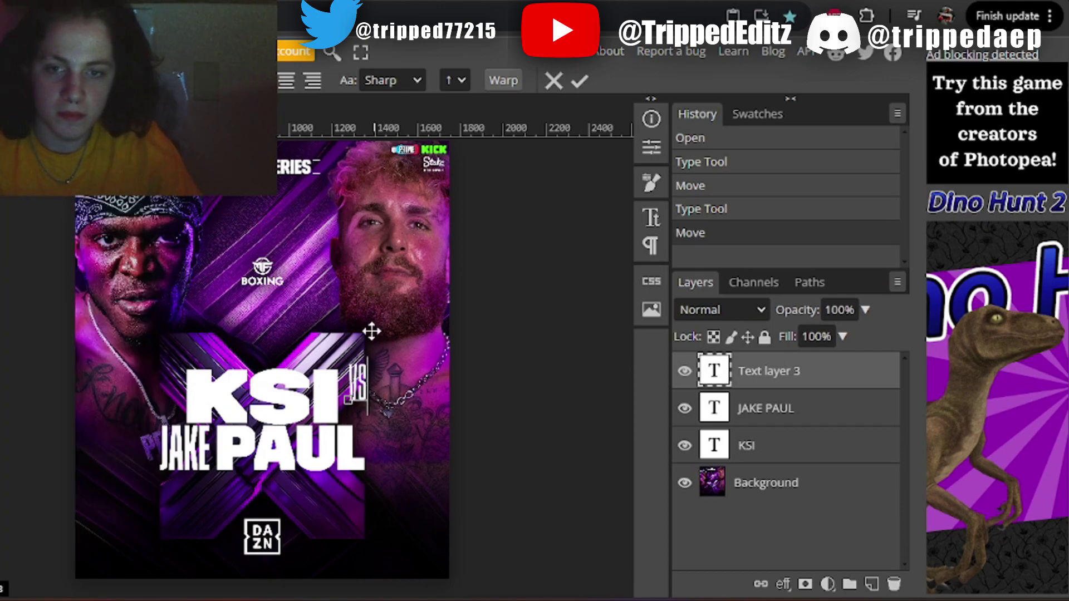
{"action": "left_click_drag", "start_coordinate": [369, 334], "coordinate": [358, 371]}
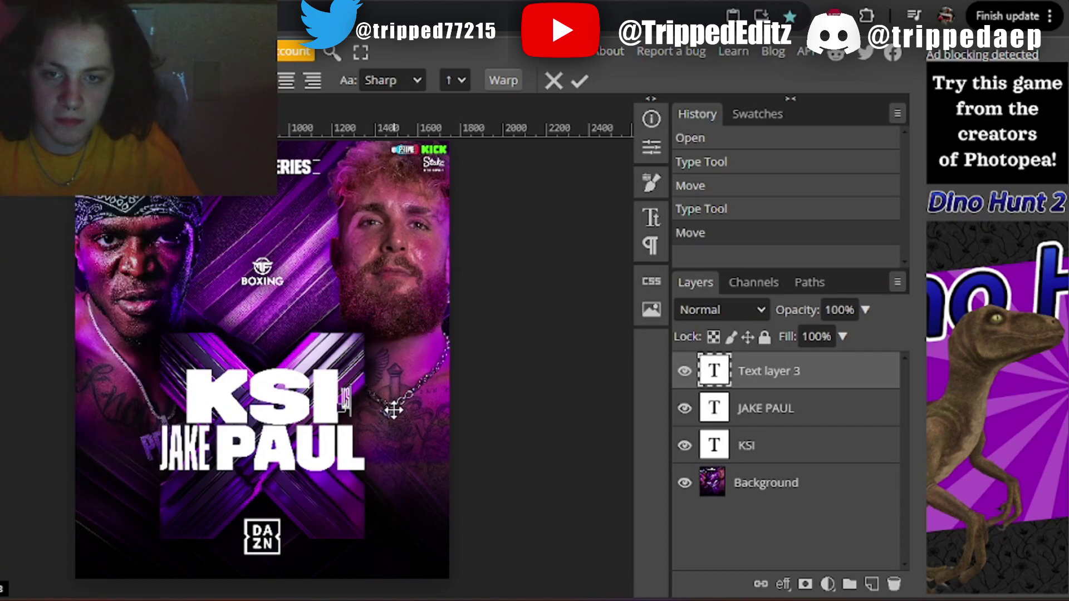
{"action": "left_click", "coordinate": [583, 81]}
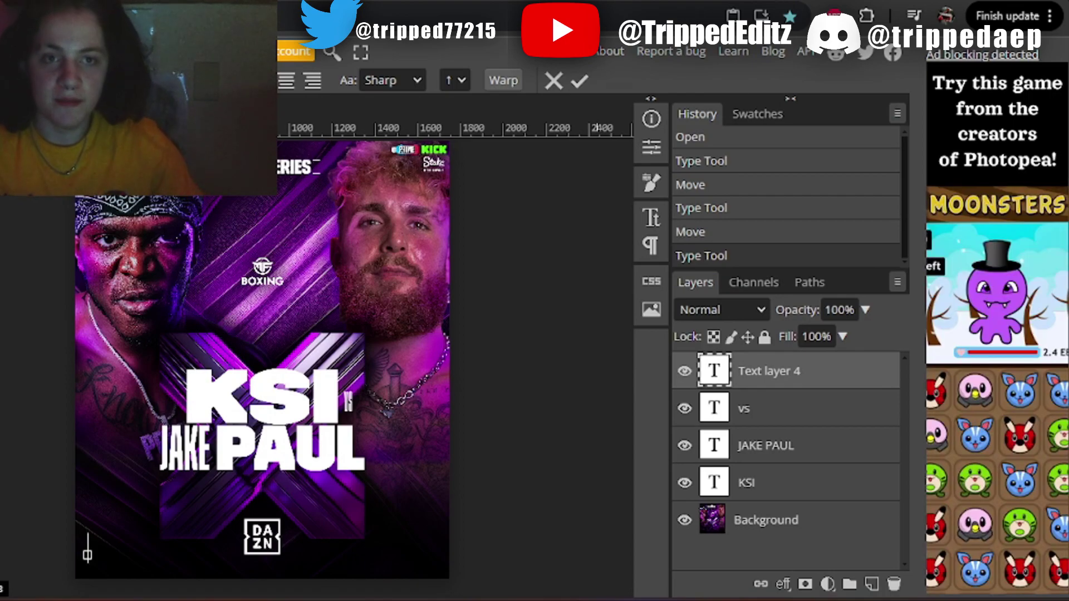
Search Google Images for a May 2025 calendar and examine the dates for the fight night
{"action": "key", "text": "ctrl+t"}
{"action": "type", "text": "google.com"}
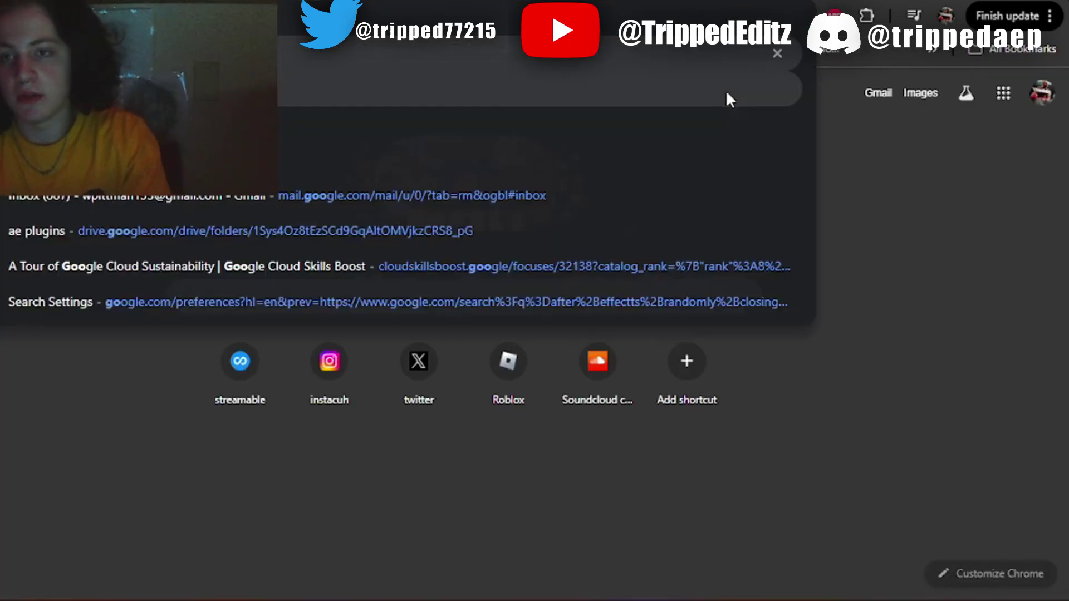
{"action": "key", "text": "Return"}
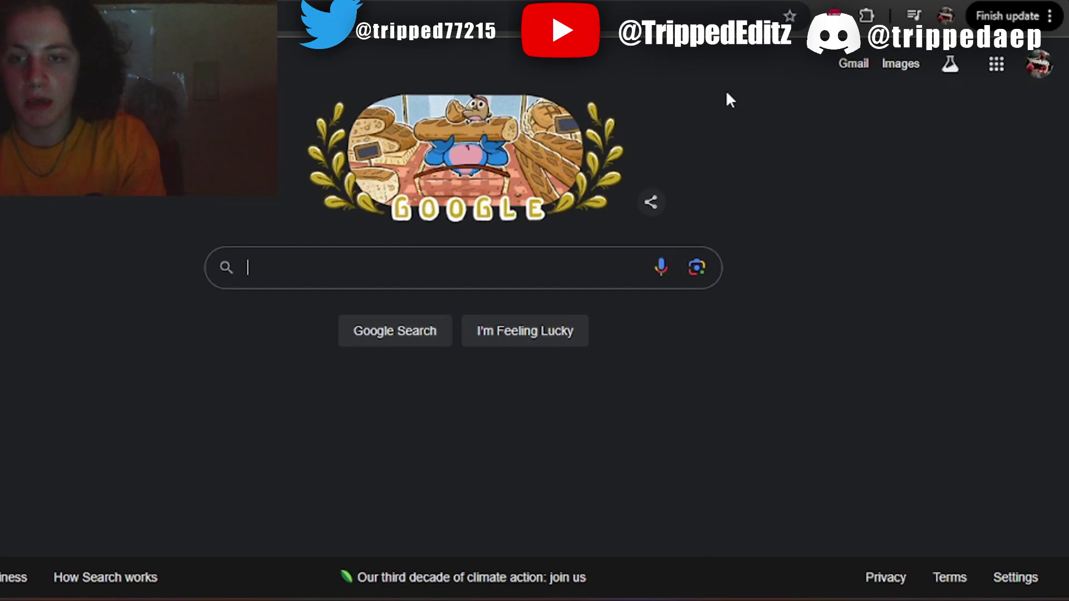
{"action": "type", "text": "may 20255"}
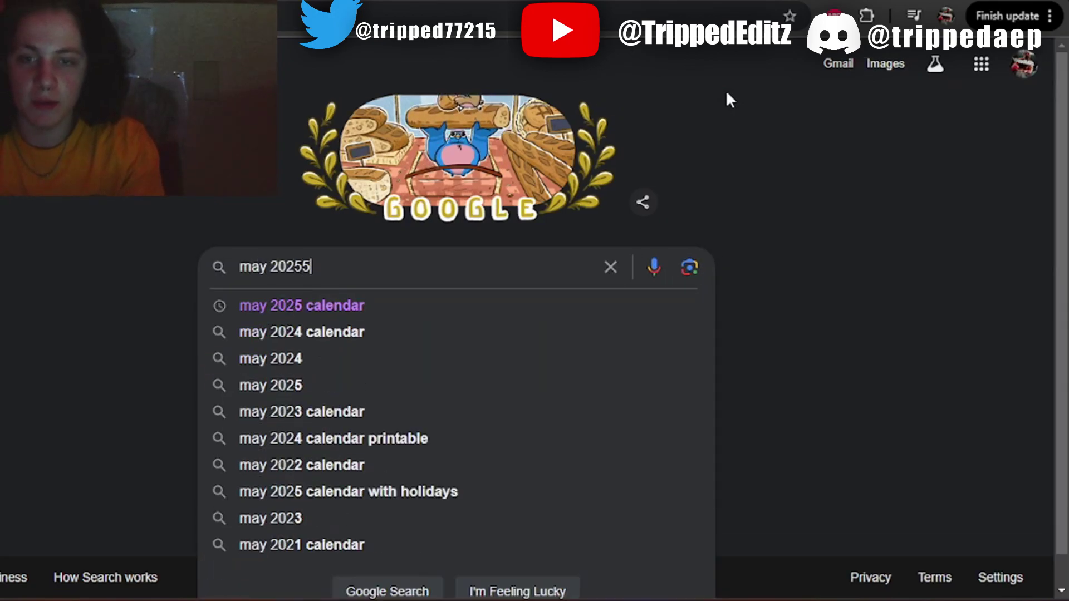
{"action": "key", "text": "BackSpace"}
{"action": "type", "text": "calender"}
{"action": "key", "text": "Return"}
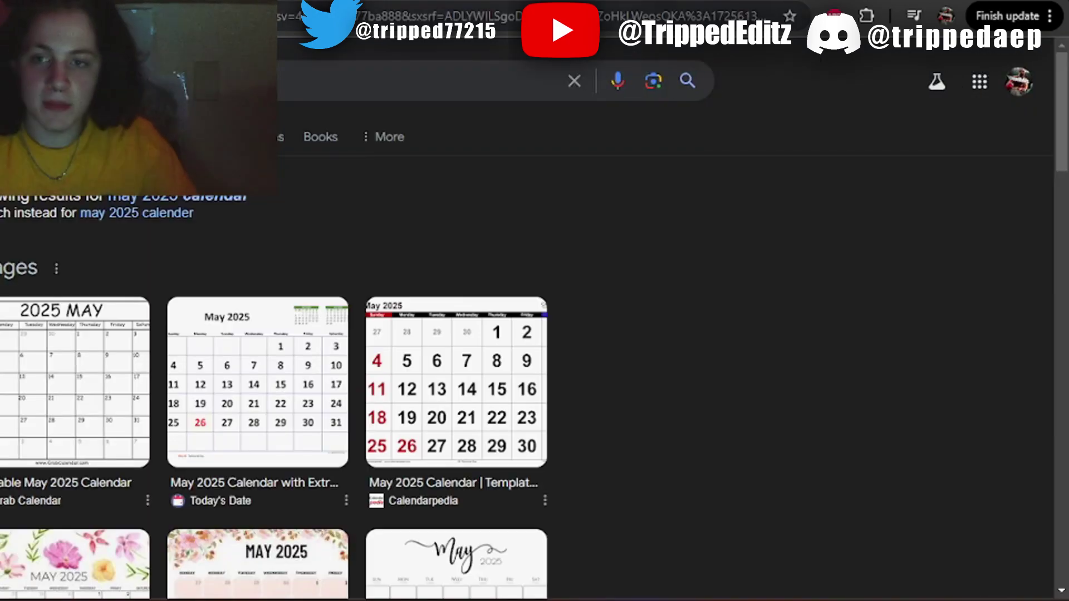
{"action": "left_click", "coordinate": [28, 137]}
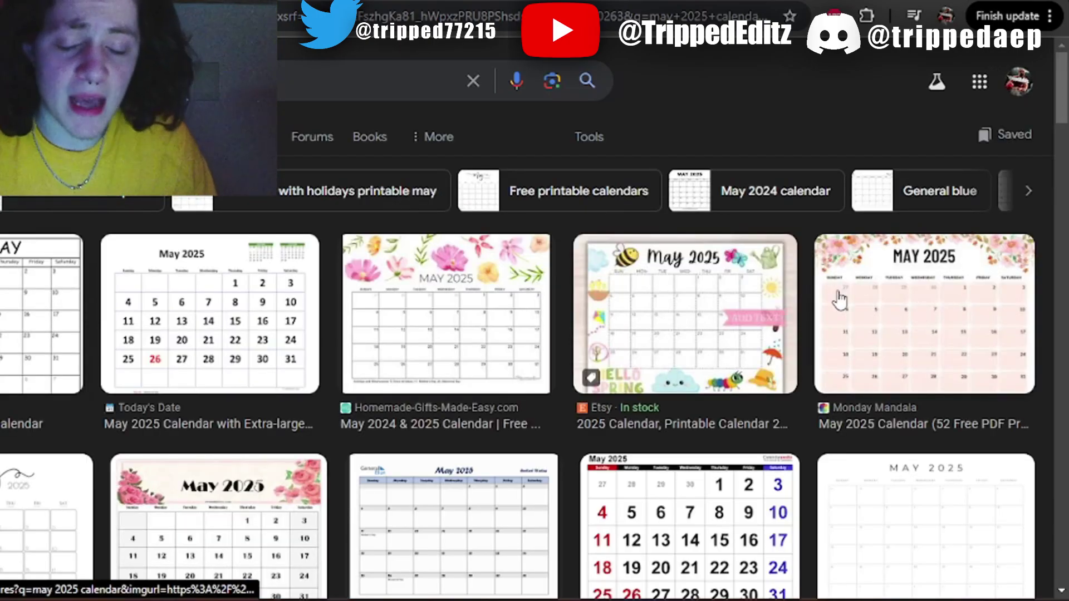
{"action": "left_click", "coordinate": [15, 301]}
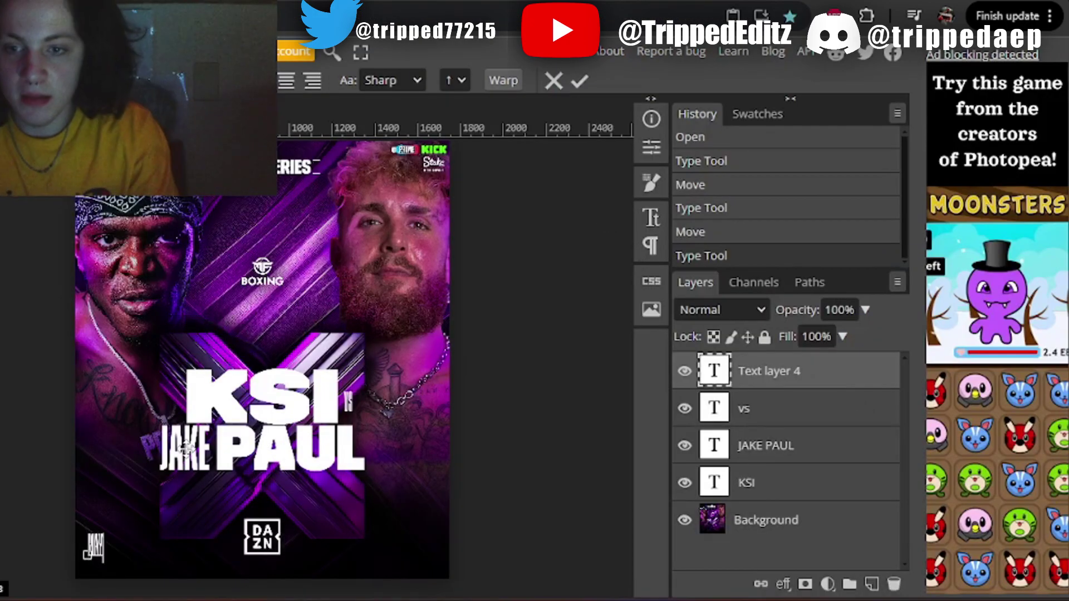
Finish the "MAY 27" text in the poster's lower-left corner, with 27 in the extra-wide font, and enlarge it
{"action": "left_click_drag", "start_coordinate": [115, 549], "coordinate": [104, 548]}
{"action": "left_click", "coordinate": [67, 80]}
{"action": "left_click", "coordinate": [84, 258]}
{"action": "left_click_drag", "start_coordinate": [148, 517], "coordinate": [160, 506]}
{"action": "left_click_drag", "start_coordinate": [242, 507], "coordinate": [236, 520]}
Add "WEMBLEY, UK" in the poster's lower-right corner, with UK in the extra-wide font, scaled to about 501 × 203 px
{"action": "left_click", "coordinate": [365, 557]}
{"action": "type", "text": "W"}
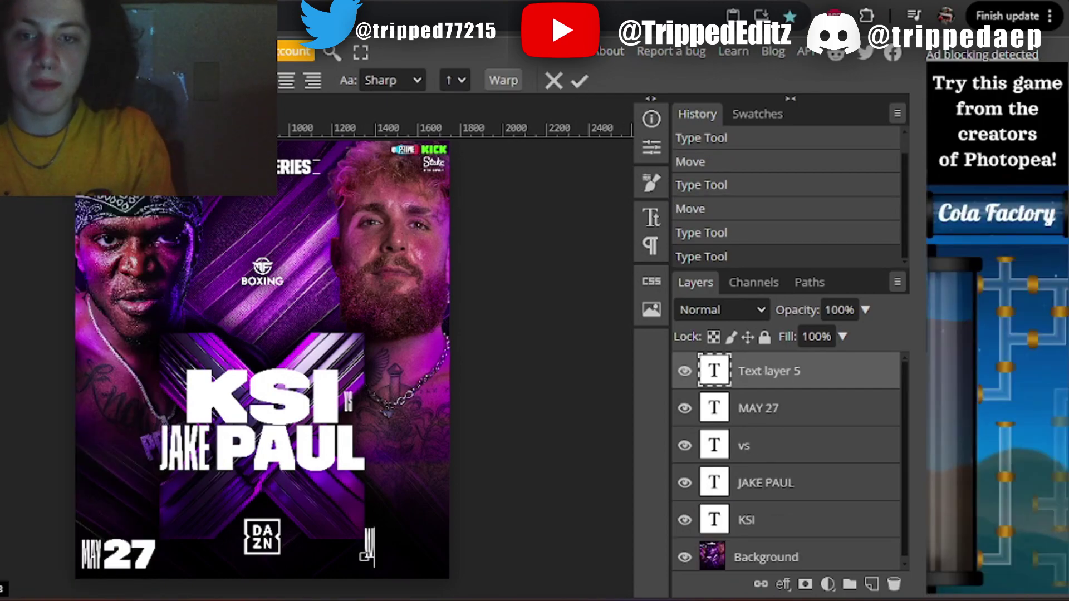
{"action": "type", "text": "EMBLEY, UK"}
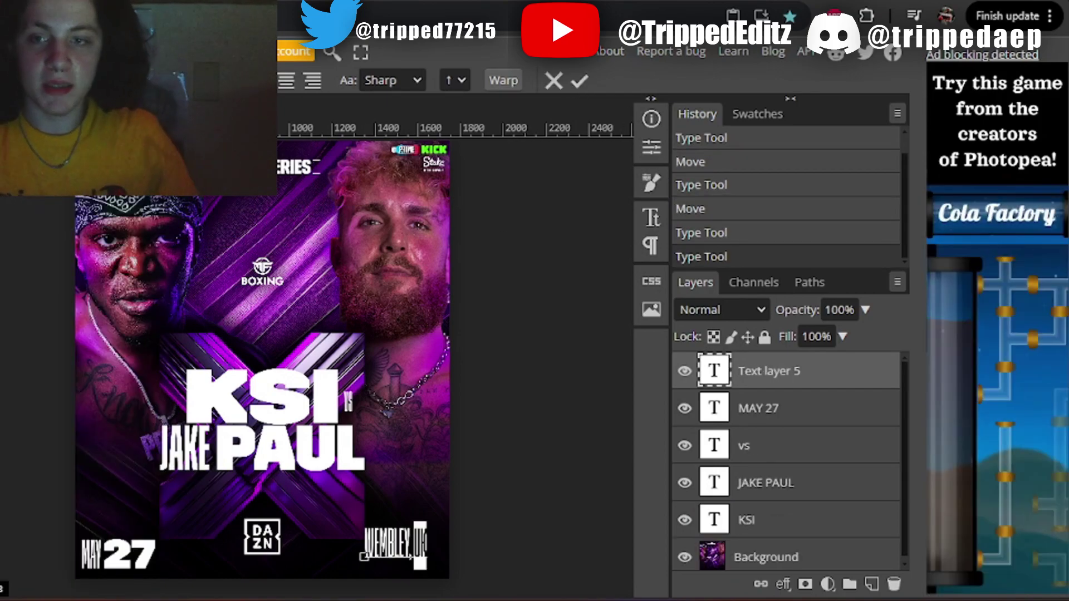
{"action": "left_click", "coordinate": [67, 80]}
{"action": "left_click", "coordinate": [84, 258]}
{"action": "left_click_drag", "start_coordinate": [561, 494], "coordinate": [535, 503]}
{"action": "left_click_drag", "start_coordinate": [448, 523], "coordinate": [447, 525]}
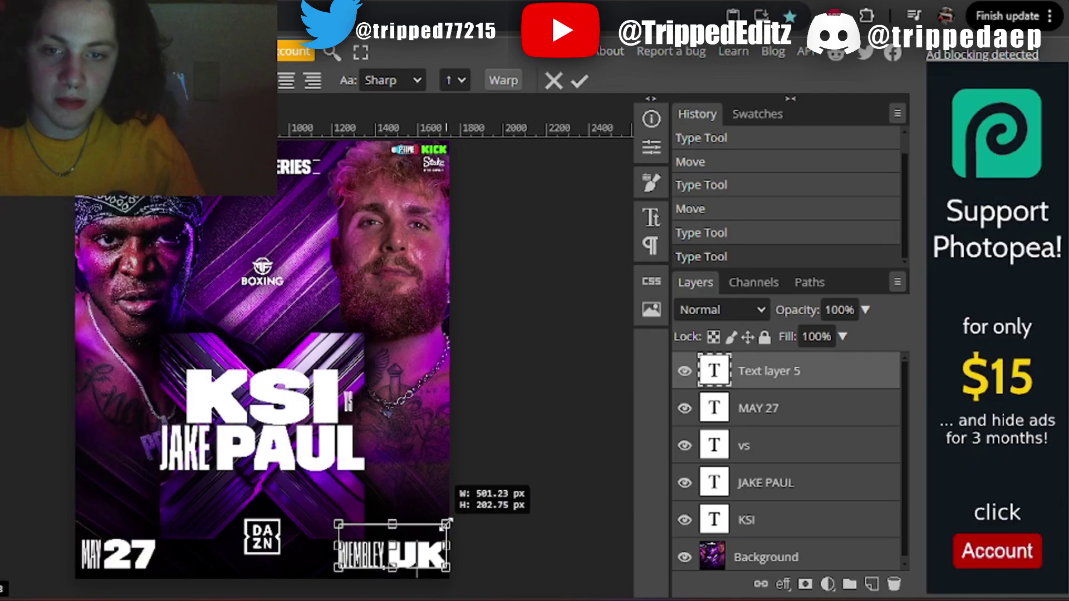
{"action": "left_click", "coordinate": [579, 82]}
{"action": "scroll", "coordinate": [314, 147], "scroll_direction": "up", "scroll_amount": 7}
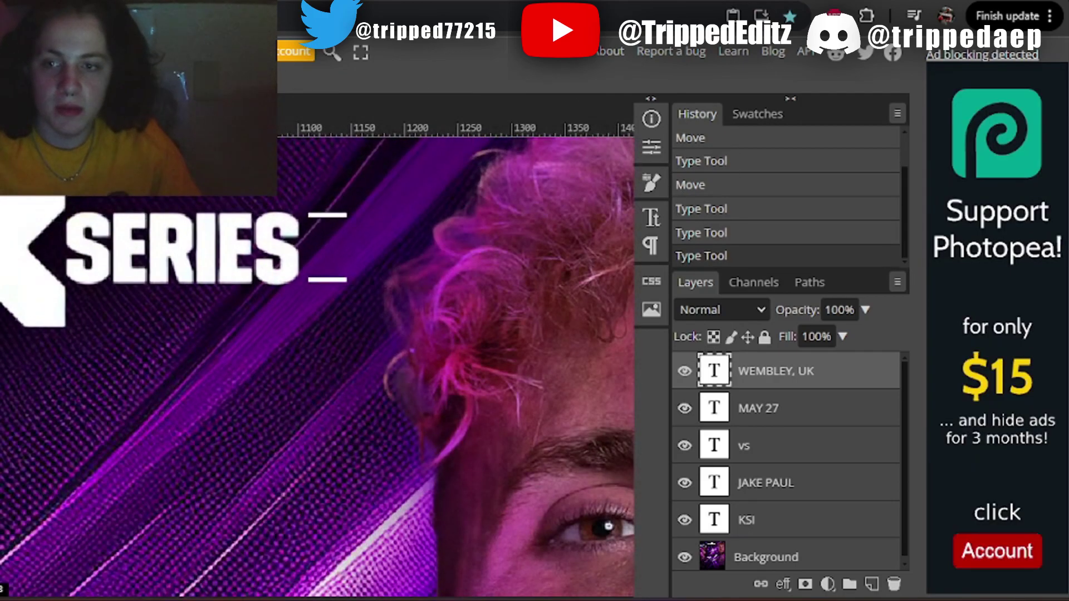
{"action": "left_click", "coordinate": [794, 551]}
{"action": "left_click", "coordinate": [835, 371]}
{"action": "left_click", "coordinate": [66, 80]}
{"action": "left_click", "coordinate": [143, 241]}
{"action": "key", "text": "ctrl+z"}
Add "24" in a condensed font, shrunk to fit between the two short lines after the X SERIES logo
{"action": "left_click", "coordinate": [303, 278]}
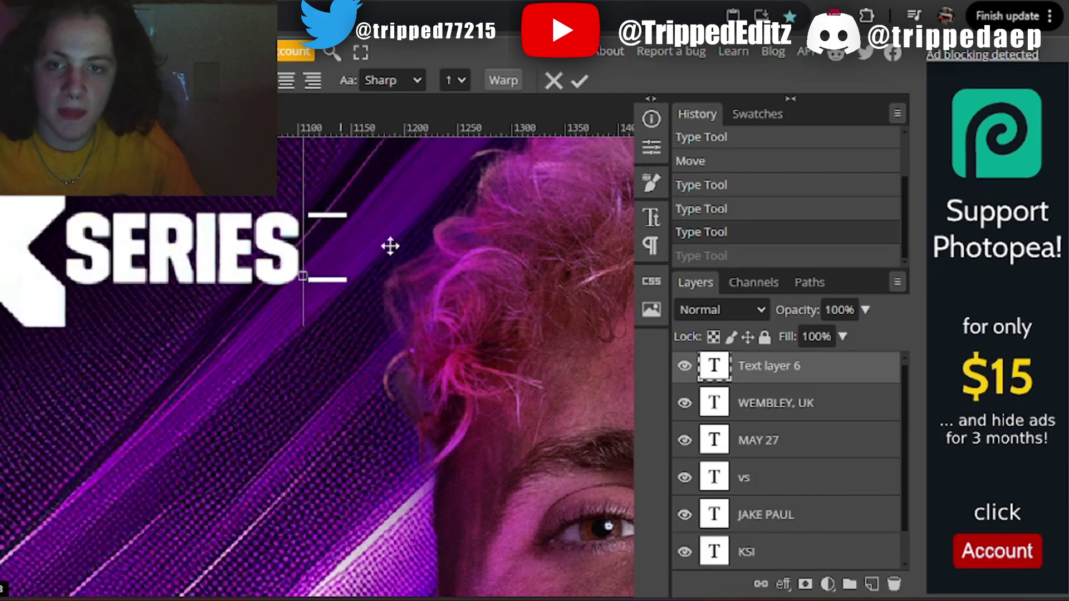
{"action": "left_click_drag", "start_coordinate": [389, 246], "coordinate": [414, 250]}
{"action": "left_click", "coordinate": [66, 80]}
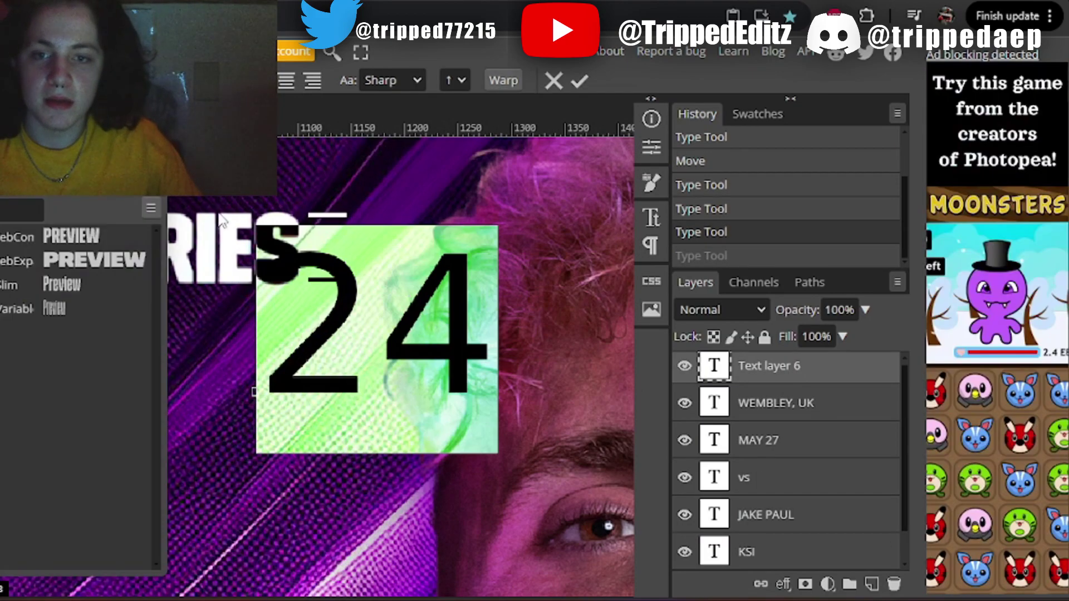
{"action": "left_click", "coordinate": [72, 237]}
{"action": "left_click_drag", "start_coordinate": [356, 234], "coordinate": [303, 372]}
{"action": "left_click_drag", "start_coordinate": [376, 381], "coordinate": [427, 212]}
{"action": "left_click_drag", "start_coordinate": [356, 195], "coordinate": [347, 186]}
{"action": "left_click", "coordinate": [582, 81]}
{"action": "key", "text": "ctrl+0"}
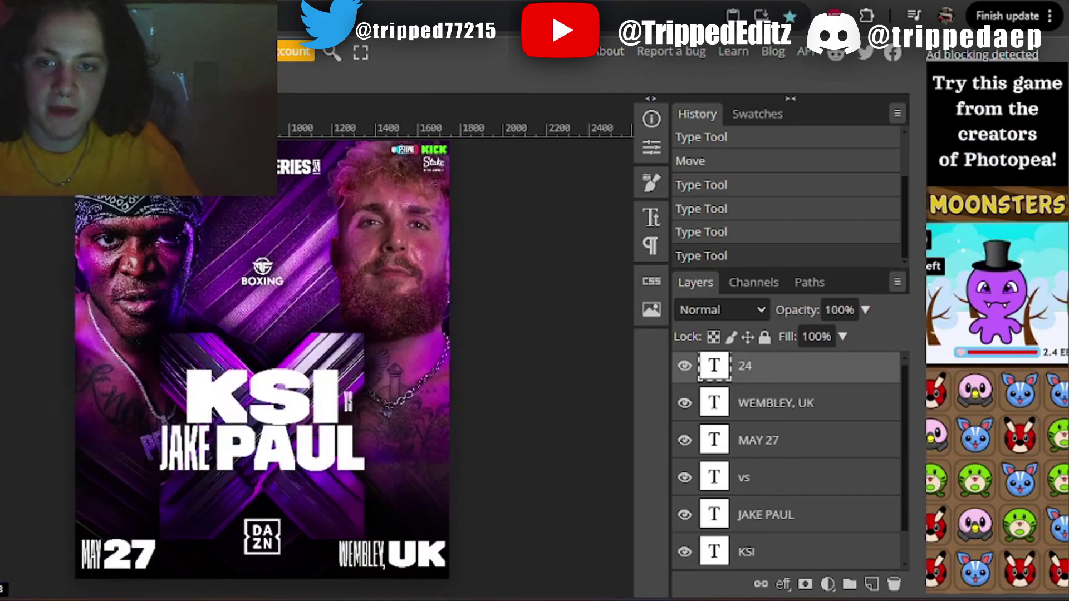
Save the poster as a layered file in Downloads, then switch to Kleki and import that file as an image
{"action": "left_click", "coordinate": [1, 51]}
{"action": "left_click", "coordinate": [2, 263]}
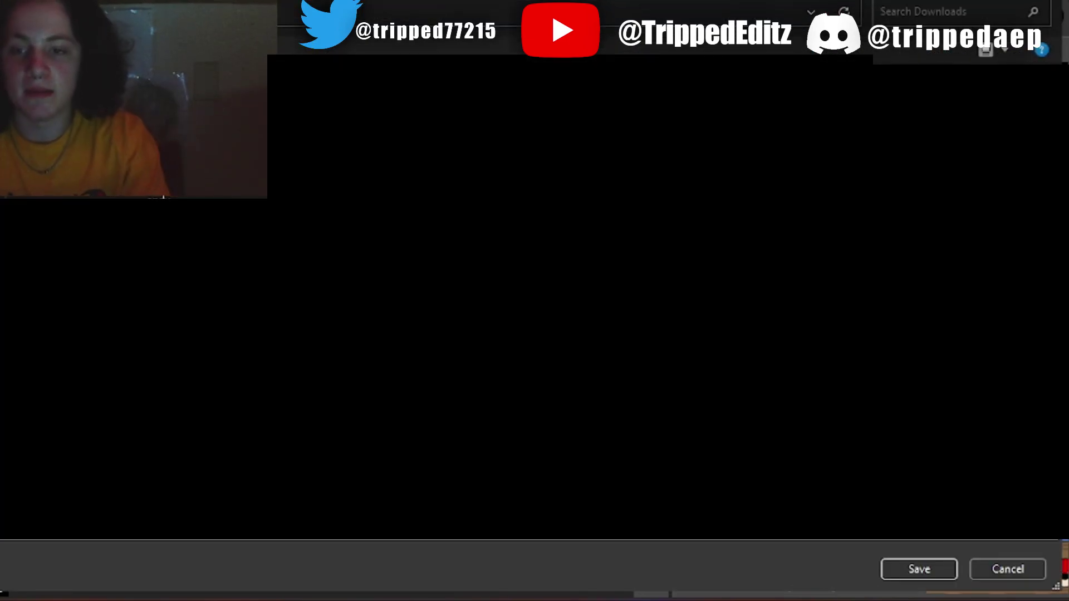
{"action": "key", "text": "Return"}
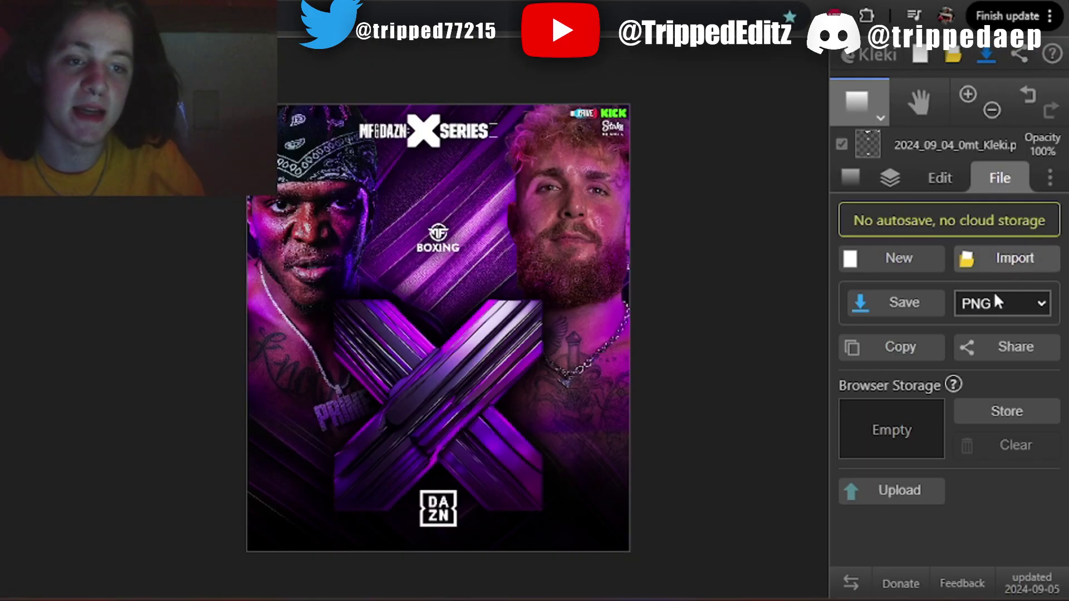
{"action": "left_click", "coordinate": [995, 269]}
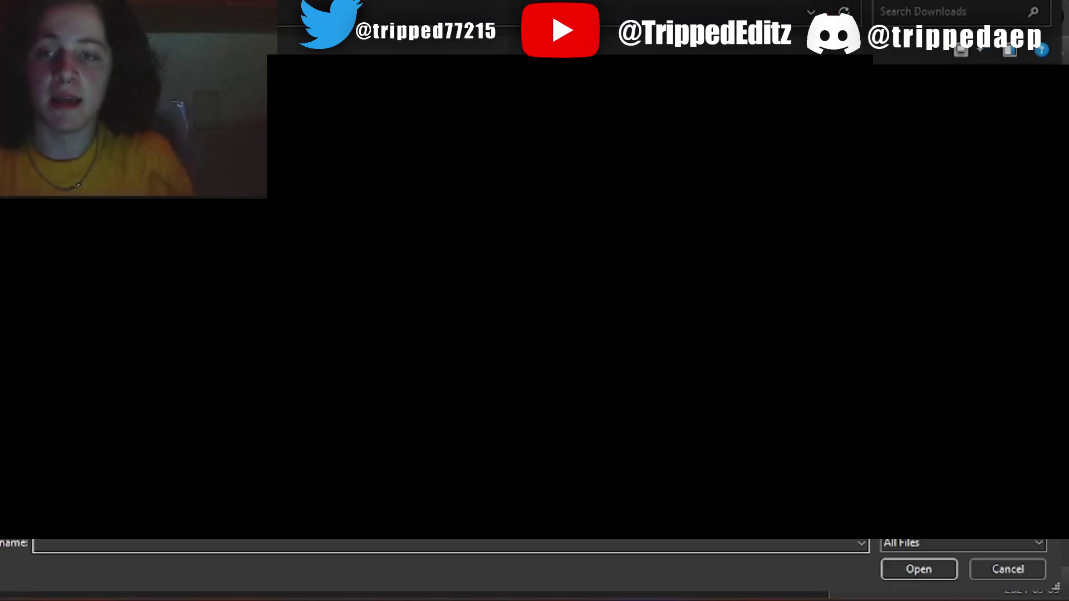
{"action": "double_click", "coordinate": [729, 434]}
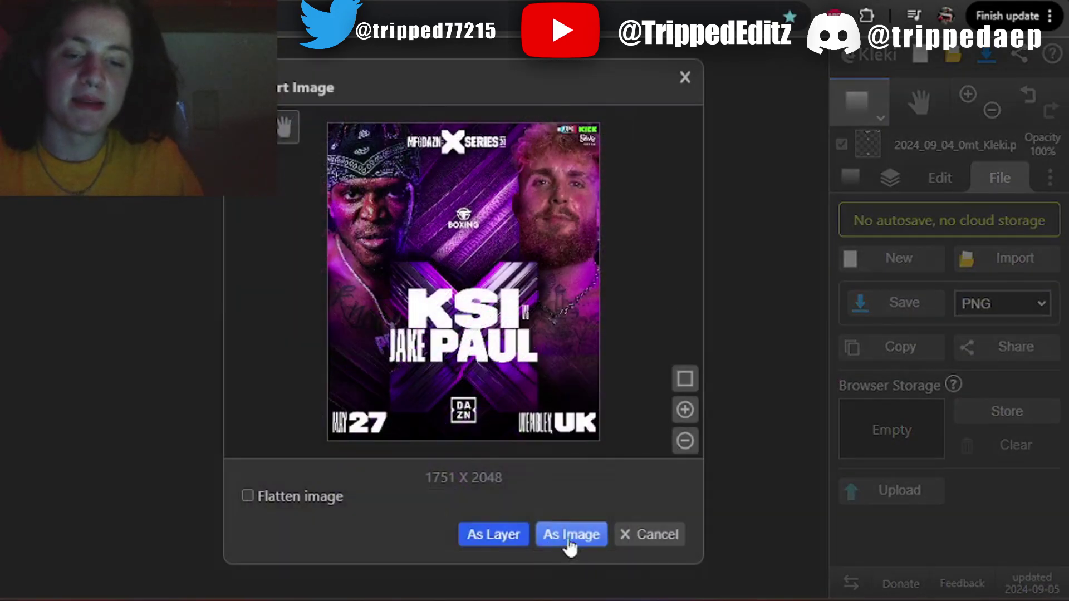
{"action": "left_click", "coordinate": [565, 541]}
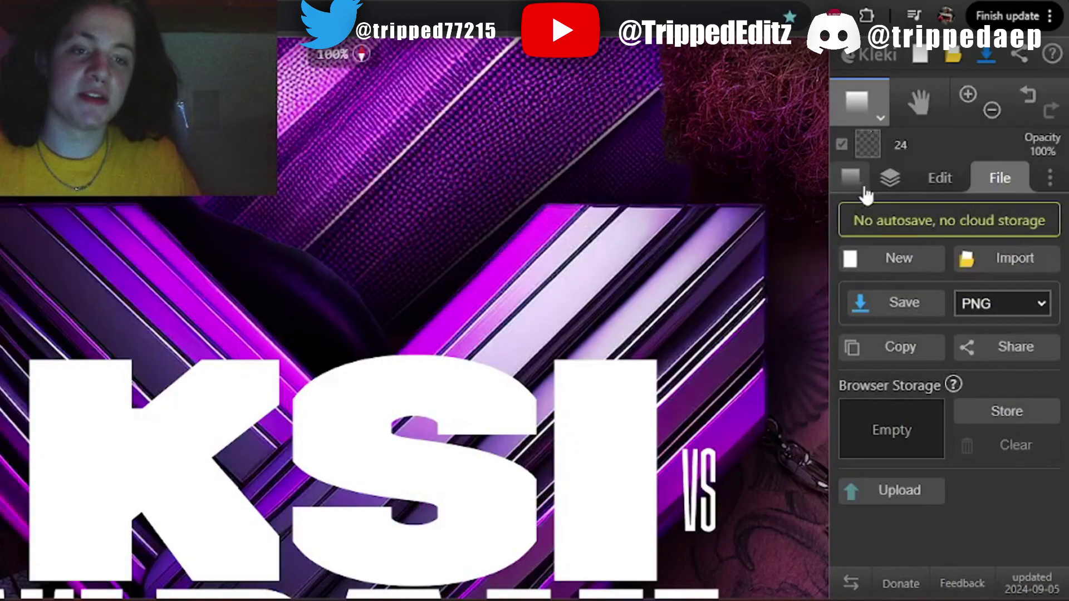
Hide the Background layer, copy all the visible text to the clipboard, and show the Background layer again
{"action": "left_click", "coordinate": [890, 177]}
{"action": "scroll", "coordinate": [630, 408], "scroll_direction": "down", "scroll_amount": 5}
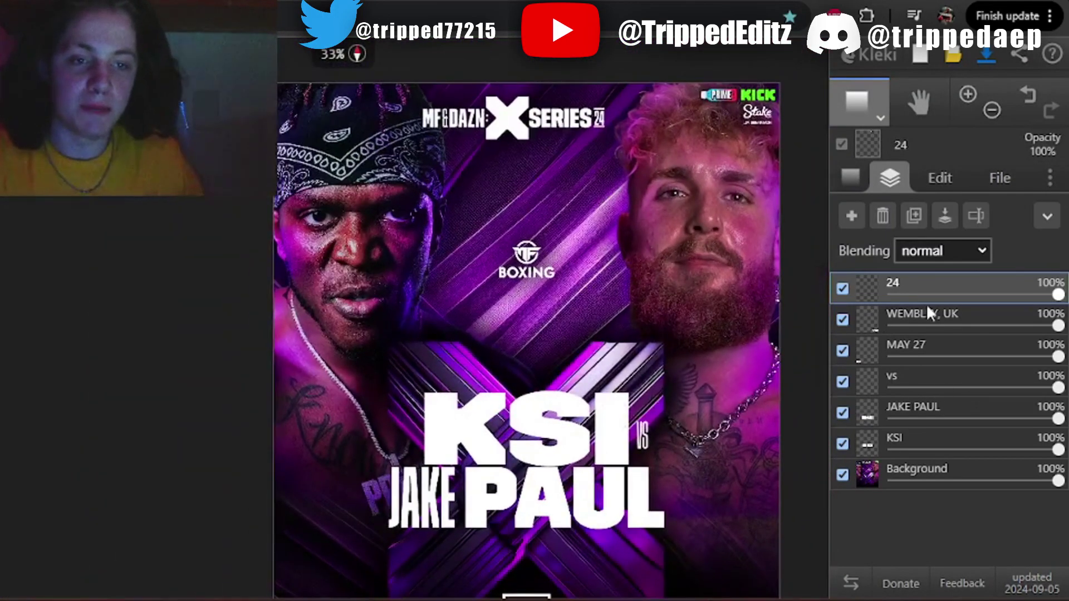
{"action": "key", "text": "Right"}
{"action": "key", "text": "Right"}
{"action": "key", "text": "Right"}
{"action": "key", "text": "Down"}
{"action": "key", "text": "Down"}
{"action": "key", "text": "Down"}
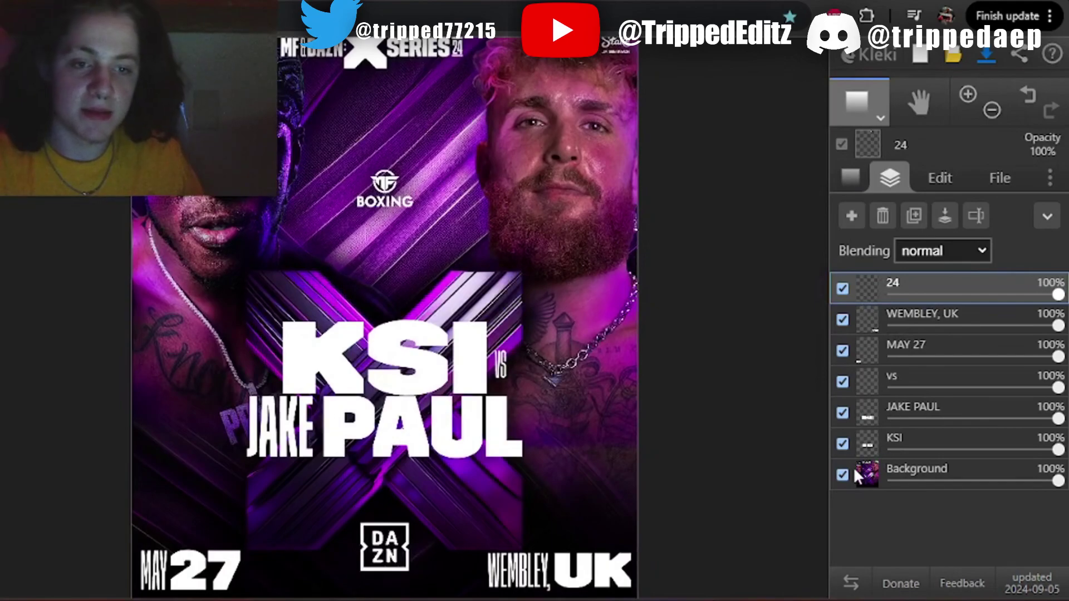
{"action": "left_click", "coordinate": [858, 472]}
{"action": "left_click", "coordinate": [843, 474]}
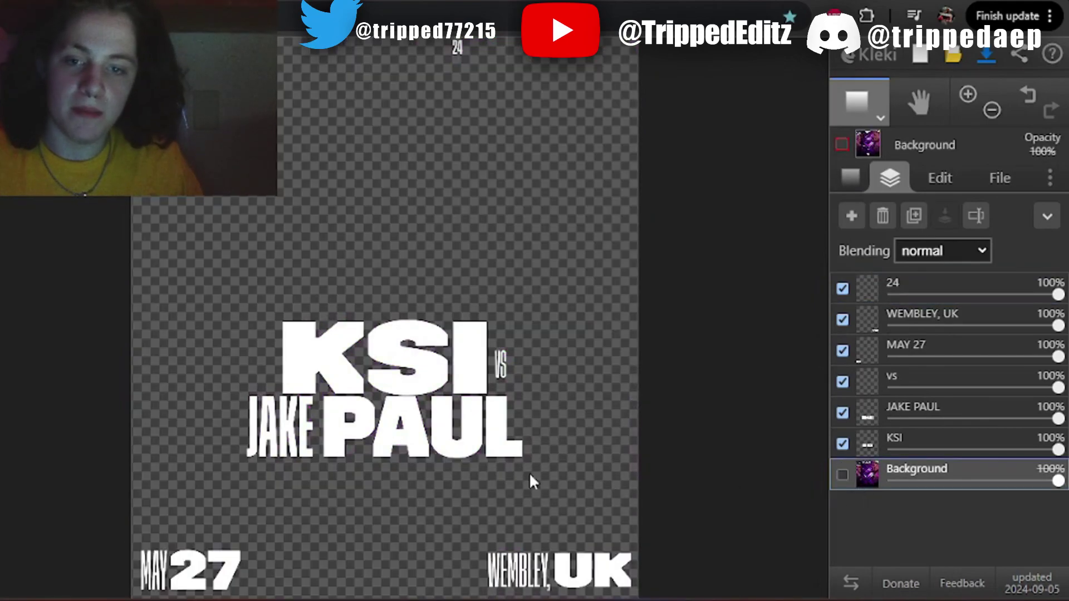
{"action": "key", "text": "ctrl+c"}
{"action": "left_click", "coordinate": [484, 492]}
{"action": "left_click", "coordinate": [843, 475]}
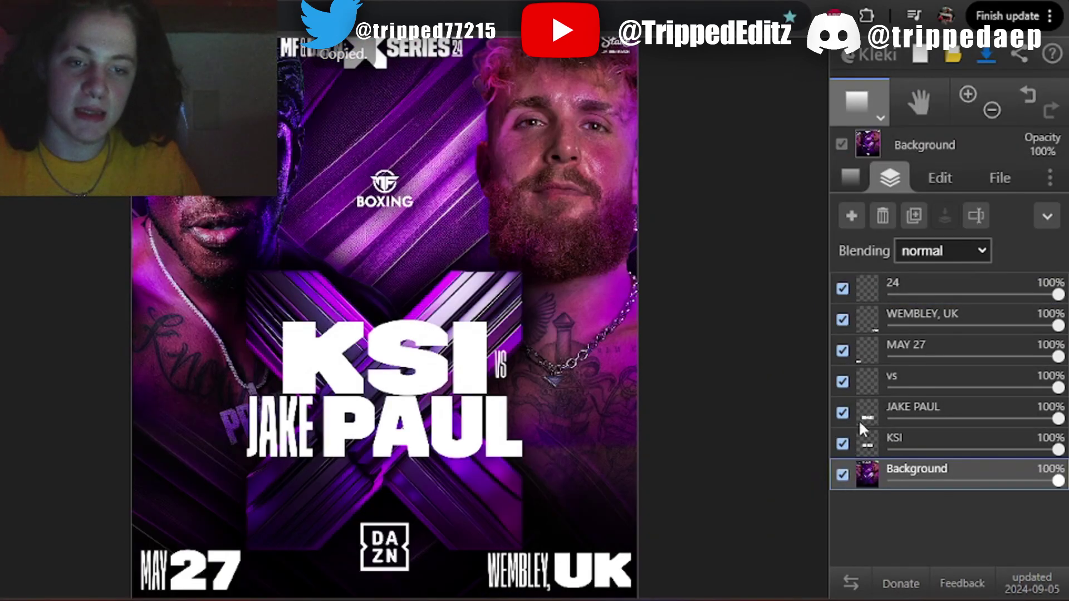
Delete the six separate text layers, from 24 down to KSI, keeping only the Background layer
{"action": "left_click", "coordinate": [871, 292]}
{"action": "left_click", "coordinate": [883, 215]}
{"action": "left_click", "coordinate": [883, 215]}
{"action": "left_click", "coordinate": [883, 216]}
{"action": "left_click", "coordinate": [883, 215]}
{"action": "left_click", "coordinate": [883, 216]}
{"action": "left_click", "coordinate": [883, 216]}
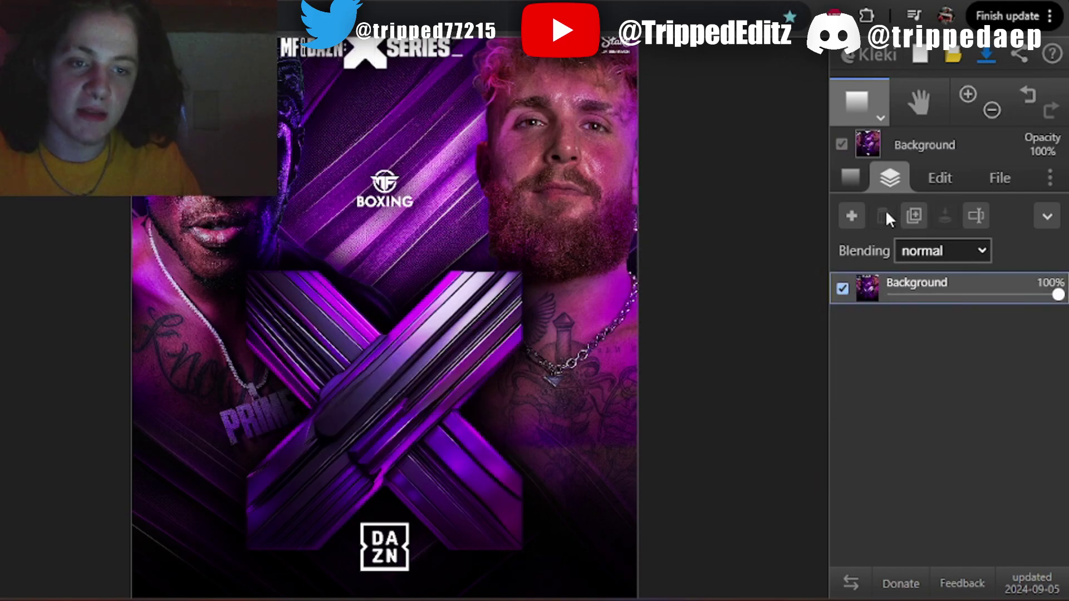
Paste the copied poster text above the Background as a single layer
{"action": "key", "text": "ctrl+v"}
{"action": "left_click", "coordinate": [520, 521]}
{"action": "left_click", "coordinate": [558, 511]}
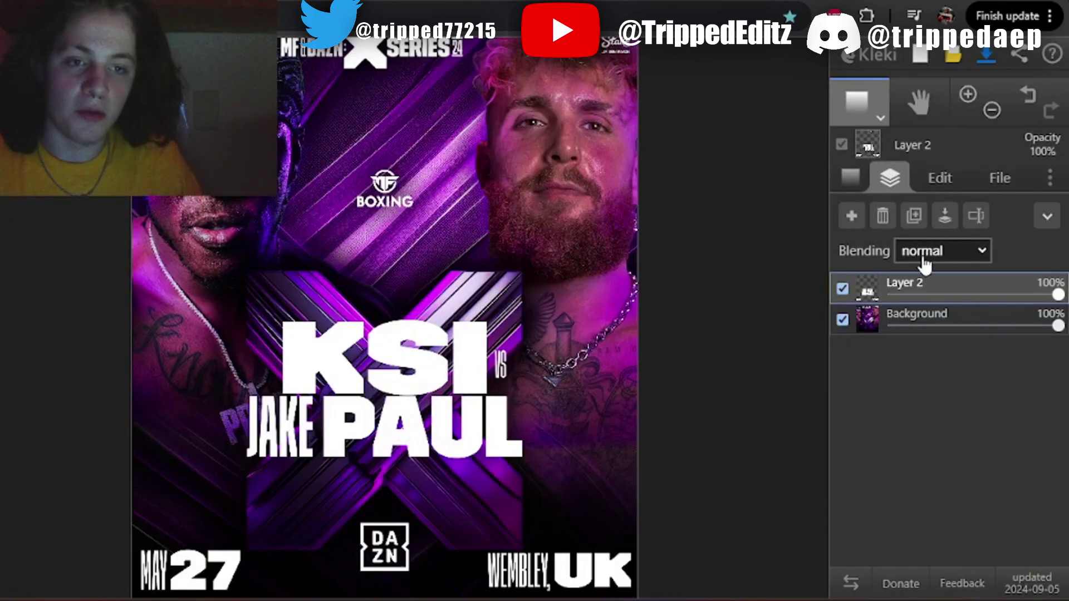
Duplicate the combined text layer and invert the lower copy
{"action": "left_click", "coordinate": [913, 216]}
{"action": "left_click", "coordinate": [915, 315]}
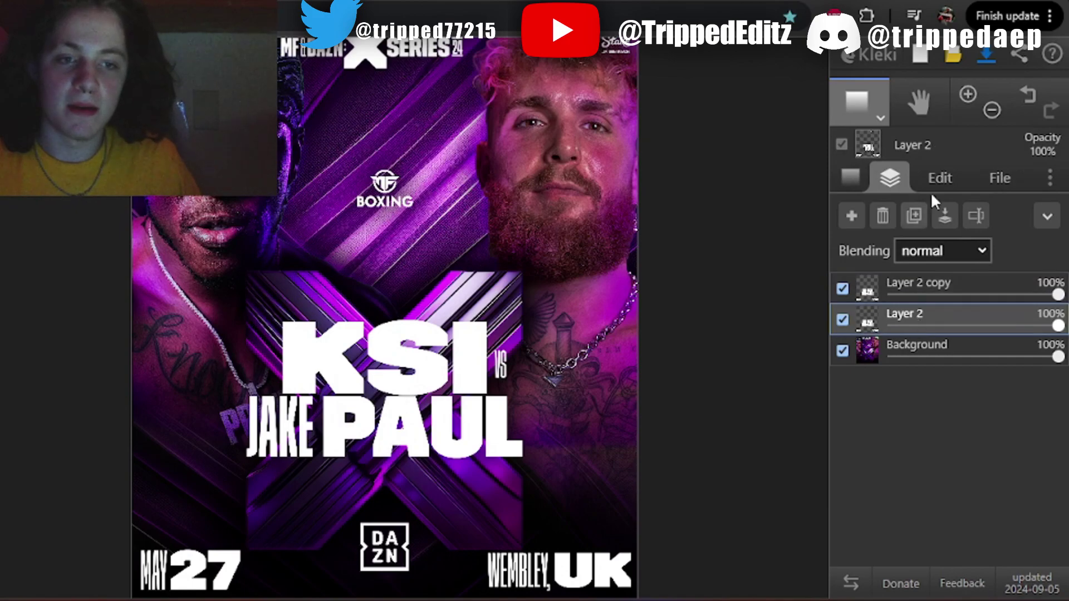
{"action": "left_click", "coordinate": [937, 179]}
{"action": "left_click", "coordinate": [902, 412]}
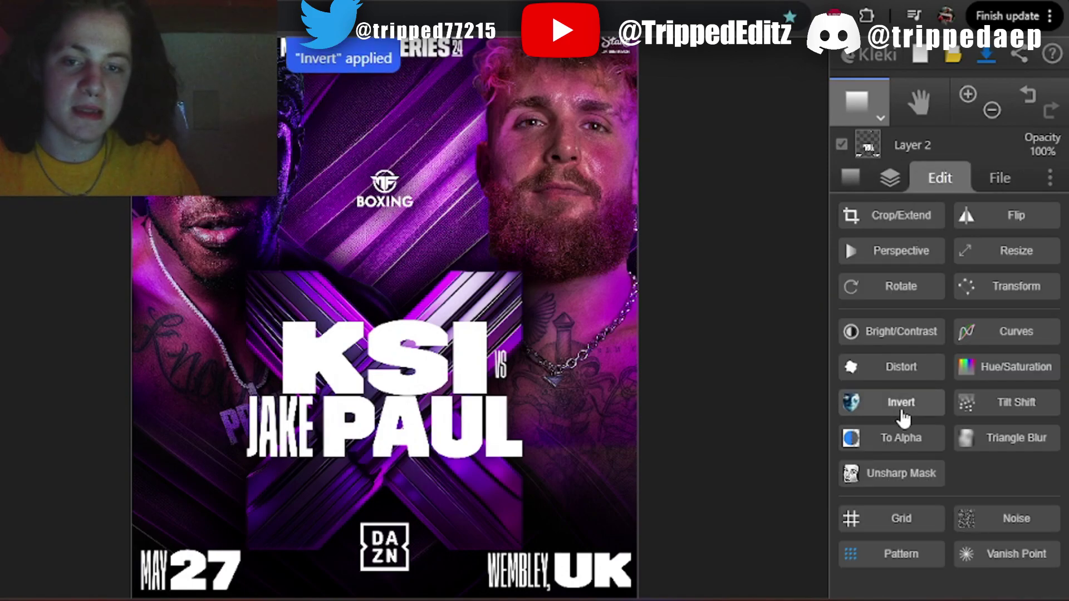
Apply a Triangle Blur with radius 126 to the inverted lower text copy to form a soft shadow
{"action": "left_click", "coordinate": [1044, 443]}
{"action": "left_click", "coordinate": [409, 151]}
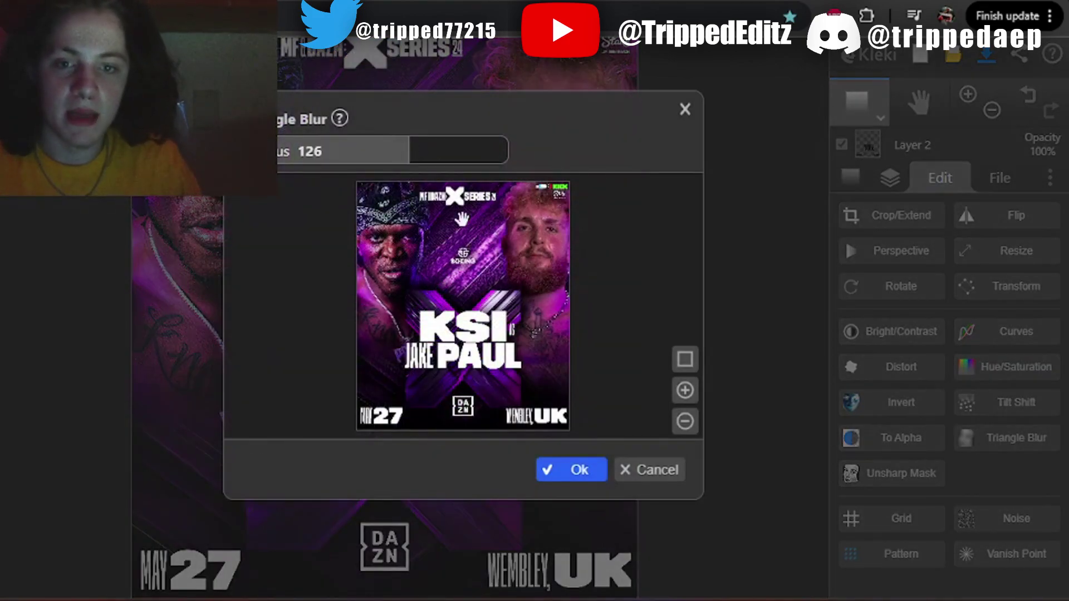
{"action": "left_click", "coordinate": [582, 471]}
{"action": "scroll", "coordinate": [346, 369], "scroll_direction": "up", "scroll_amount": 2}
{"action": "scroll", "coordinate": [356, 366], "scroll_direction": "down", "scroll_amount": 5}
{"action": "scroll", "coordinate": [357, 363], "scroll_direction": "up", "scroll_amount": 1}
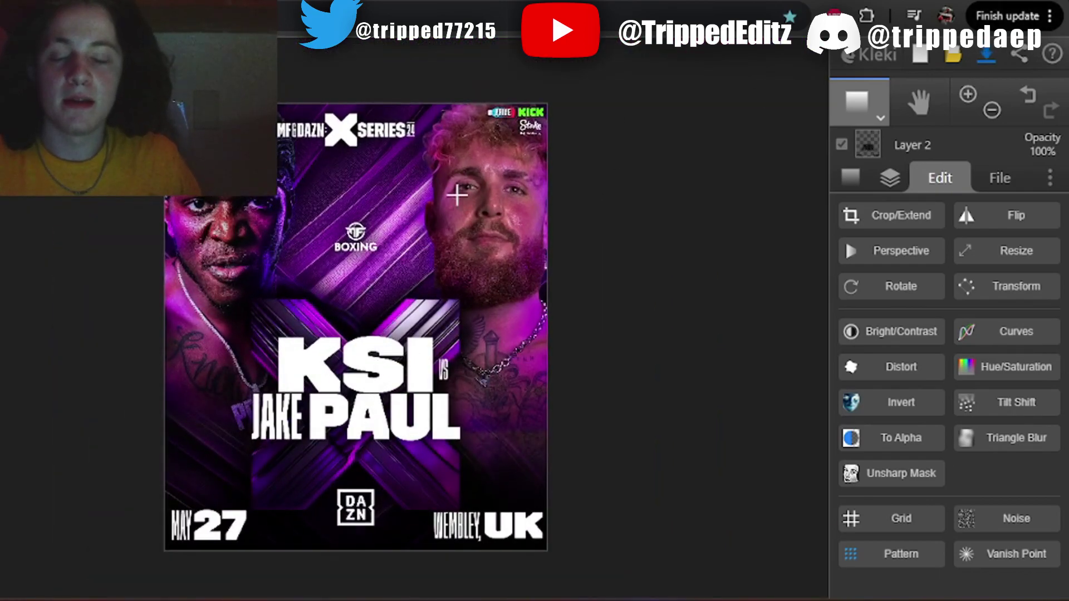
Save the poster as an image file, switch to Photoshop and open the saved poster there
{"action": "key", "text": "ctrl+s"}
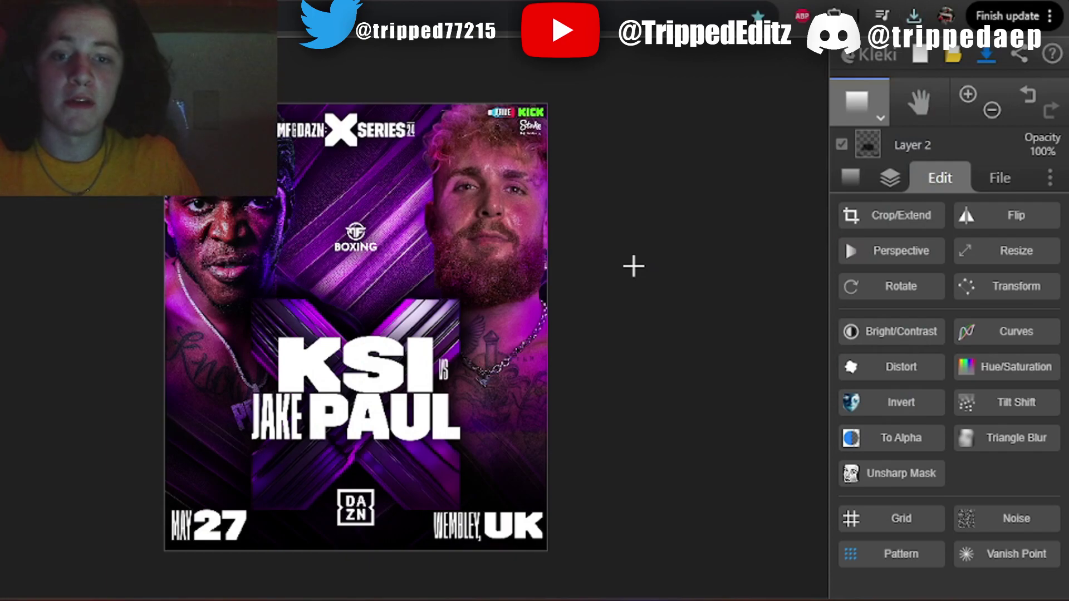
{"action": "key", "text": "alt+Tab"}
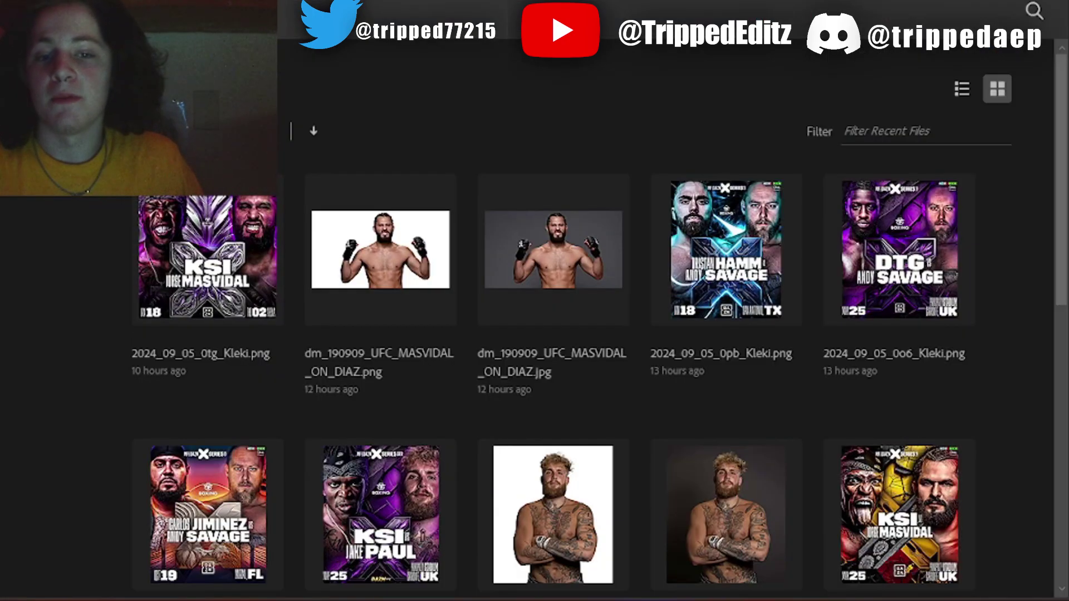
{"action": "key", "text": "ctrl+o"}
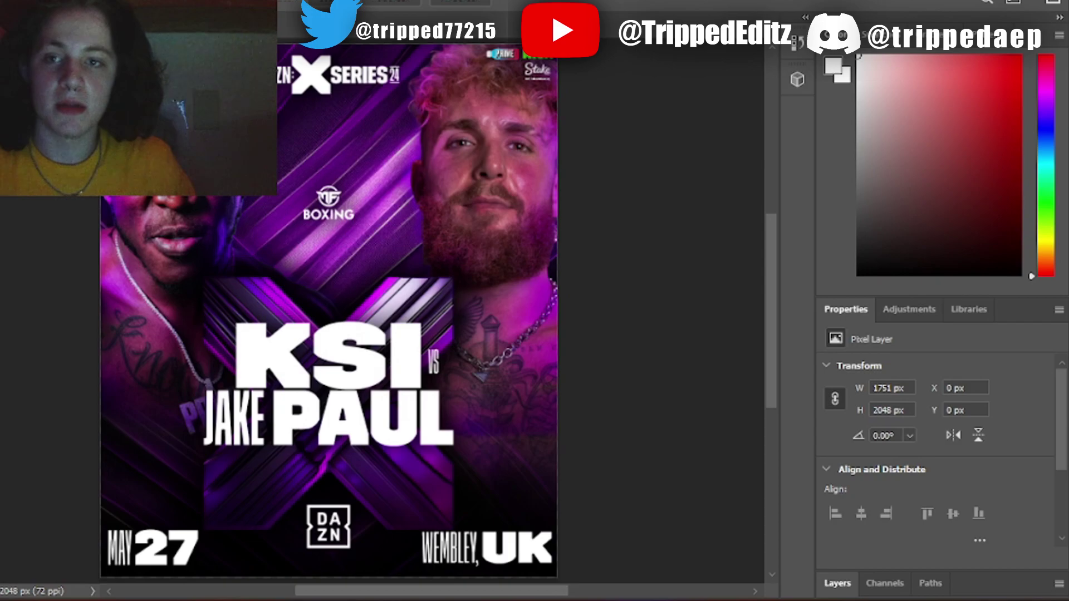
Start the Camera Raw Filter on the poster and set Clarity to +74 and Texture to +46
{"action": "left_click", "coordinate": [99, 1]}
{"action": "left_click", "coordinate": [145, 103]}
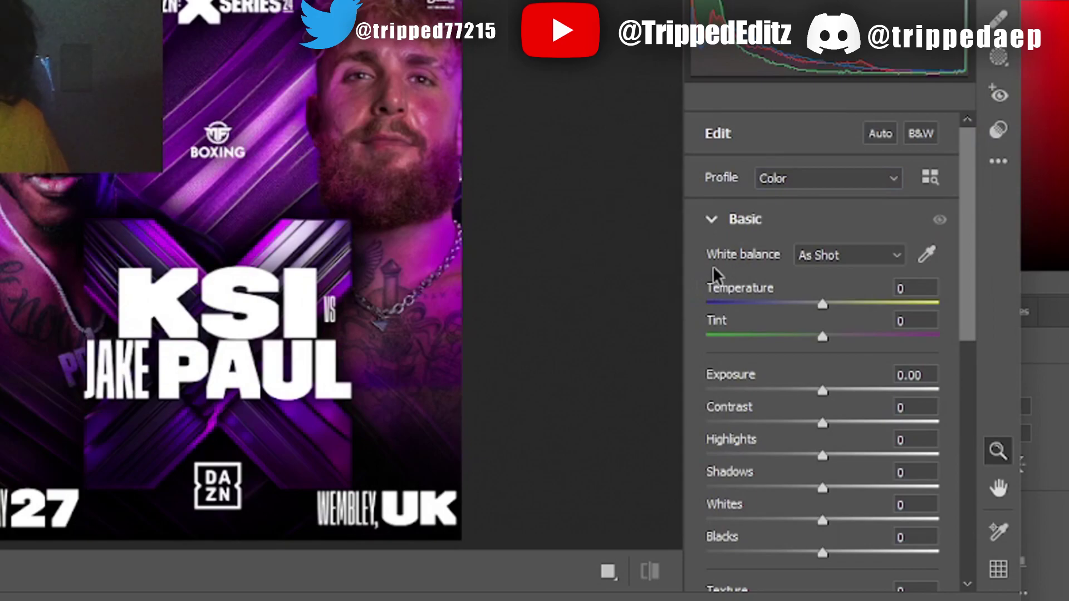
{"action": "scroll", "coordinate": [768, 301], "scroll_direction": "down", "scroll_amount": 5}
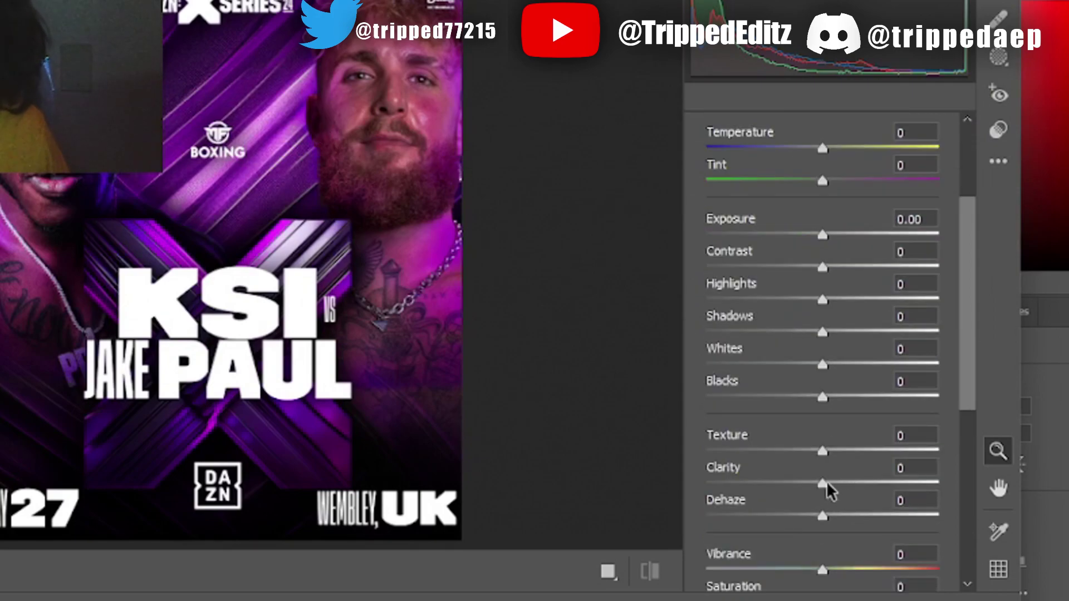
{"action": "left_click_drag", "start_coordinate": [823, 483], "coordinate": [901, 482]}
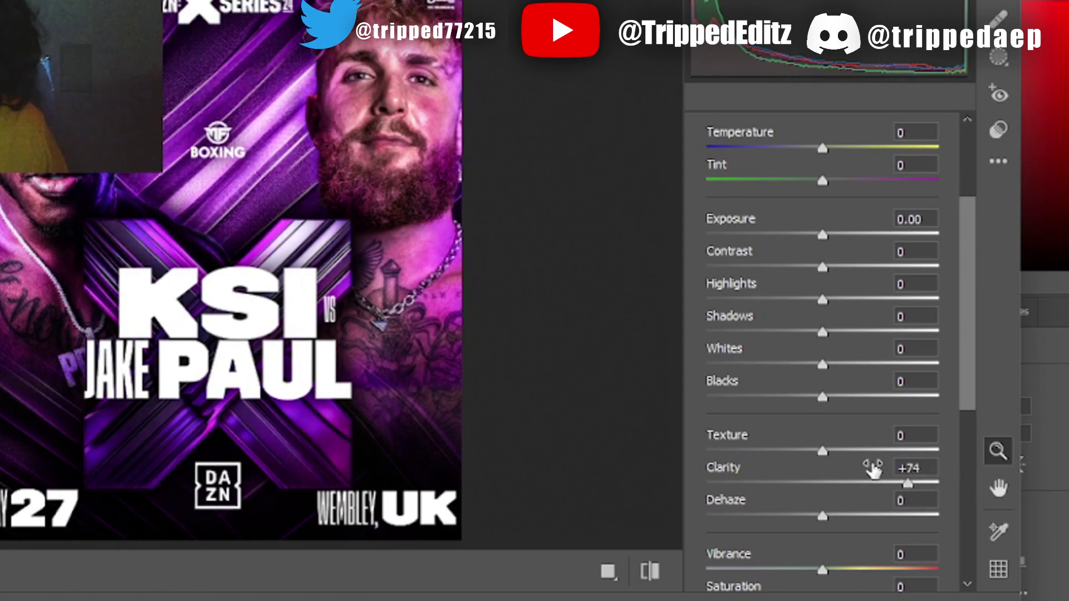
{"action": "left_click_drag", "start_coordinate": [850, 451], "coordinate": [886, 460]}
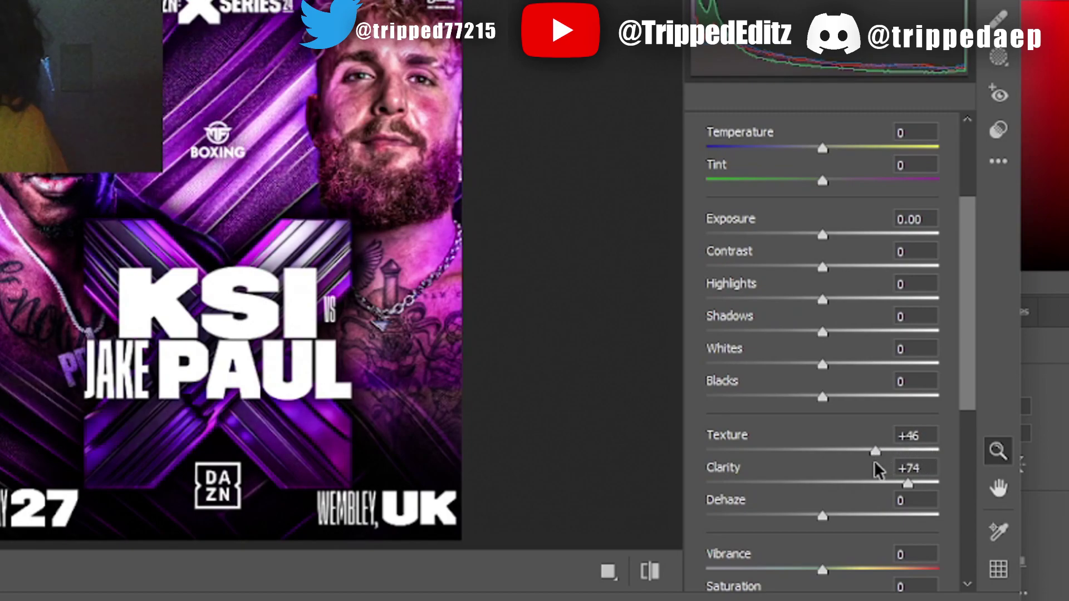
Set Contrast to -36, Exposure to -1.00, Highlights to +53, Shadows to -22, Whites to +22 and Blacks to +25
{"action": "mouse_move", "coordinate": [780, 266]}
{"action": "left_mouse_down"}
{"action": "mouse_move", "coordinate": [768, 269]}
{"action": "mouse_move", "coordinate": [776, 273]}
{"action": "left_mouse_up"}
{"action": "left_click_drag", "start_coordinate": [809, 239], "coordinate": [801, 245]}
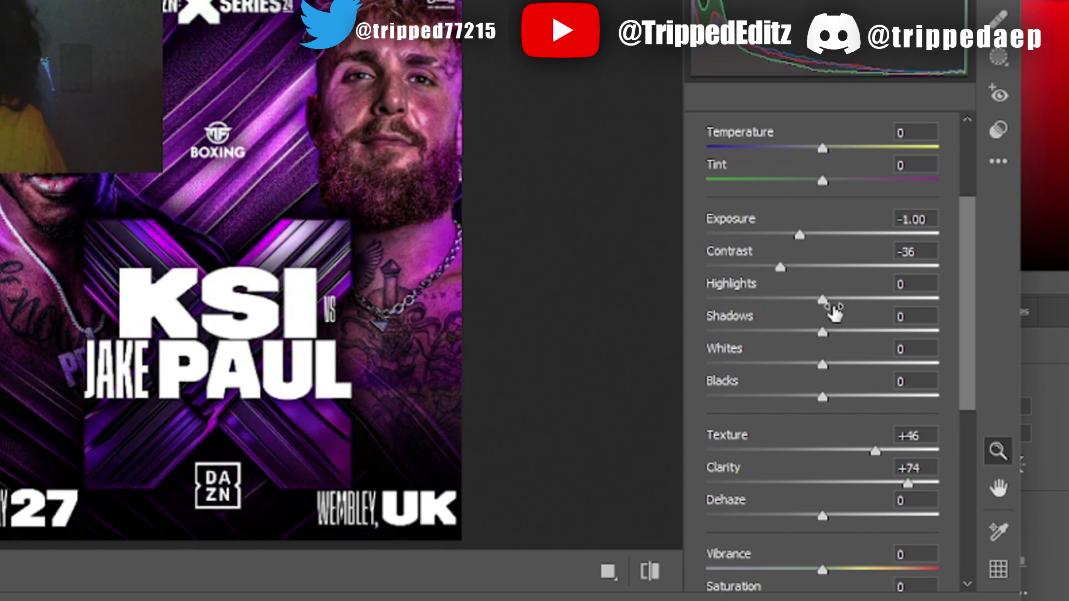
{"action": "left_click_drag", "start_coordinate": [833, 309], "coordinate": [884, 305]}
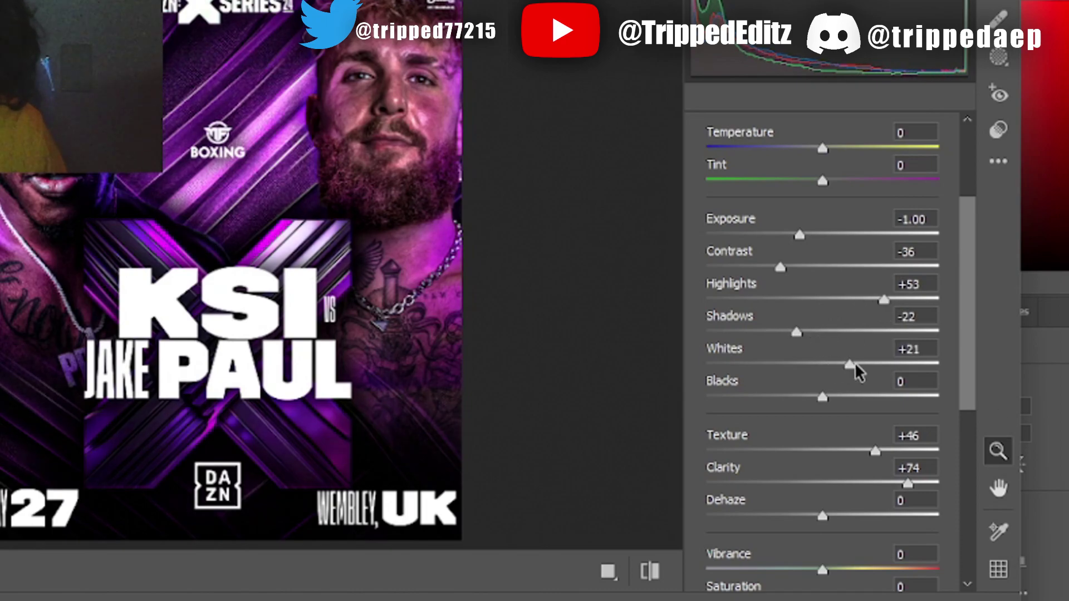
{"action": "left_click_drag", "start_coordinate": [823, 397], "coordinate": [852, 399]}
Set Dehaze to +2 and Vibrance to +16 in the Camera Raw basic adjustments
{"action": "scroll", "coordinate": [847, 412], "scroll_direction": "down", "scroll_amount": 1}
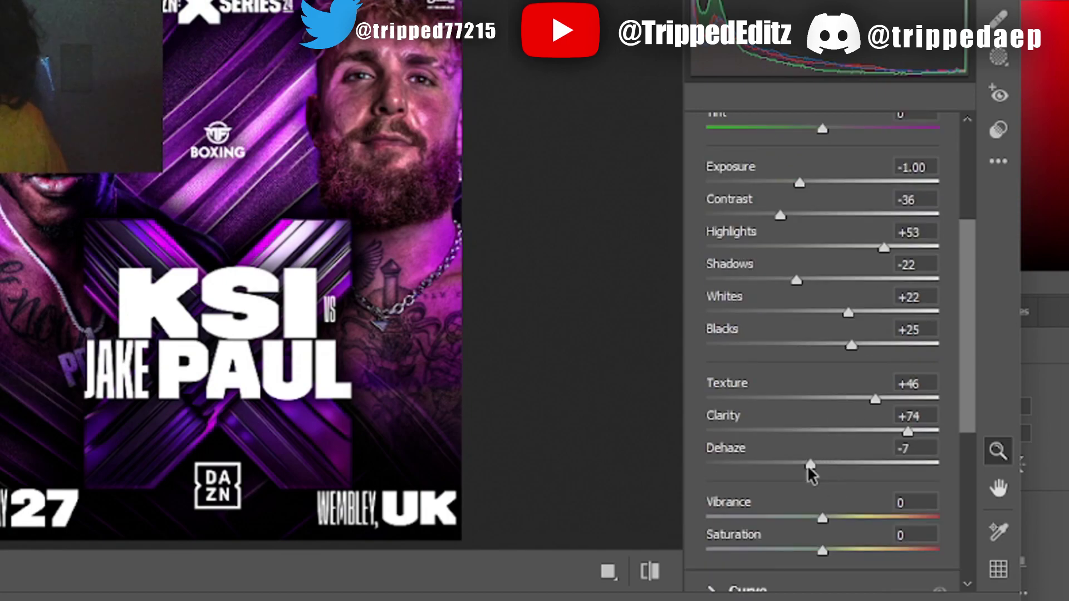
{"action": "left_click_drag", "start_coordinate": [807, 465], "coordinate": [842, 466]}
{"action": "scroll", "coordinate": [830, 468], "scroll_direction": "down", "scroll_amount": 1}
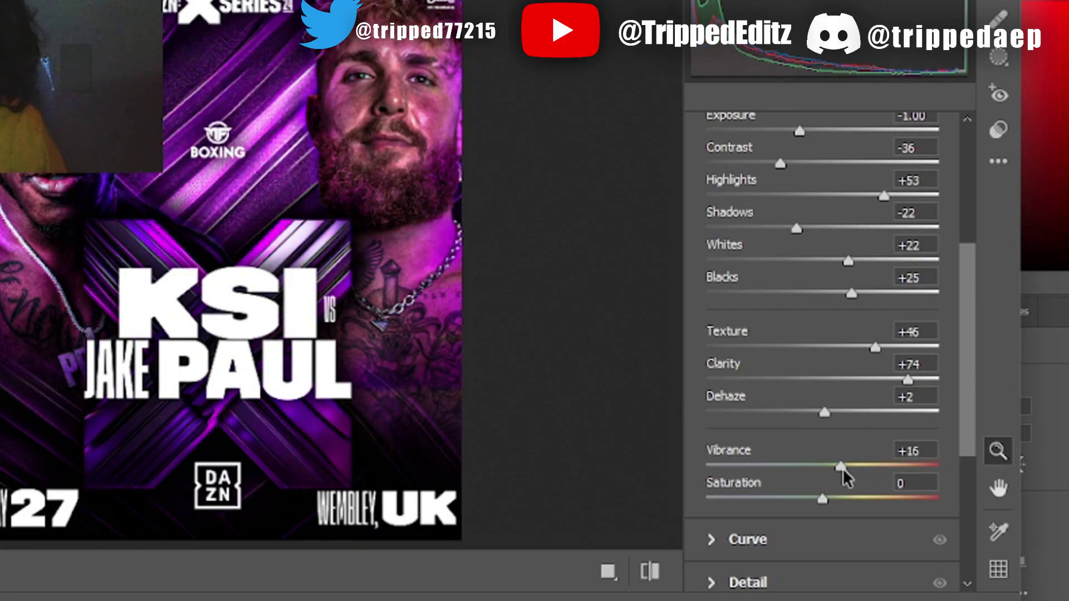
Add a small amount of Sharpening in the Detail settings and apply the Camera Raw Filter
{"action": "scroll", "coordinate": [824, 470], "scroll_direction": "down", "scroll_amount": 3}
{"action": "left_click", "coordinate": [715, 426]}
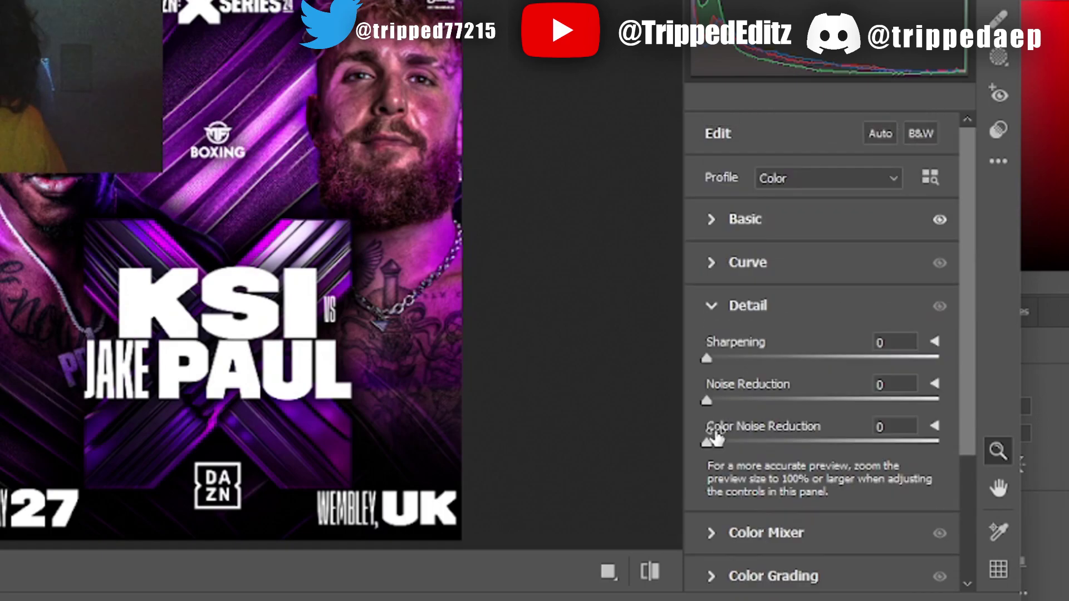
{"action": "mouse_move", "coordinate": [715, 362]}
{"action": "left_mouse_down"}
{"action": "mouse_move", "coordinate": [747, 362]}
{"action": "mouse_move", "coordinate": [735, 363]}
{"action": "left_mouse_up"}
{"action": "left_click", "coordinate": [983, 600]}
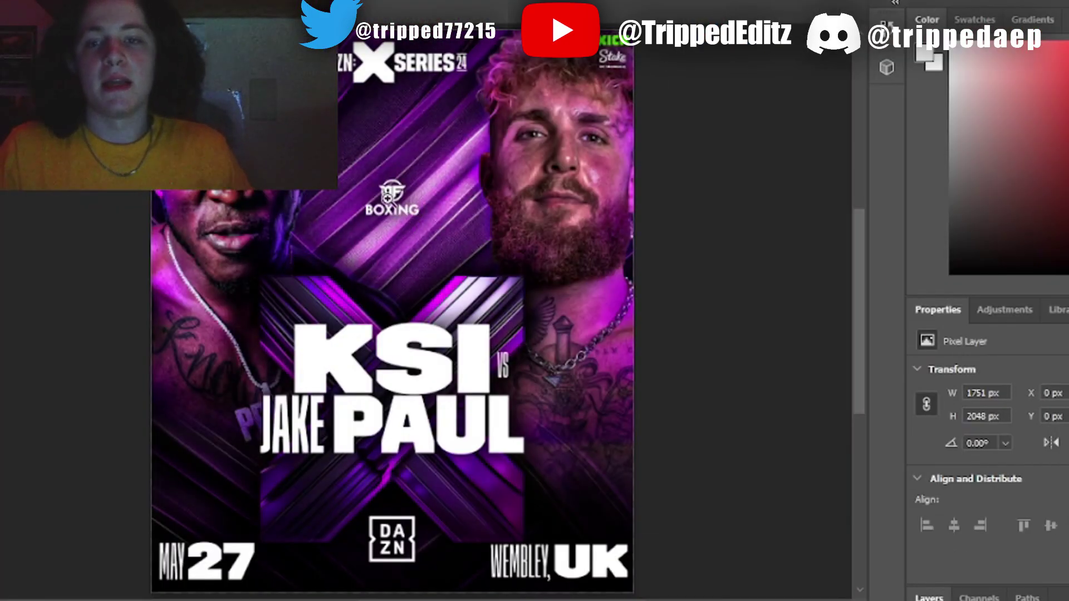
Inspect the filtered poster's detail up close around Jake Paul's face and beard, then at full size
{"action": "left_click_drag", "start_coordinate": [218, 171], "coordinate": [253, 173]}
{"action": "left_click_drag", "start_coordinate": [708, 147], "coordinate": [752, 175]}
{"action": "scroll", "coordinate": [752, 174], "scroll_direction": "up", "scroll_amount": 2}
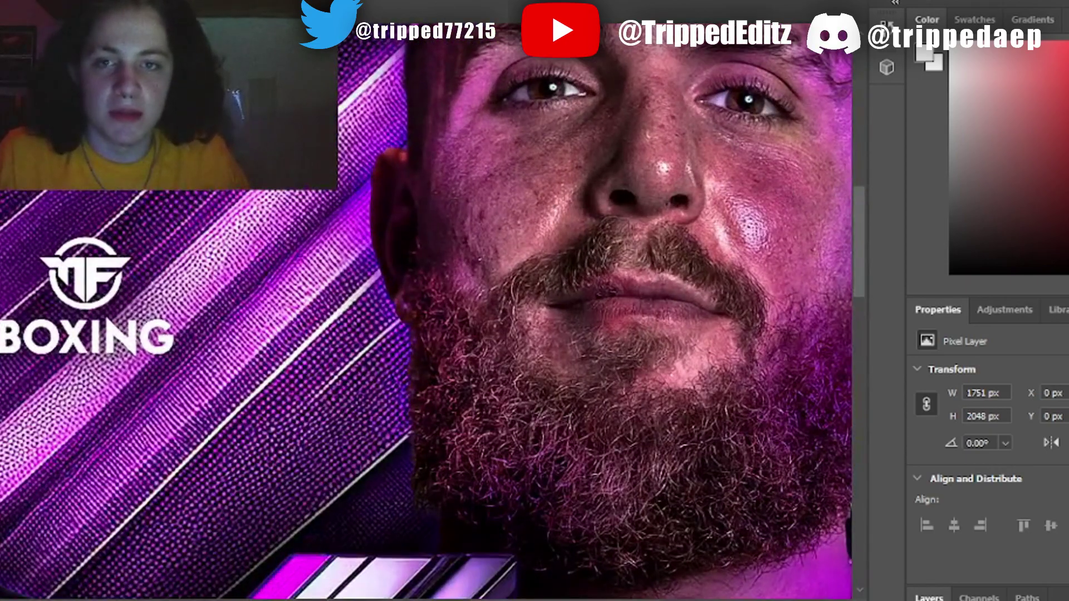
{"action": "scroll", "coordinate": [426, 312], "scroll_direction": "down", "scroll_amount": 4}
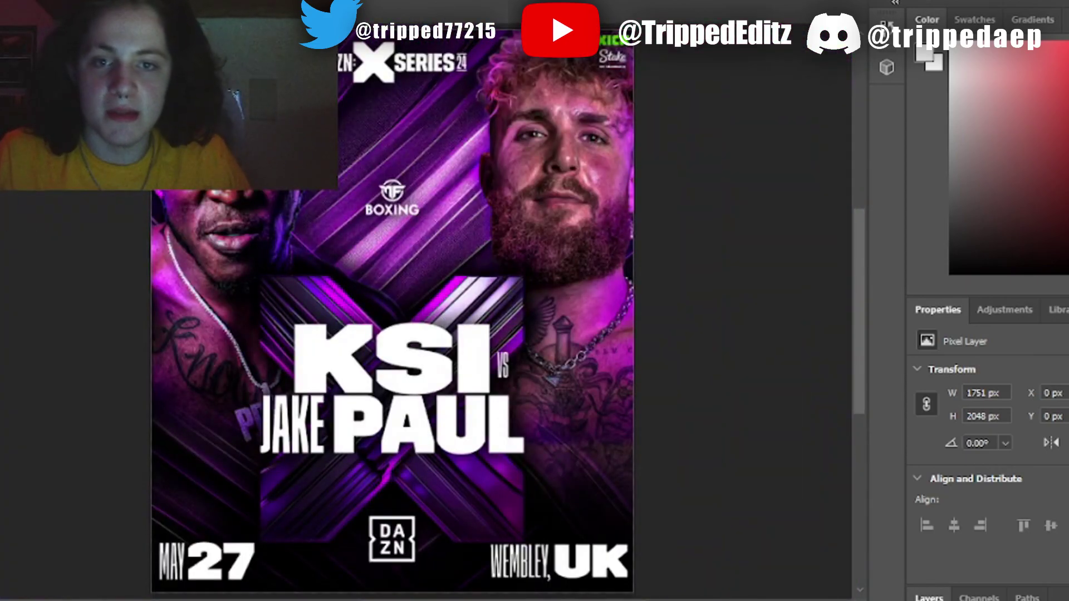
{"action": "left_click", "coordinate": [1, 2]}
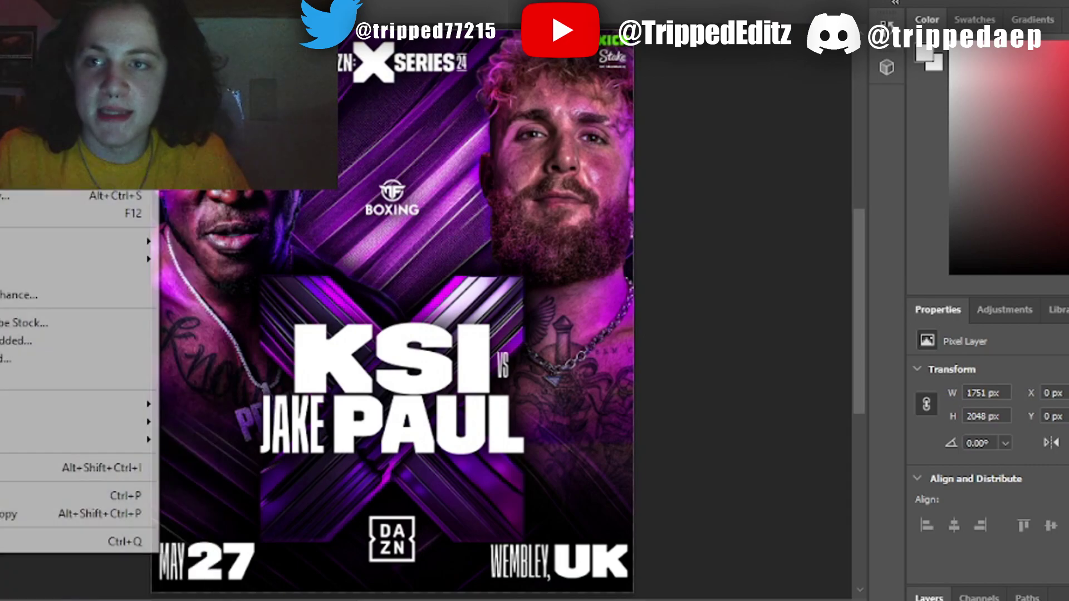
{"action": "key", "text": "Escape"}
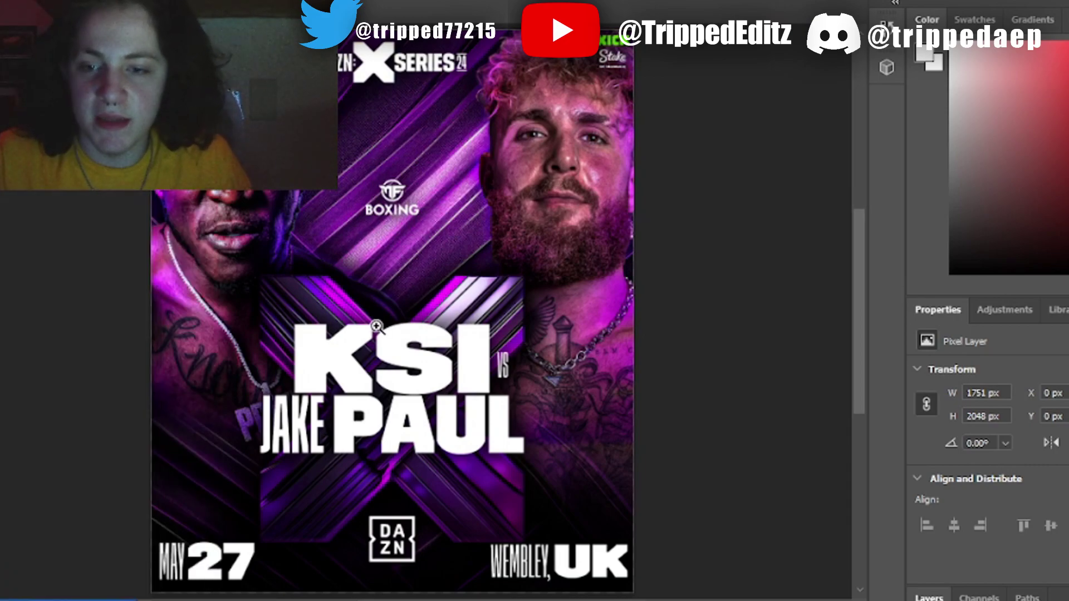